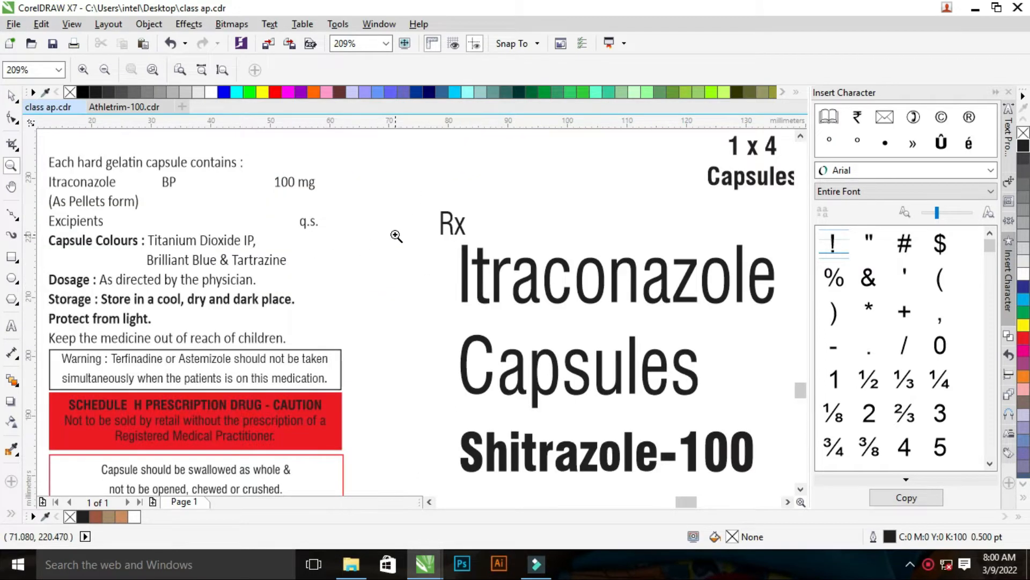
Examine the carton source text: composition details, warning boxes, product names, pack size 1 x 4 Capsules and the 110x80x80 mm dimensions
{"action": "right_click", "coordinate": [435, 290]}
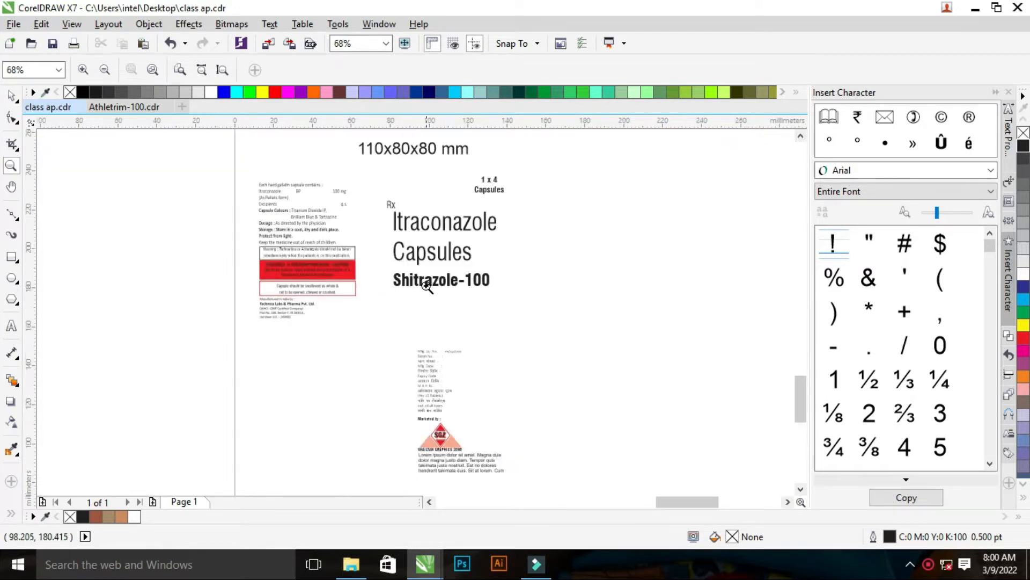
{"action": "left_click_drag", "start_coordinate": [251, 175], "coordinate": [547, 302]}
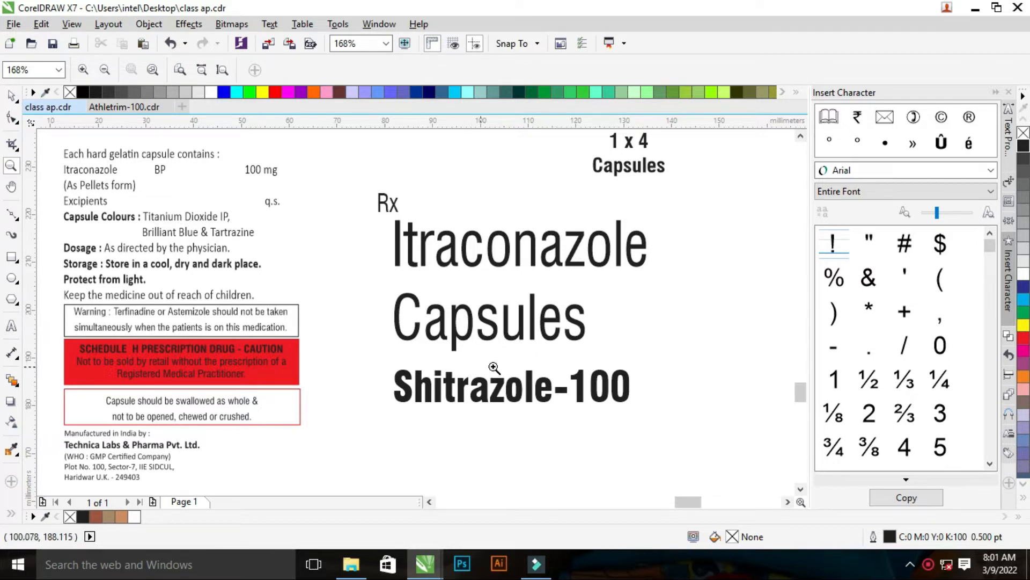
{"action": "right_click", "coordinate": [525, 363]}
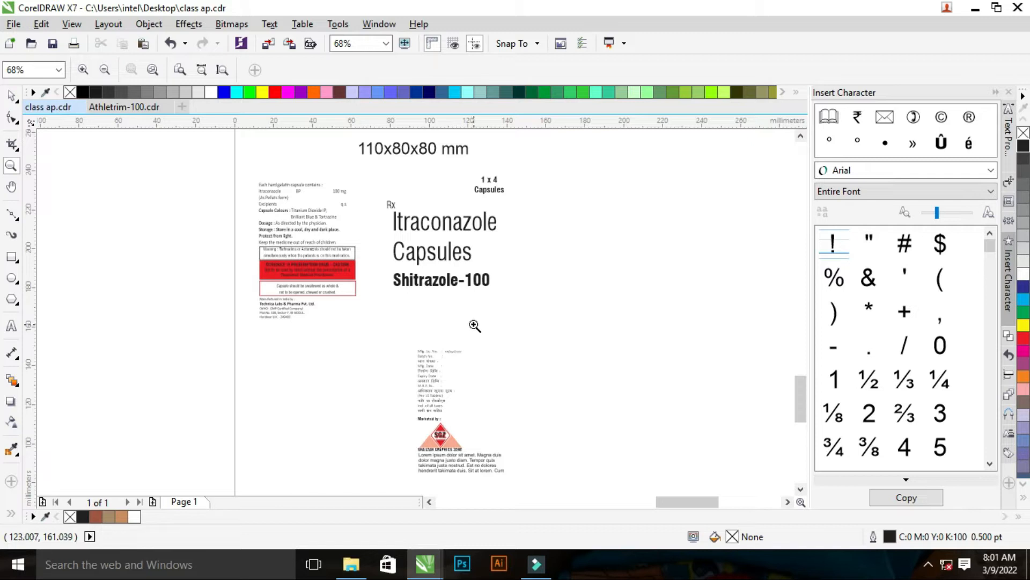
{"action": "right_click", "coordinate": [475, 325]}
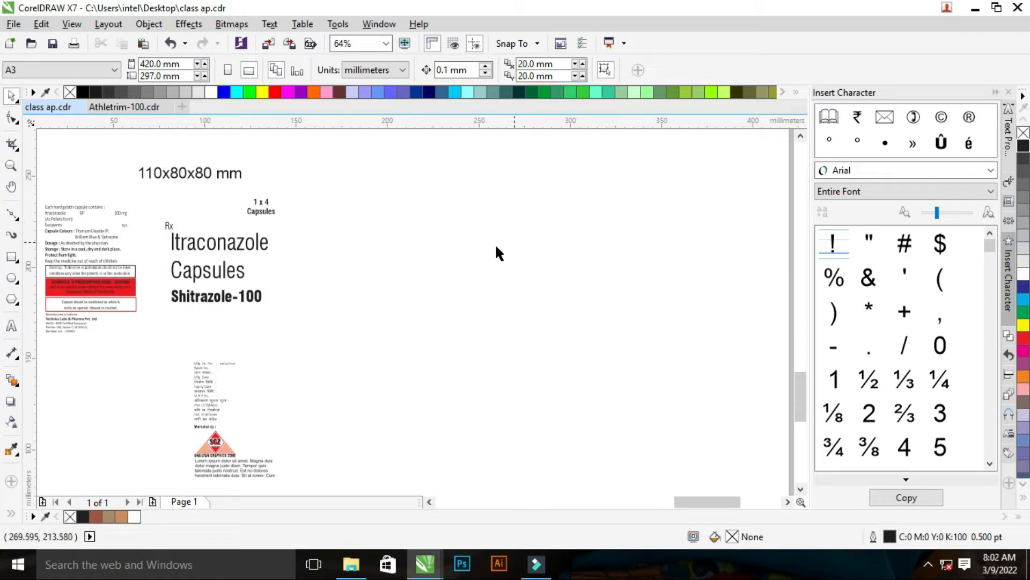
{"action": "left_click", "coordinate": [10, 166]}
{"action": "left_click_drag", "start_coordinate": [237, 185], "coordinate": [328, 250]}
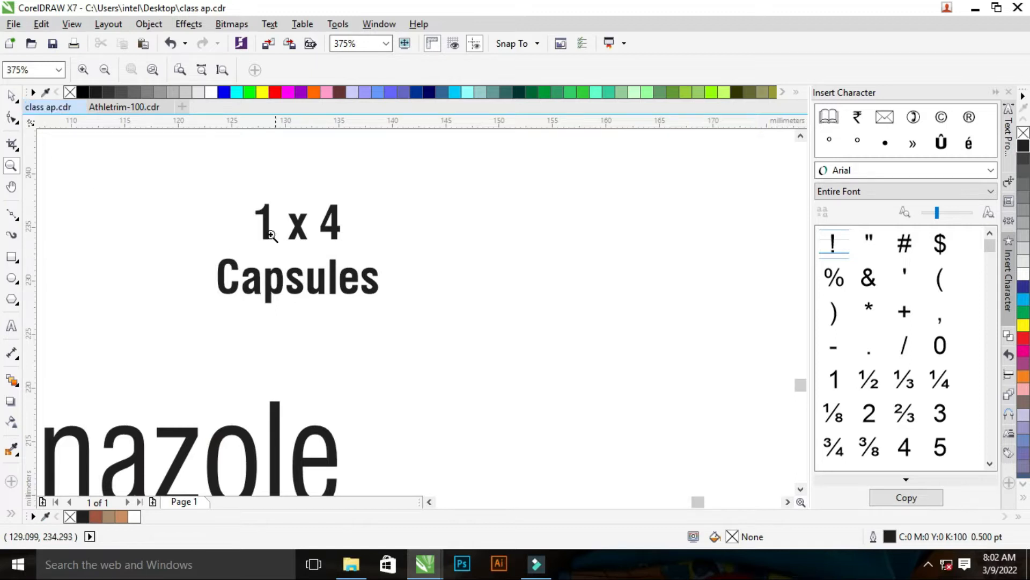
{"action": "right_click", "coordinate": [335, 269]}
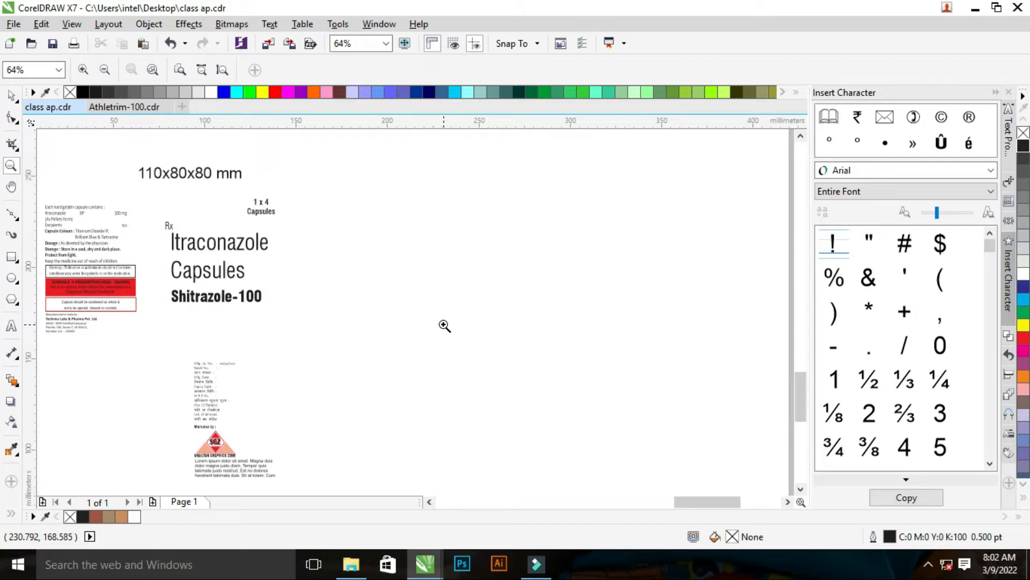
{"action": "scroll", "coordinate": [322, 242], "scroll_direction": "down", "scroll_amount": 1}
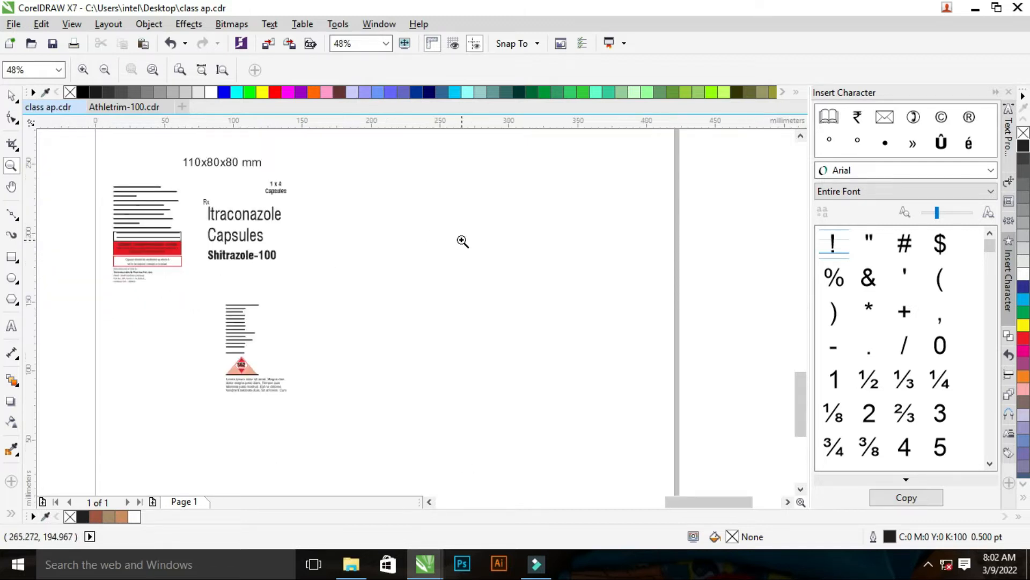
{"action": "left_click_drag", "start_coordinate": [111, 133], "coordinate": [708, 367]}
{"action": "key", "text": "space"}
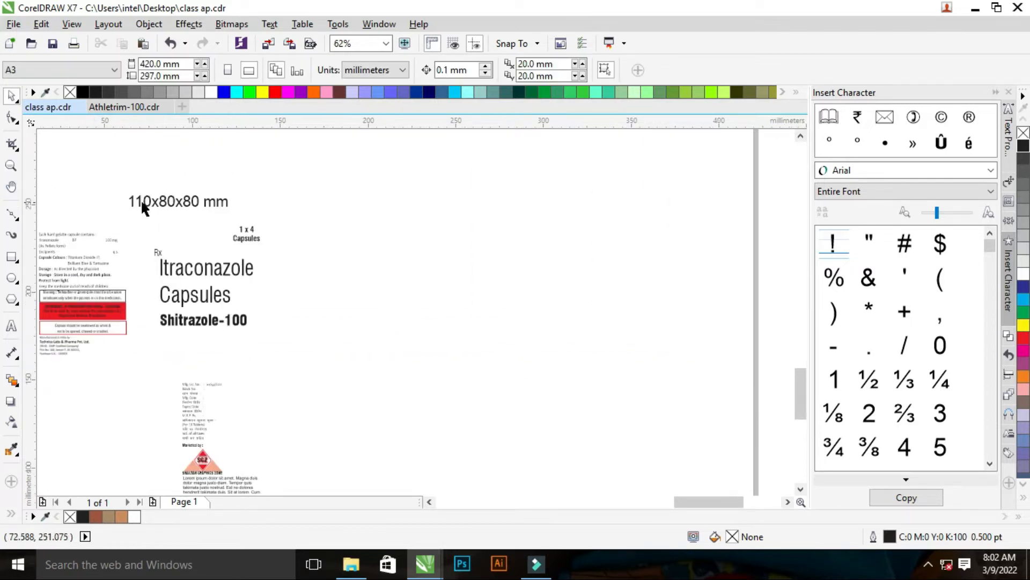
Draw a rectangle beside the product text and set its size to 110 mm wide by 80 mm high
{"action": "left_click", "coordinate": [11, 257]}
{"action": "left_click_drag", "start_coordinate": [307, 281], "coordinate": [388, 328]}
{"action": "left_click", "coordinate": [142, 63]}
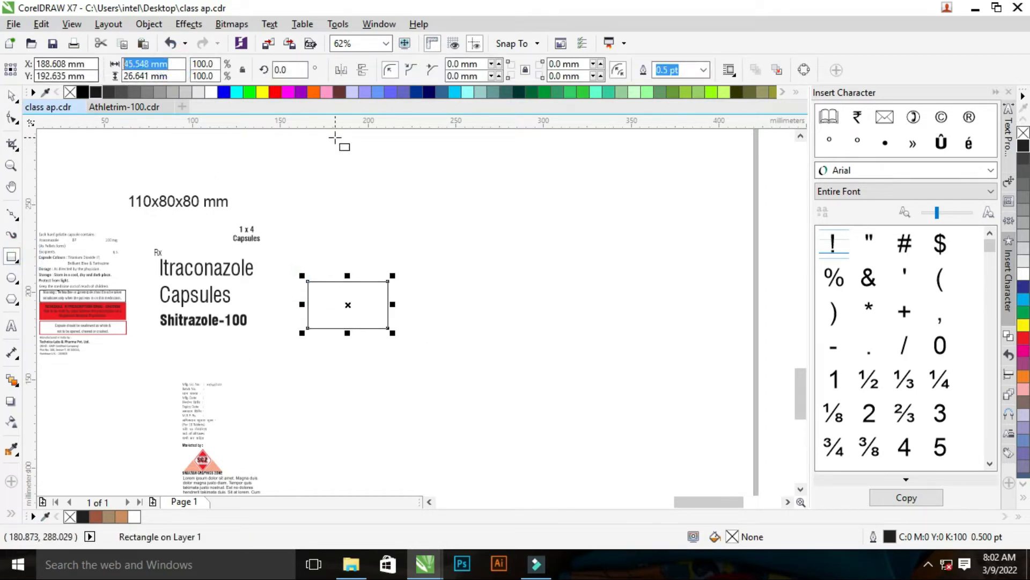
{"action": "type", "text": "110"}
{"action": "key", "text": "Tab"}
{"action": "type", "text": "80"}
{"action": "key", "text": "Return"}
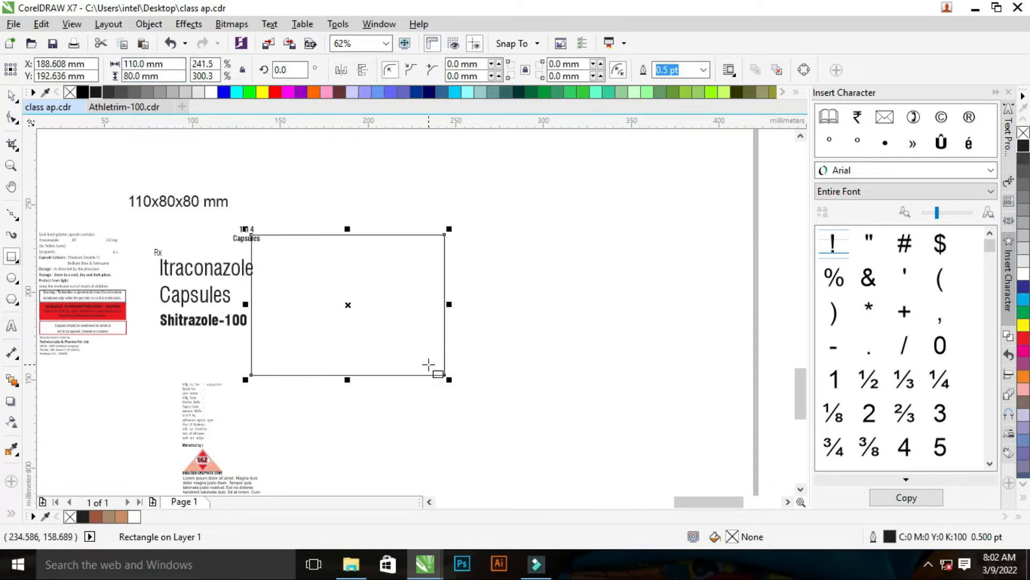
Clear the rectangle from the source text and move all the source text blocks off the page, beyond its left edge
{"action": "key", "text": "z"}
{"action": "right_click", "coordinate": [375, 294]}
{"action": "key", "text": "space"}
{"action": "left_click_drag", "start_coordinate": [340, 259], "coordinate": [386, 297]}
{"action": "key", "text": "z"}
{"action": "right_click", "coordinate": [290, 251]}
{"action": "key", "text": "space"}
{"action": "left_click_drag", "start_coordinate": [244, 160], "coordinate": [484, 382]}
{"action": "left_click_drag", "start_coordinate": [396, 235], "coordinate": [253, 228]}
Move the 110 × 80 mm rectangle to the lower-left area of the page
{"action": "left_click_drag", "start_coordinate": [513, 295], "coordinate": [380, 350]}
{"action": "key", "text": "z"}
{"action": "right_click", "coordinate": [472, 322]}
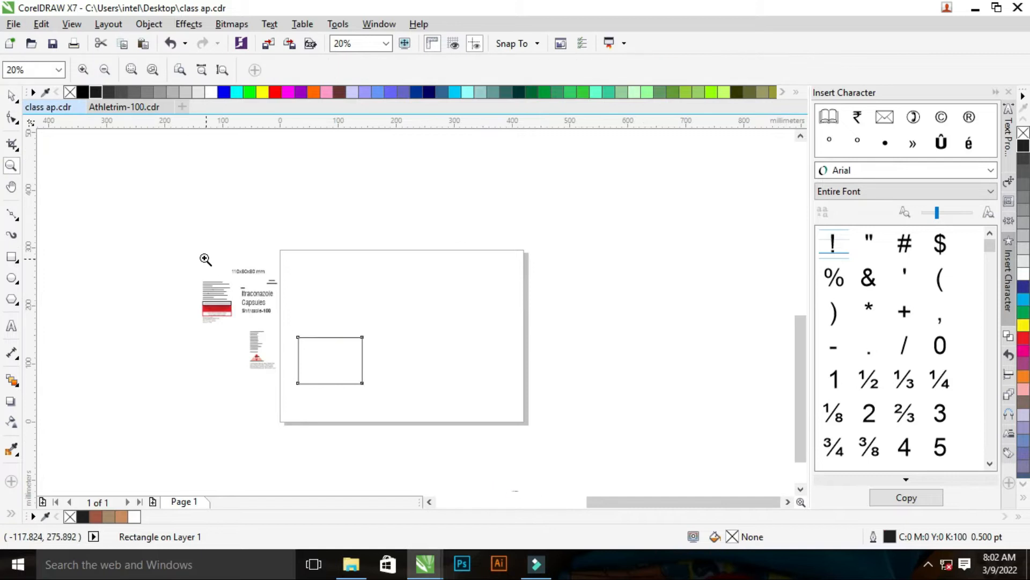
{"action": "left_click_drag", "start_coordinate": [205, 258], "coordinate": [428, 403]}
{"action": "key", "text": "space"}
{"action": "key", "text": "Escape"}
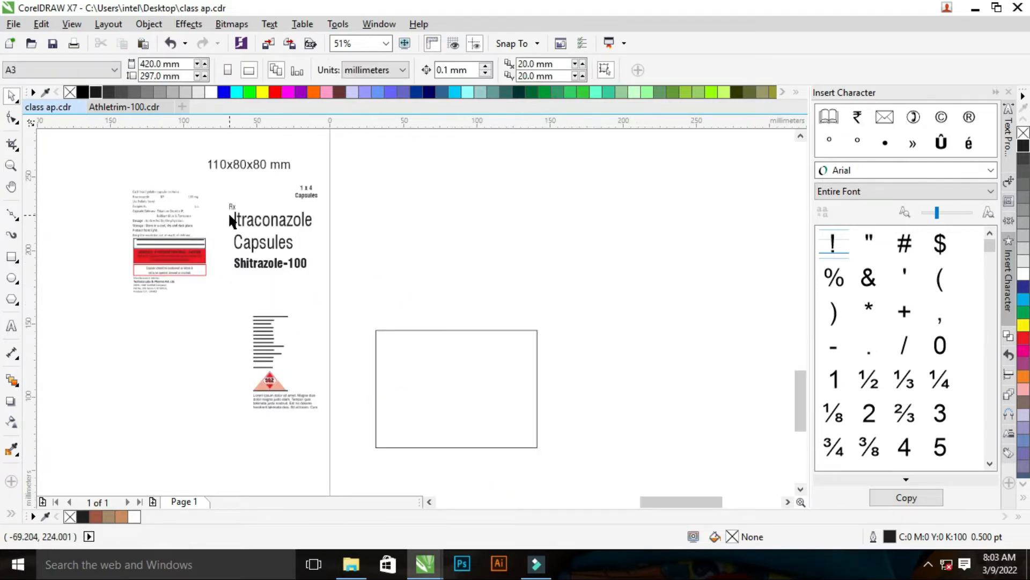
Move the "Itraconazole Capsules" text from the source material into the upper part of the rectangle
{"action": "key", "text": "F2"}
{"action": "left_click_drag", "start_coordinate": [205, 188], "coordinate": [657, 467]}
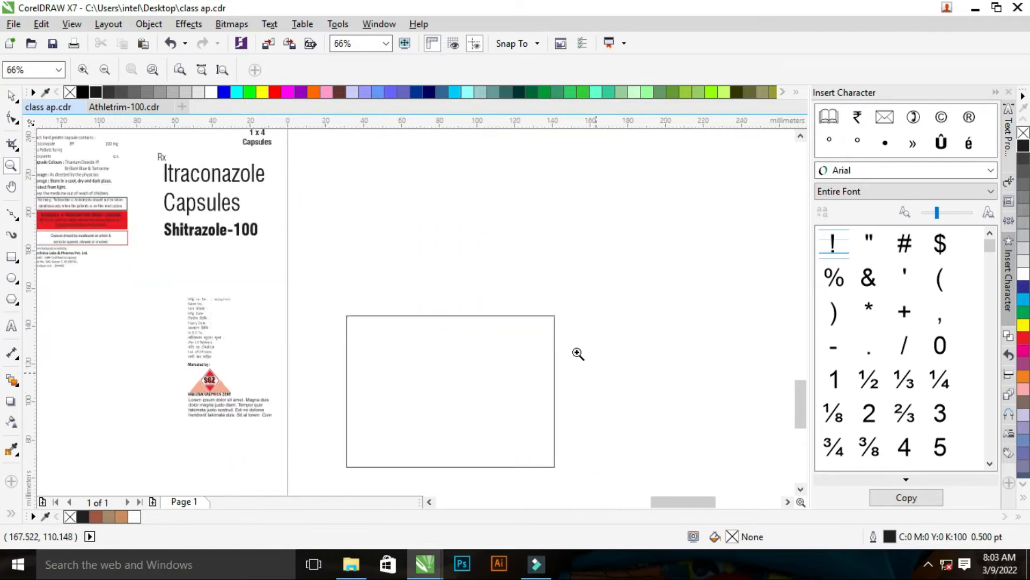
{"action": "left_click", "coordinate": [463, 263]}
{"action": "key", "text": "F3"}
{"action": "key", "text": "F3"}
{"action": "left_click_drag", "start_coordinate": [226, 247], "coordinate": [622, 462]}
{"action": "key", "text": "space"}
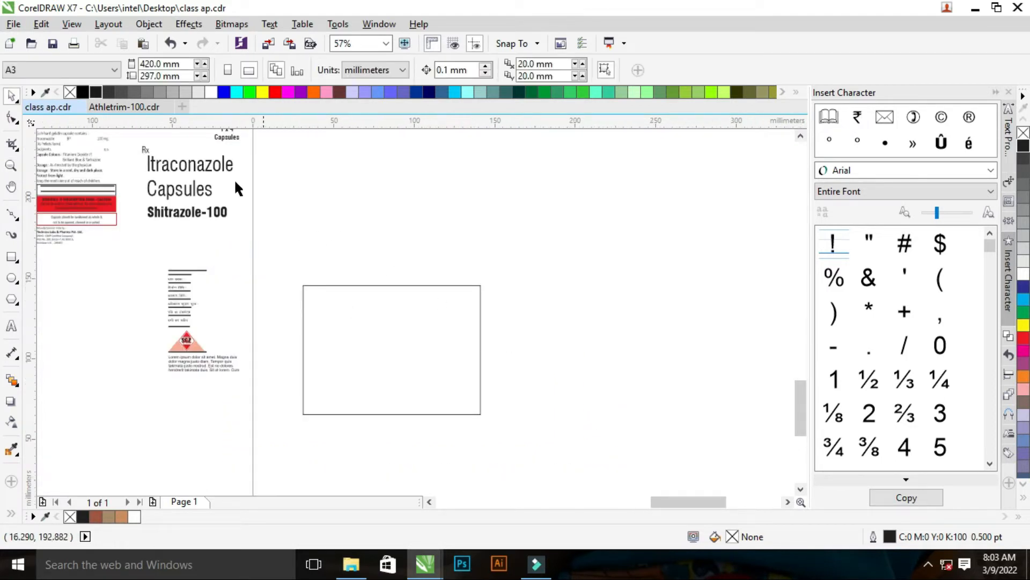
{"action": "left_click_drag", "start_coordinate": [204, 172], "coordinate": [357, 311]}
Remove the line break in the heading so "Itraconazole Capsules" reads on a single line
{"action": "key", "text": "z"}
{"action": "left_click_drag", "start_coordinate": [254, 260], "coordinate": [528, 406]}
{"action": "key", "text": "space"}
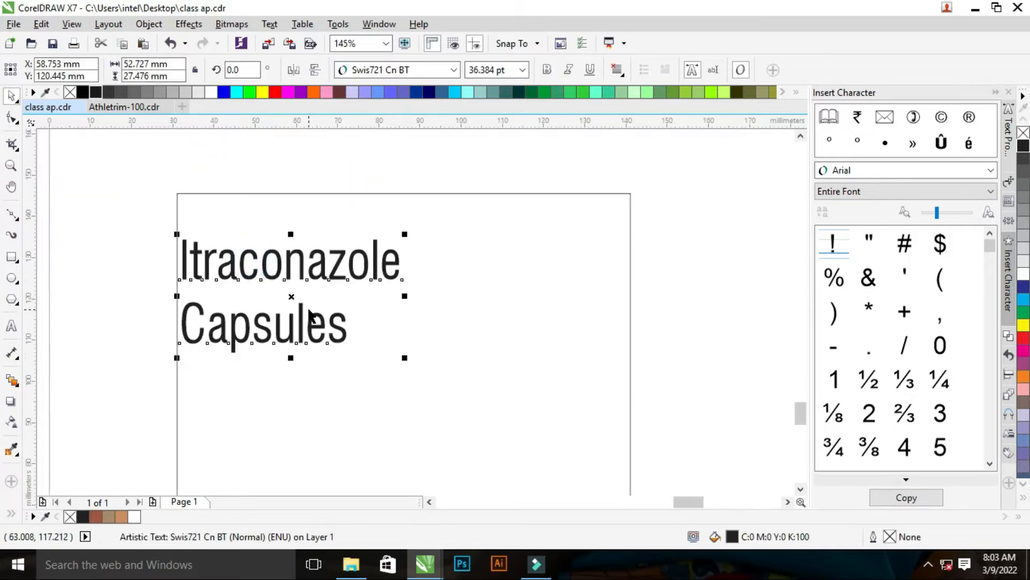
{"action": "key", "text": "F8"}
{"action": "left_click", "coordinate": [186, 316]}
{"action": "key", "text": "BackSpace"}
{"action": "left_click", "coordinate": [340, 301]}
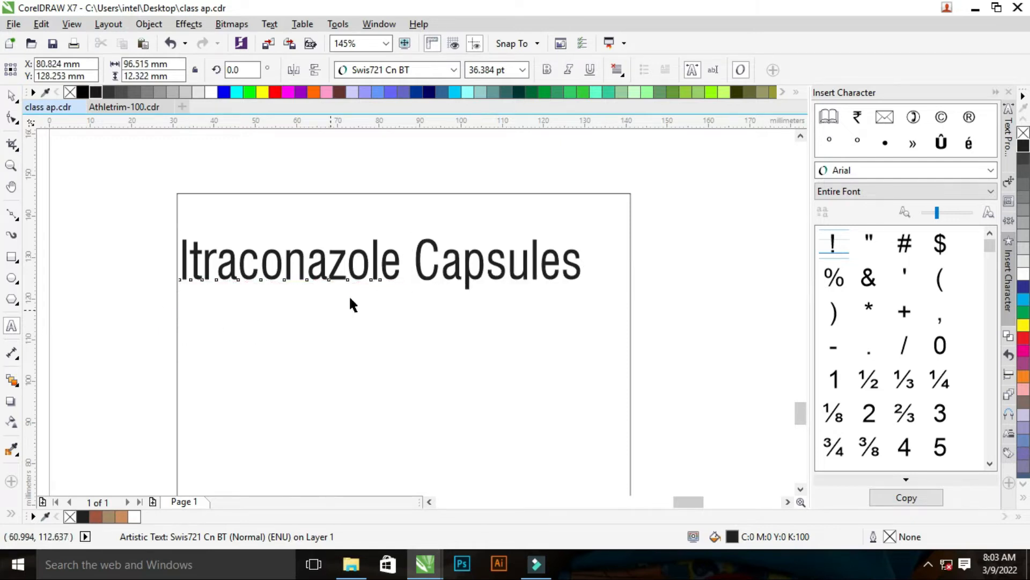
Center the "Itraconazole Capsules" heading horizontally within the rectangle
{"action": "left_click", "coordinate": [430, 319], "text": "shift"}
{"action": "key", "text": "c"}
{"action": "left_click", "coordinate": [686, 306]}
{"action": "key", "text": "F3"}
{"action": "key", "text": "F2"}
{"action": "left_click_drag", "start_coordinate": [201, 242], "coordinate": [483, 382]}
{"action": "key", "text": "z"}
{"action": "key", "text": "F3"}
{"action": "key", "text": "ctrl+z"}
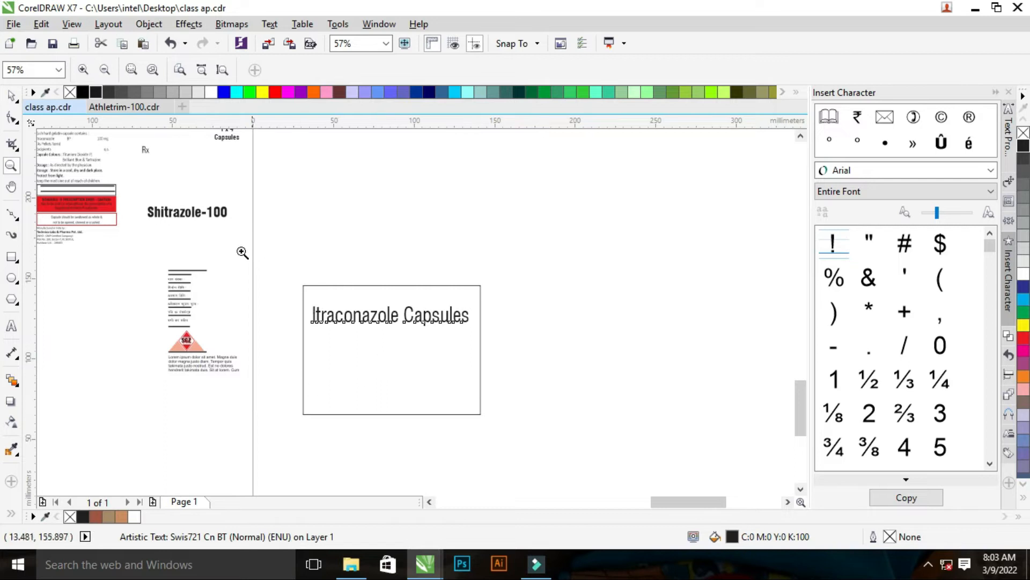
Place the "Shitrazole-100" text directly under the "Itraconazole Capsules" heading and align their left edges
{"action": "key", "text": "space"}
{"action": "left_click_drag", "start_coordinate": [200, 213], "coordinate": [363, 335]}
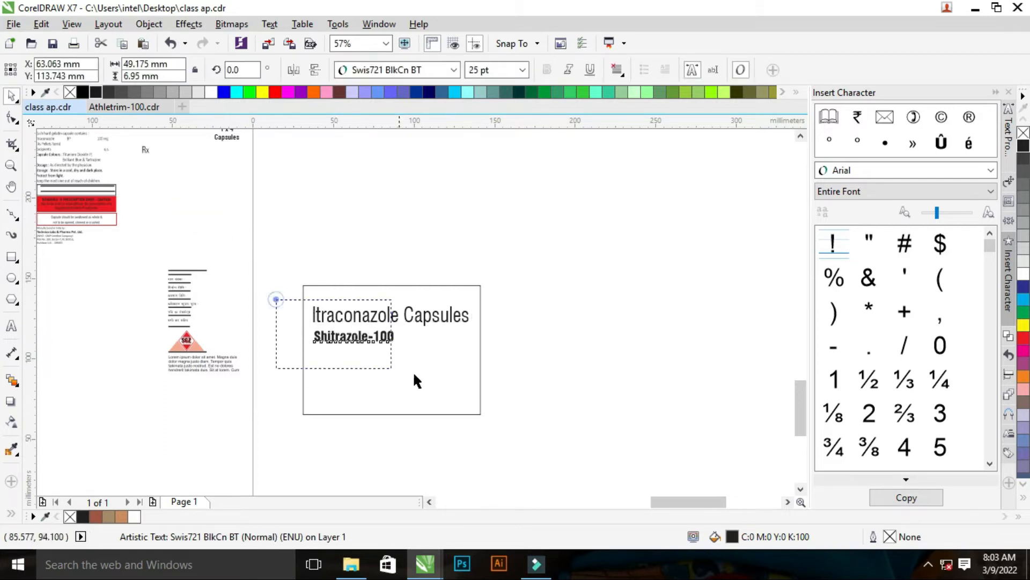
{"action": "left_click", "coordinate": [463, 375]}
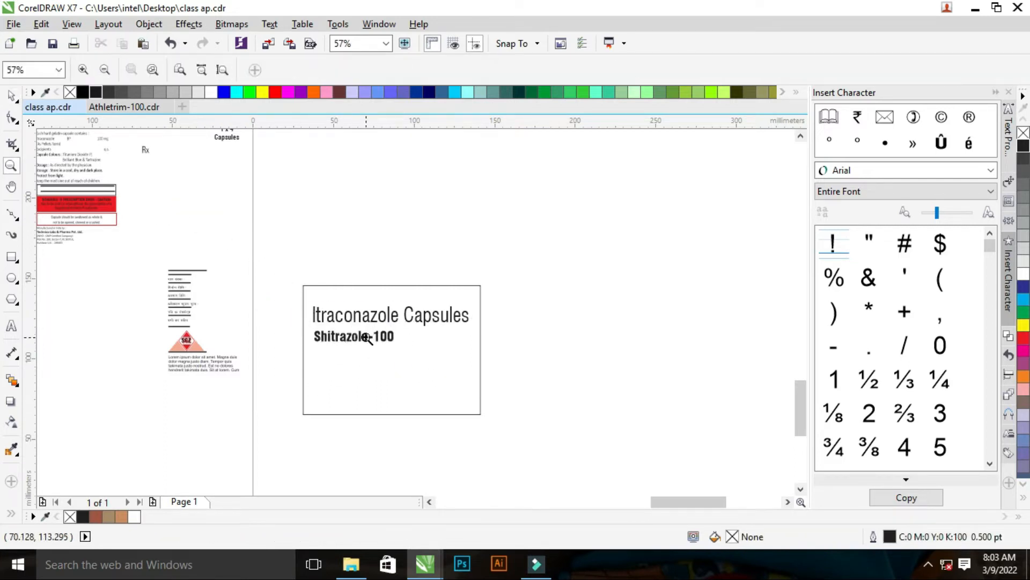
{"action": "left_click", "coordinate": [341, 337]}
{"action": "left_click", "coordinate": [344, 318], "text": "shift"}
{"action": "left_click", "coordinate": [676, 353]}
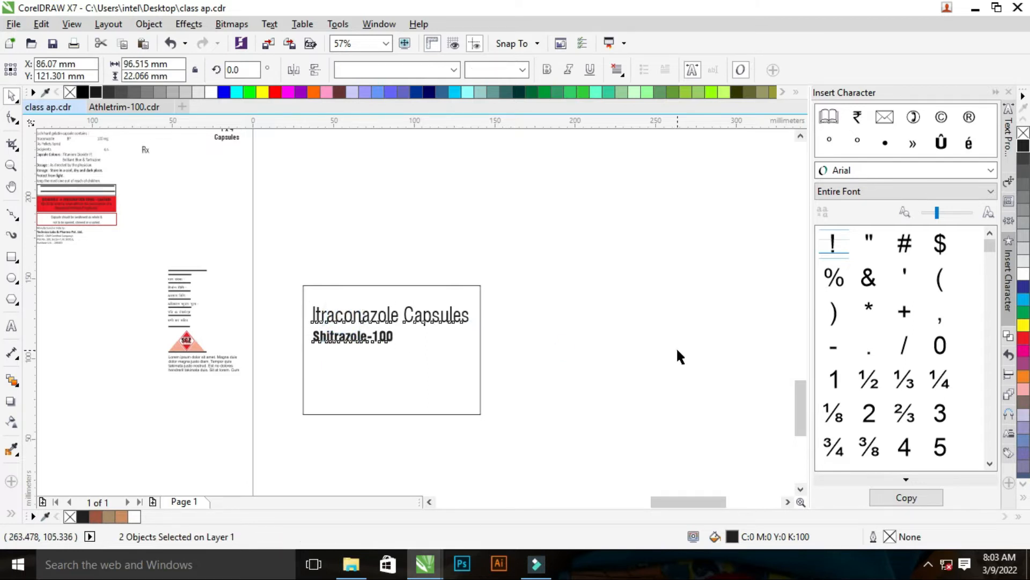
Move the "Rx" text into the rectangle, just above the start of the "Itraconazole Capsules" heading
{"action": "key", "text": "z"}
{"action": "left_click_drag", "start_coordinate": [243, 260], "coordinate": [568, 439]}
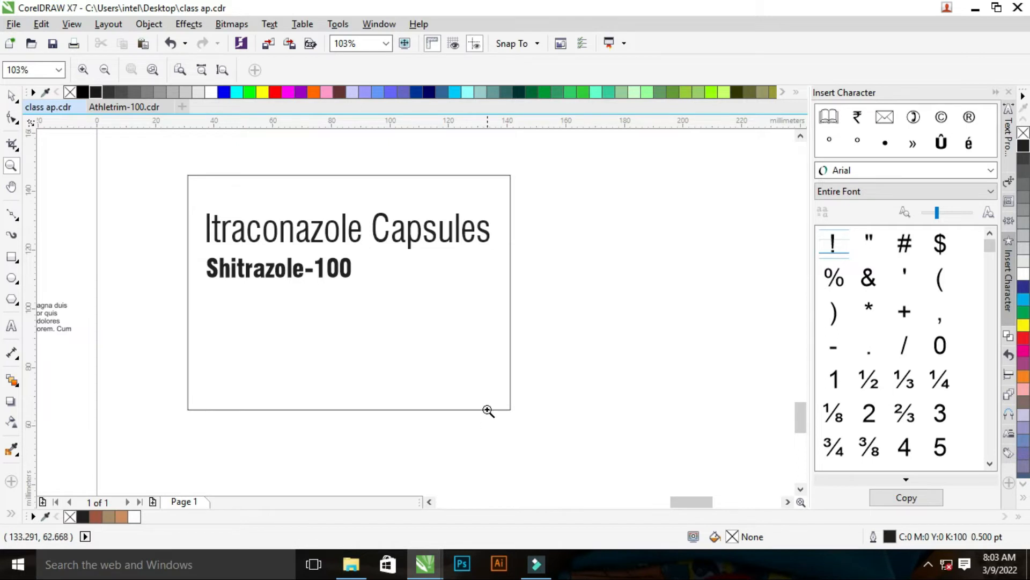
{"action": "right_click", "coordinate": [453, 327]}
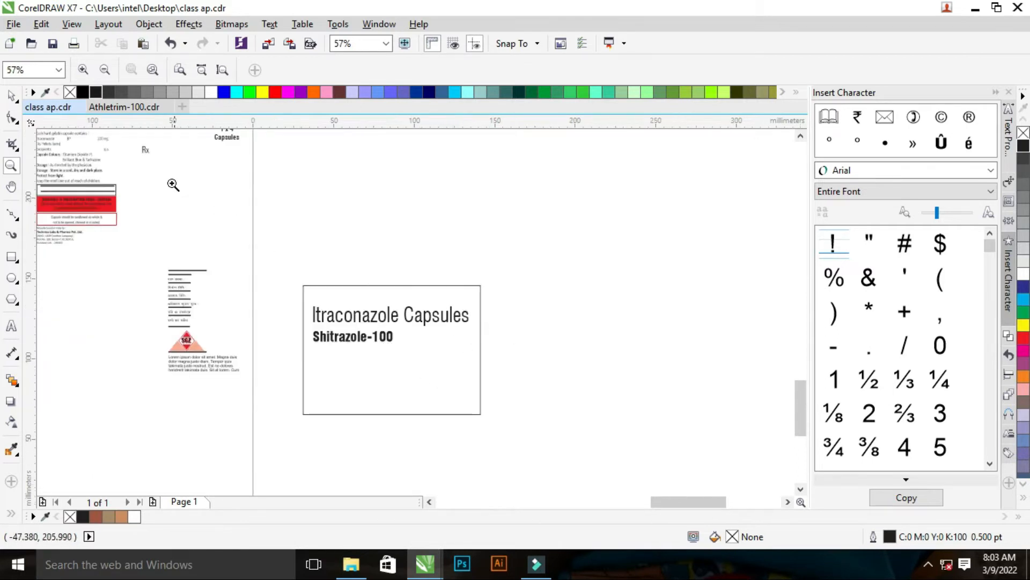
{"action": "key", "text": "space"}
{"action": "left_click_drag", "start_coordinate": [145, 150], "coordinate": [350, 322]}
{"action": "key", "text": "z"}
{"action": "left_click_drag", "start_coordinate": [295, 352], "coordinate": [425, 316]}
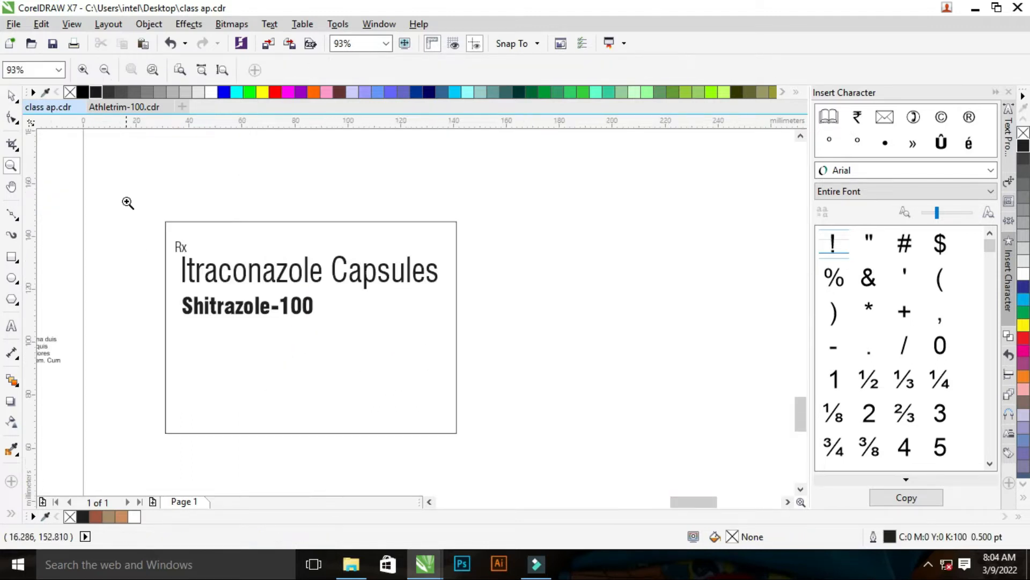
Draw a square about 38.8 mm wide below the headings and move it closer to the large rectangle's right edge
{"action": "left_click_drag", "start_coordinate": [126, 202], "coordinate": [597, 479]}
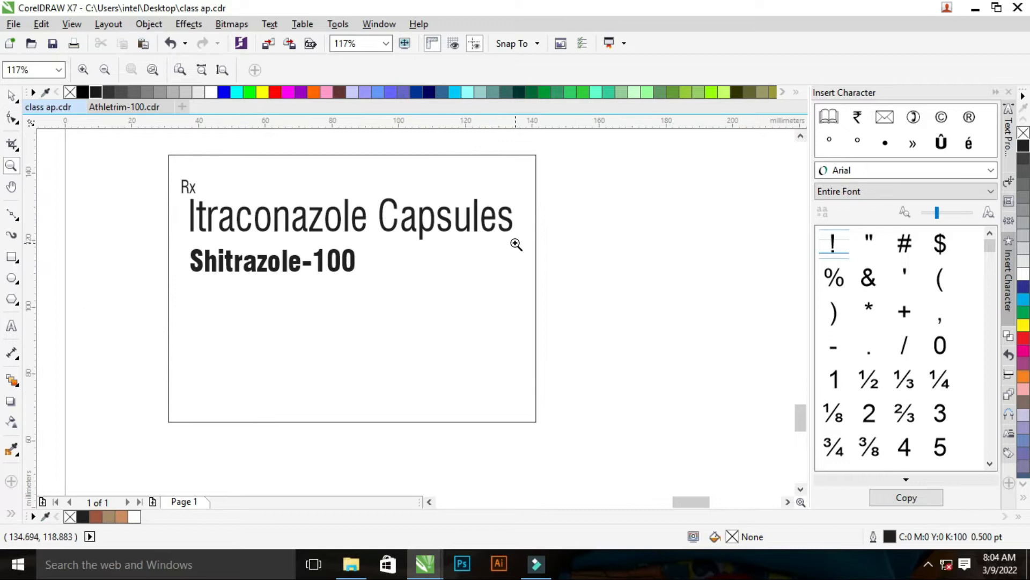
{"action": "key", "text": "space"}
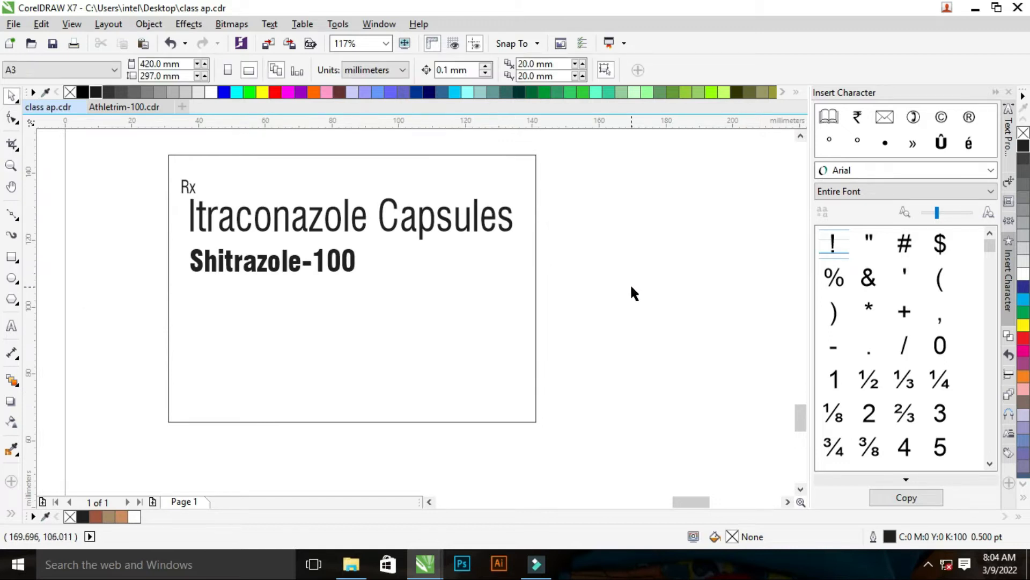
{"action": "left_click", "coordinate": [13, 257]}
{"action": "left_click_drag", "start_coordinate": [371, 276], "coordinate": [501, 406]}
{"action": "key", "text": "space"}
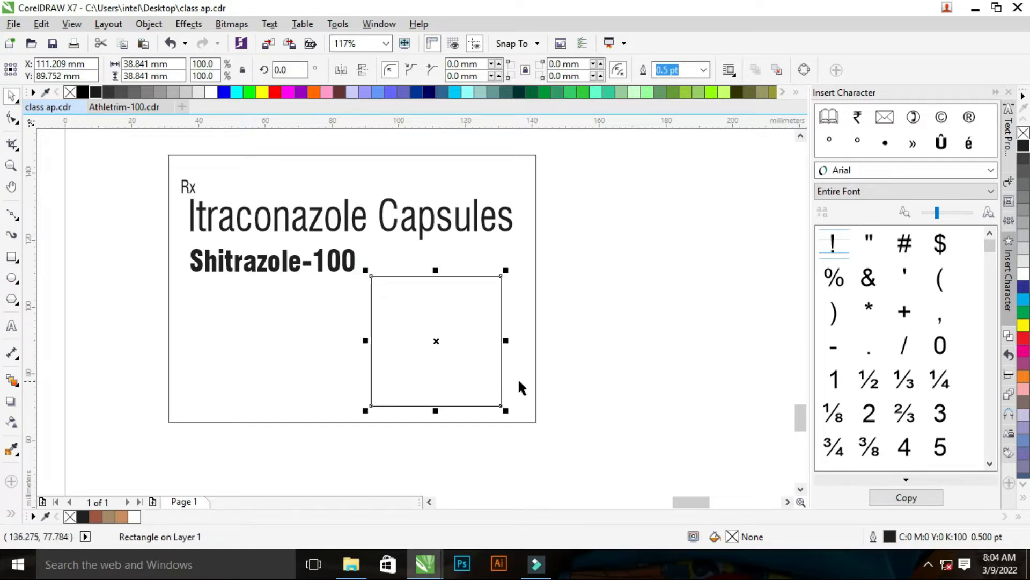
{"action": "left_click_drag", "start_coordinate": [460, 356], "coordinate": [481, 356]}
Convert the square to curves and delete its upper-left node to form a right triangle
{"action": "key", "text": "z"}
{"action": "key", "text": "space"}
{"action": "key", "text": "space"}
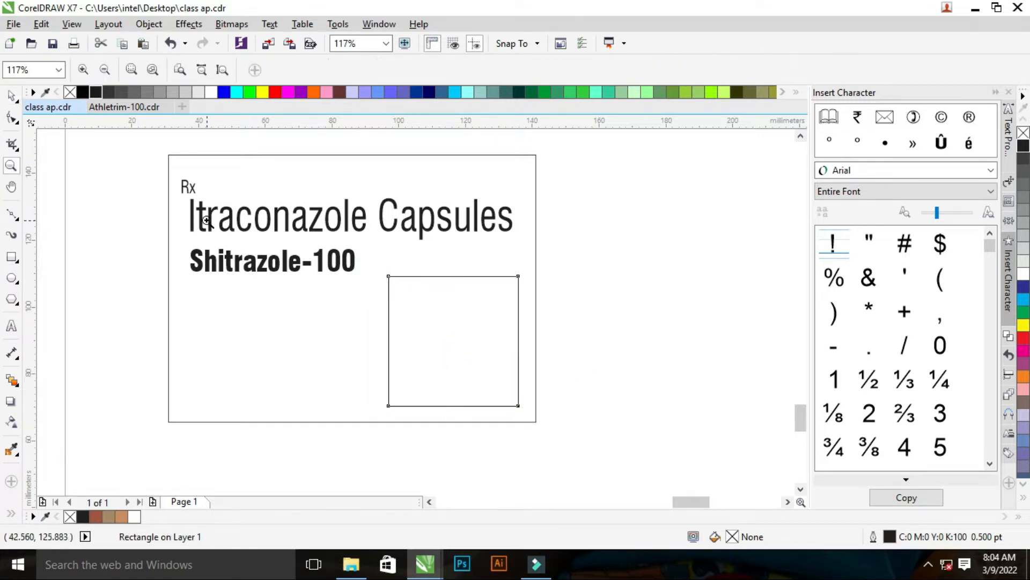
{"action": "left_click_drag", "start_coordinate": [207, 219], "coordinate": [723, 479]}
{"action": "key", "text": "space"}
{"action": "left_click", "coordinate": [618, 366]}
{"action": "left_click", "coordinate": [340, 309]}
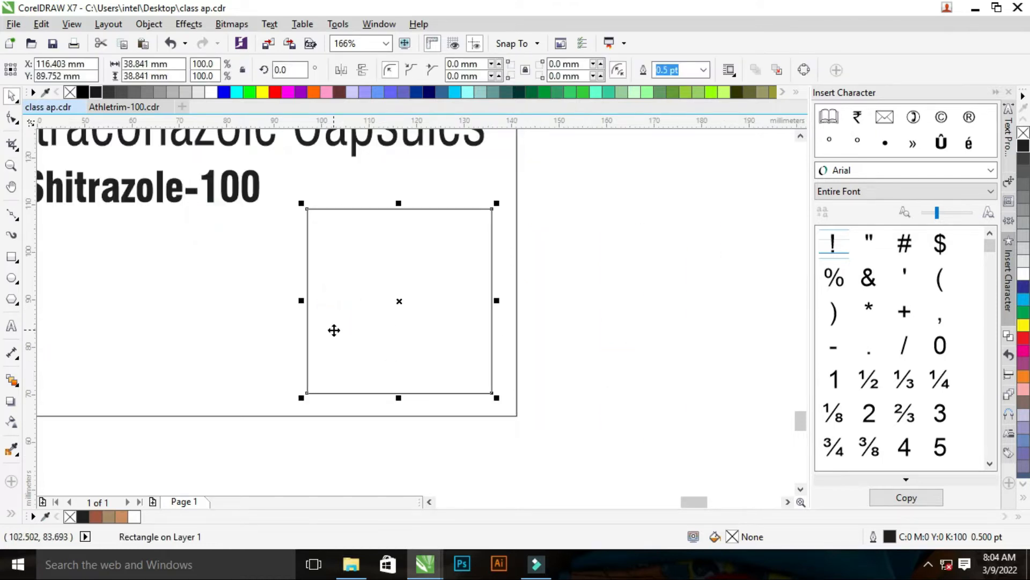
{"action": "key", "text": "ctrl+q"}
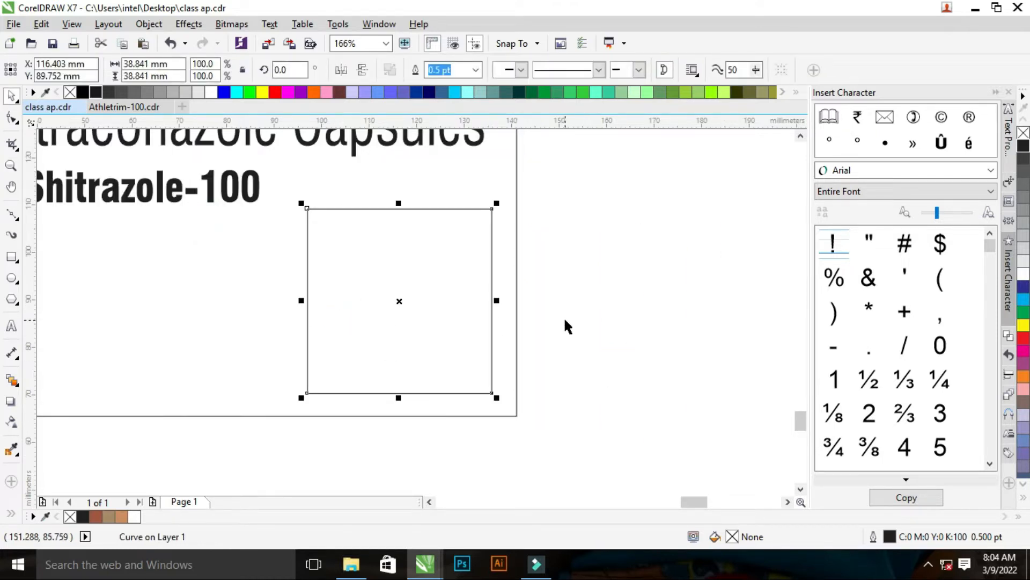
{"action": "key", "text": "F10"}
{"action": "left_click_drag", "start_coordinate": [289, 196], "coordinate": [342, 234]}
{"action": "key", "text": "Delete"}
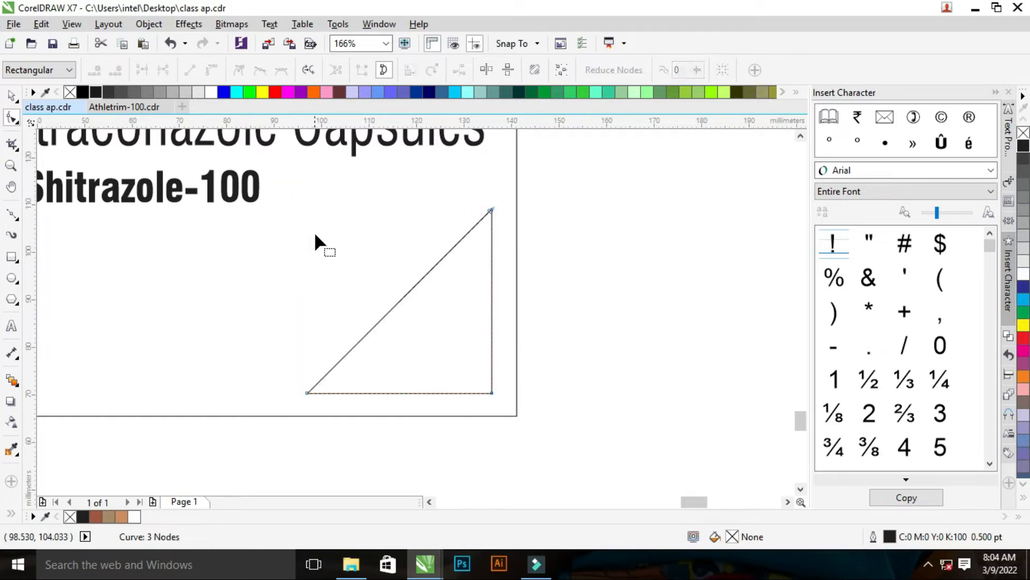
Move the triangle's lower-left node outward along the base so the triangle is about 55.2 mm wide
{"action": "left_click_drag", "start_coordinate": [255, 369], "coordinate": [230, 392]}
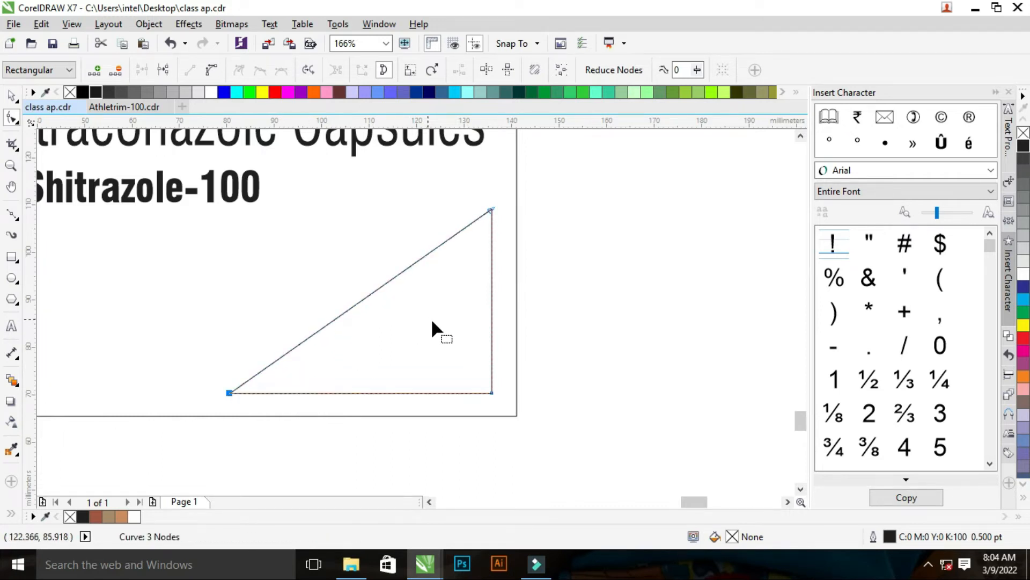
{"action": "key", "text": "z"}
{"action": "key", "text": "F3"}
{"action": "key", "text": "F3"}
{"action": "left_click_drag", "start_coordinate": [265, 234], "coordinate": [463, 376]}
{"action": "key", "text": "F3"}
{"action": "key", "text": "space"}
Copy the triangle mirrored horizontally and vertically, and place the copy just above the original's sloping edge
{"action": "left_click", "coordinate": [544, 334]}
{"action": "left_click", "coordinate": [380, 375]}
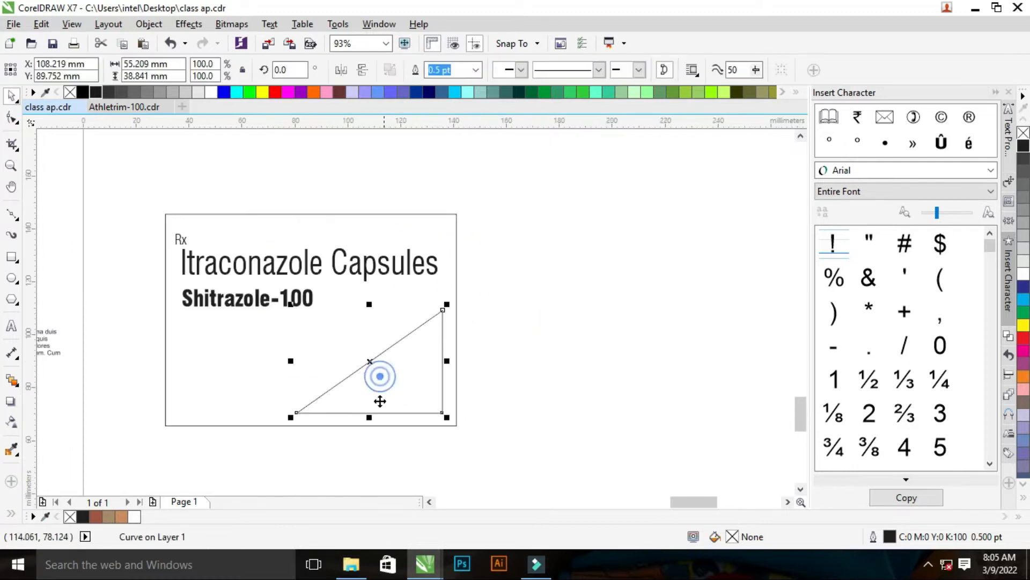
{"action": "left_click_drag", "start_coordinate": [290, 361], "coordinate": [566, 362]}
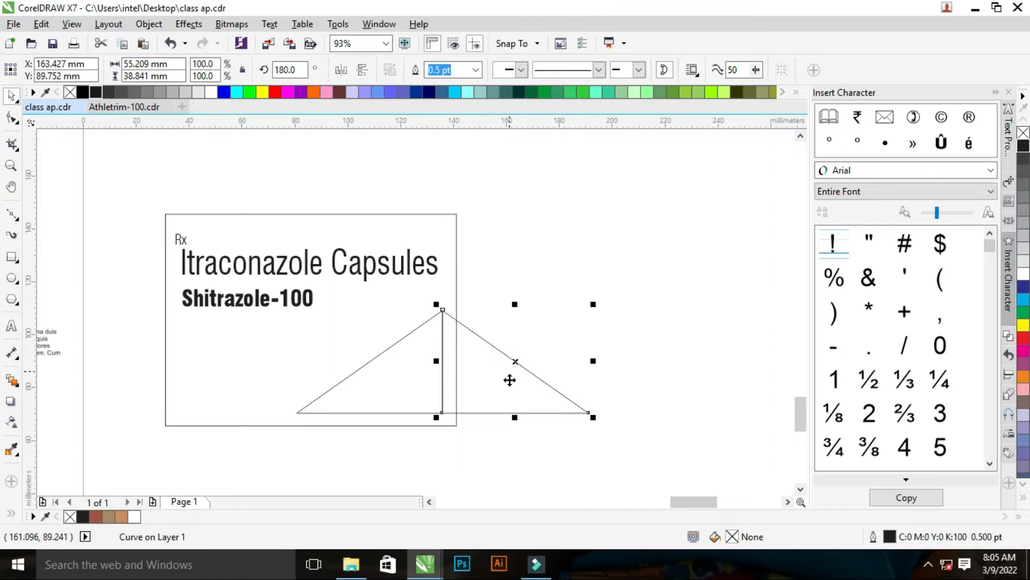
{"action": "left_click_drag", "start_coordinate": [515, 418], "coordinate": [528, 214]}
{"action": "left_click_drag", "start_coordinate": [529, 216], "coordinate": [412, 290]}
Scale the mirrored triangle down proportionally to about 40.1 × 28.2 mm, with its top edge level with the original triangle's tip
{"action": "key", "text": "z"}
{"action": "left_click_drag", "start_coordinate": [324, 269], "coordinate": [572, 411]}
{"action": "key", "text": "space"}
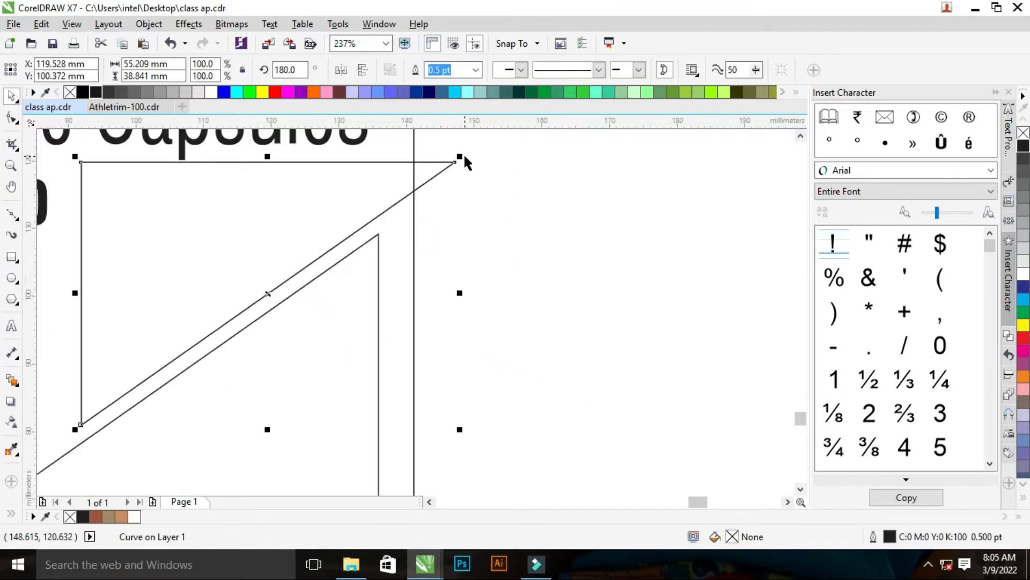
{"action": "left_click_drag", "start_coordinate": [455, 162], "coordinate": [379, 233]}
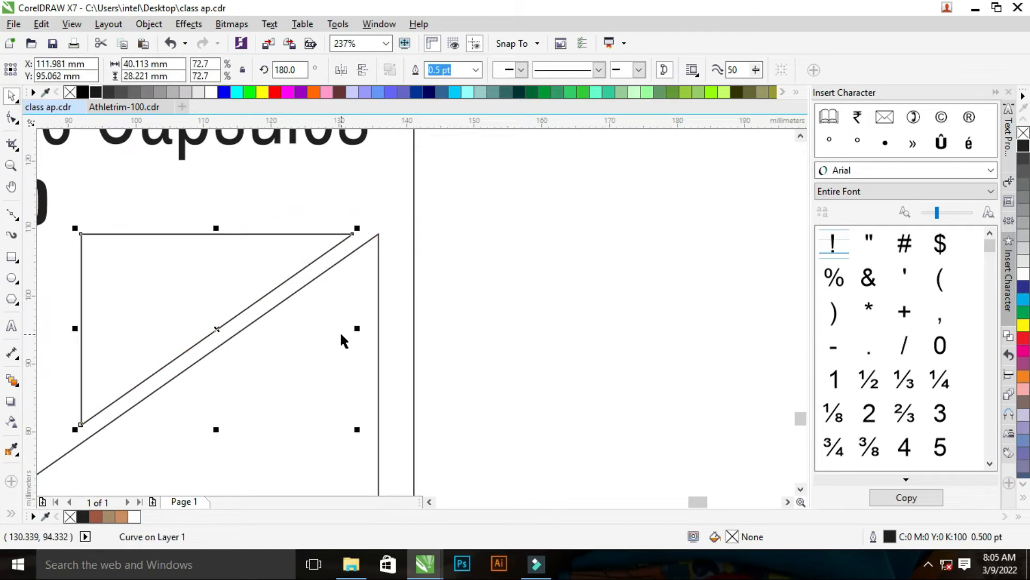
Align the mirrored triangle's right edge with the right edge of the large triangle
{"action": "left_click", "coordinate": [340, 334], "text": "shift"}
{"action": "key", "text": "r"}
{"action": "left_click", "coordinate": [509, 289]}
{"action": "left_click", "coordinate": [278, 264]}
{"action": "left_click_drag", "start_coordinate": [278, 273], "coordinate": [250, 246]}
{"action": "left_click", "coordinate": [442, 241]}
Scale the mirrored triangle down proportionally to about 32.4 × 22.8 mm, keeping its right tip in line with the large triangle's vertical edge
{"action": "left_click", "coordinate": [233, 250]}
{"action": "scroll", "coordinate": [232, 250], "scroll_direction": "up", "scroll_amount": 1}
{"action": "left_click_drag", "start_coordinate": [143, 406], "coordinate": [203, 373]}
{"action": "left_click_drag", "start_coordinate": [202, 373], "coordinate": [203, 373]}
{"action": "key", "text": "F3"}
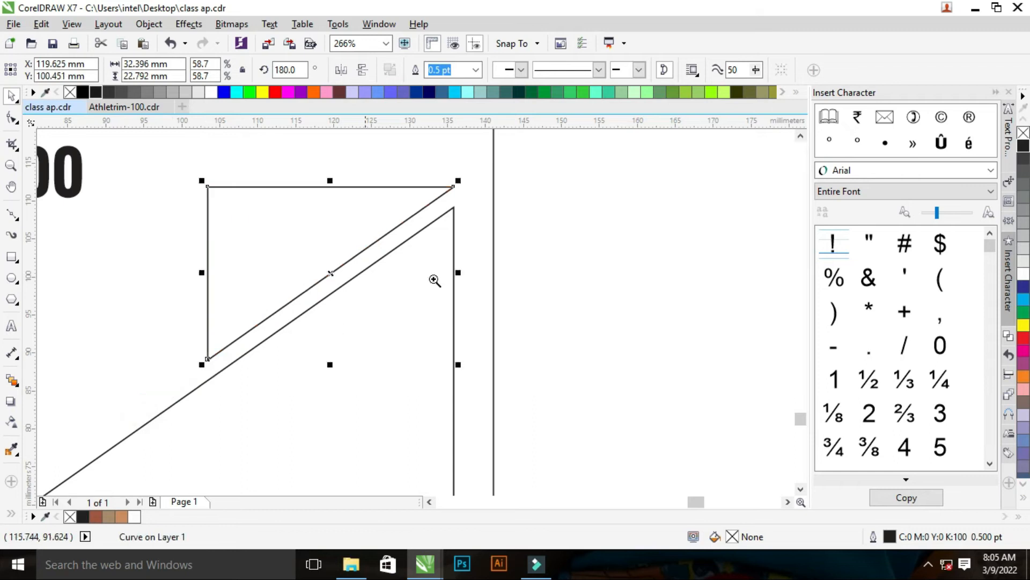
{"action": "key", "text": "F2"}
{"action": "left_click_drag", "start_coordinate": [222, 228], "coordinate": [594, 425]}
{"action": "key", "text": "F3"}
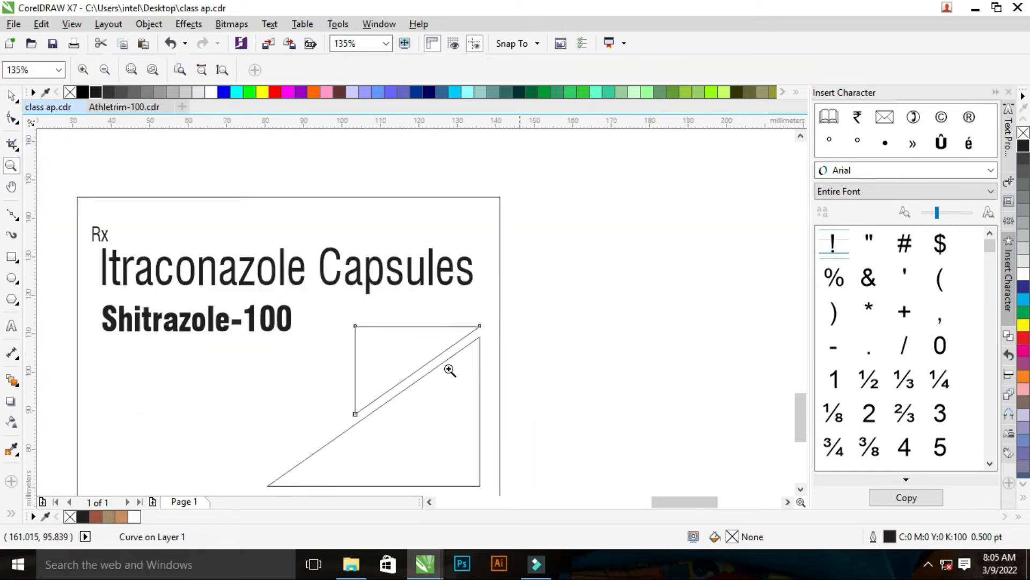
{"action": "key", "text": "F3"}
{"action": "left_click_drag", "start_coordinate": [322, 223], "coordinate": [694, 409]}
{"action": "key", "text": "space"}
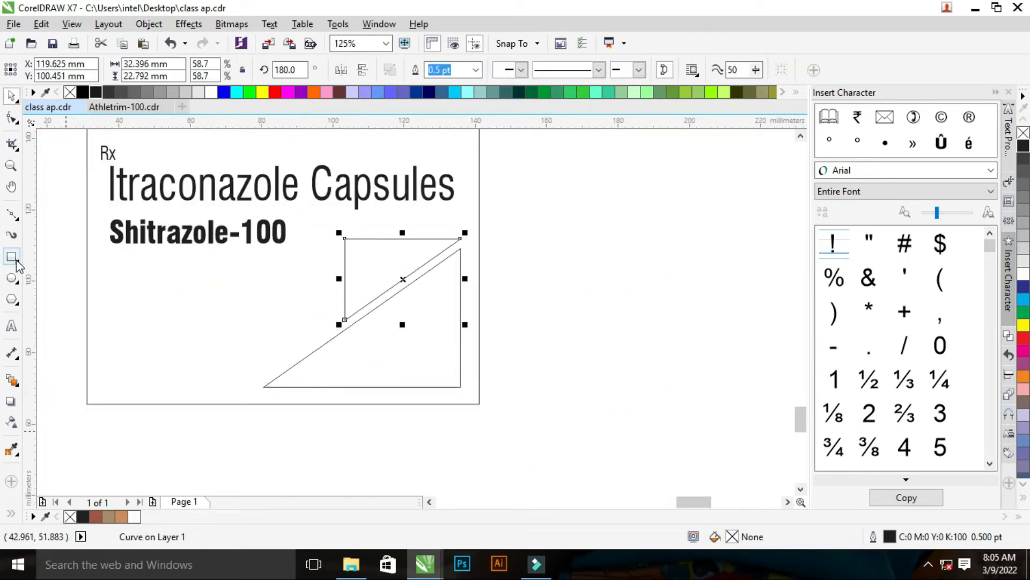
Draw a thin vertical rectangle about 1.06 mm wide and 64.9 mm tall just right of the panel
{"action": "left_click", "coordinate": [11, 256]}
{"action": "left_click_drag", "start_coordinate": [506, 193], "coordinate": [508, 425]}
{"action": "key", "text": "space"}
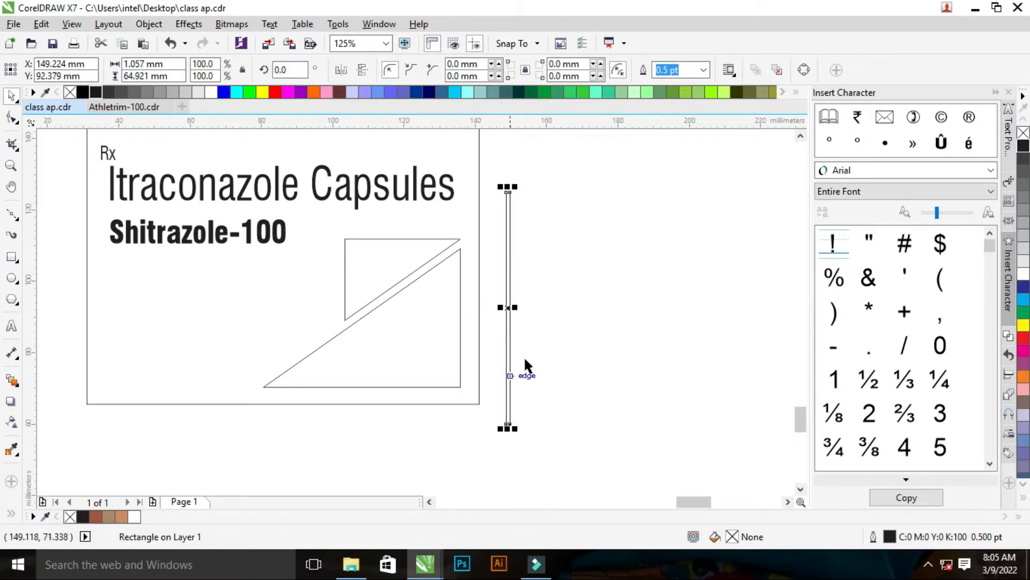
Make a copy of the thin bar rotated to 270° and move it up so its left end meets the panel's right border
{"action": "left_click", "coordinate": [511, 207]}
{"action": "left_click_drag", "start_coordinate": [516, 185], "coordinate": [616, 330]}
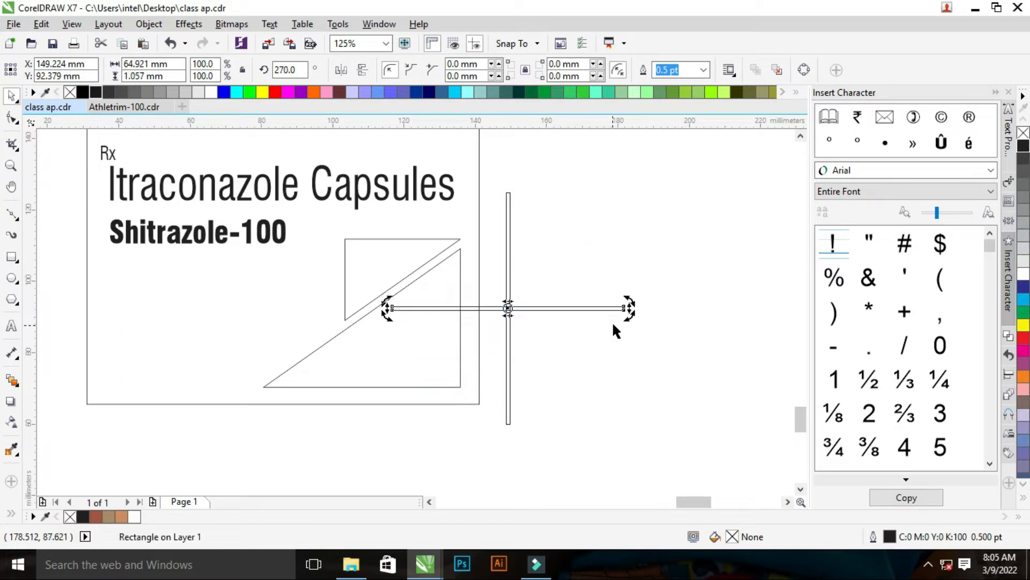
{"action": "left_click", "coordinate": [466, 309]}
{"action": "mouse_move", "coordinate": [472, 307]}
{"action": "left_mouse_down"}
{"action": "mouse_move", "coordinate": [522, 271]}
{"action": "mouse_move", "coordinate": [533, 226]}
{"action": "mouse_move", "coordinate": [552, 221]}
{"action": "left_mouse_up"}
{"action": "key", "text": "z"}
{"action": "left_click_drag", "start_coordinate": [440, 163], "coordinate": [564, 292]}
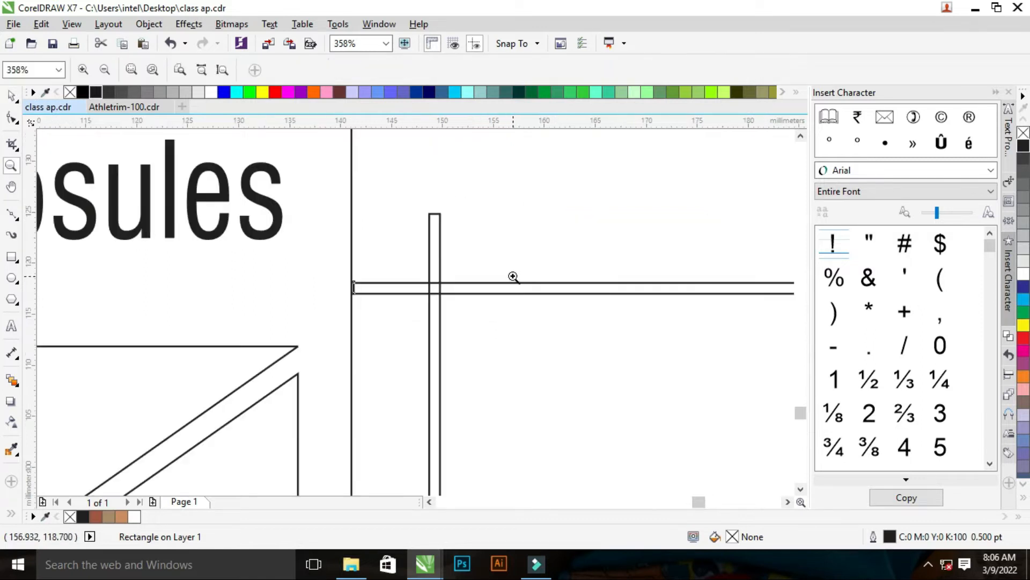
{"action": "key", "text": "space"}
{"action": "key", "text": "z"}
{"action": "right_click", "coordinate": [441, 248]}
{"action": "key", "text": "space"}
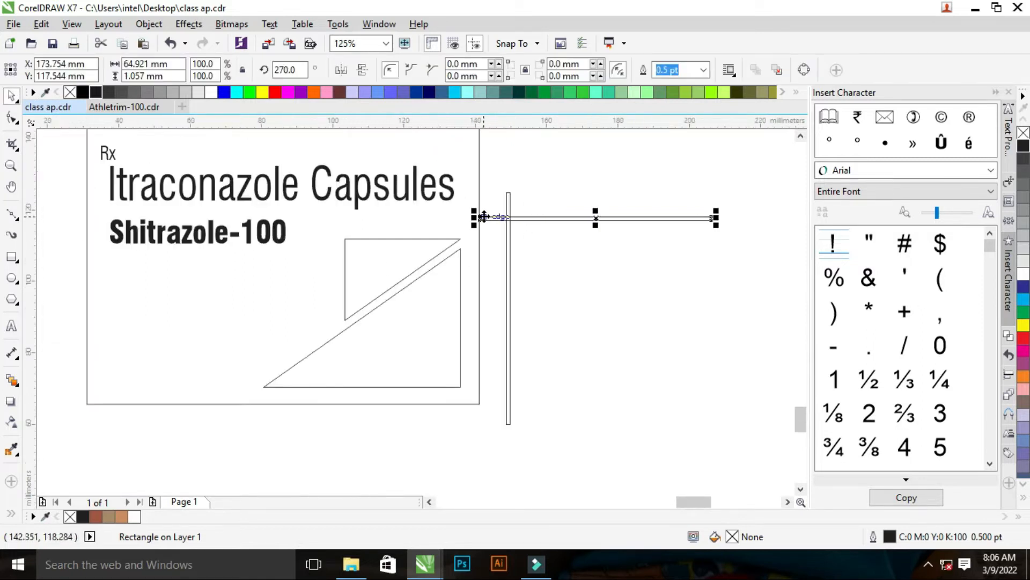
Move the horizontal bar onto the small triangle's top edge and the vertical bar against the outside of its left edge
{"action": "key", "text": "z"}
{"action": "left_click_drag", "start_coordinate": [308, 166], "coordinate": [564, 389]}
{"action": "key", "text": "space"}
{"action": "left_click_drag", "start_coordinate": [488, 213], "coordinate": [315, 275]}
{"action": "key", "text": "z"}
{"action": "left_click_drag", "start_coordinate": [356, 205], "coordinate": [303, 295]}
{"action": "key", "text": "F2"}
{"action": "right_click", "coordinate": [465, 272]}
{"action": "left_click_drag", "start_coordinate": [537, 174], "coordinate": [268, 246]}
{"action": "key", "text": "F2"}
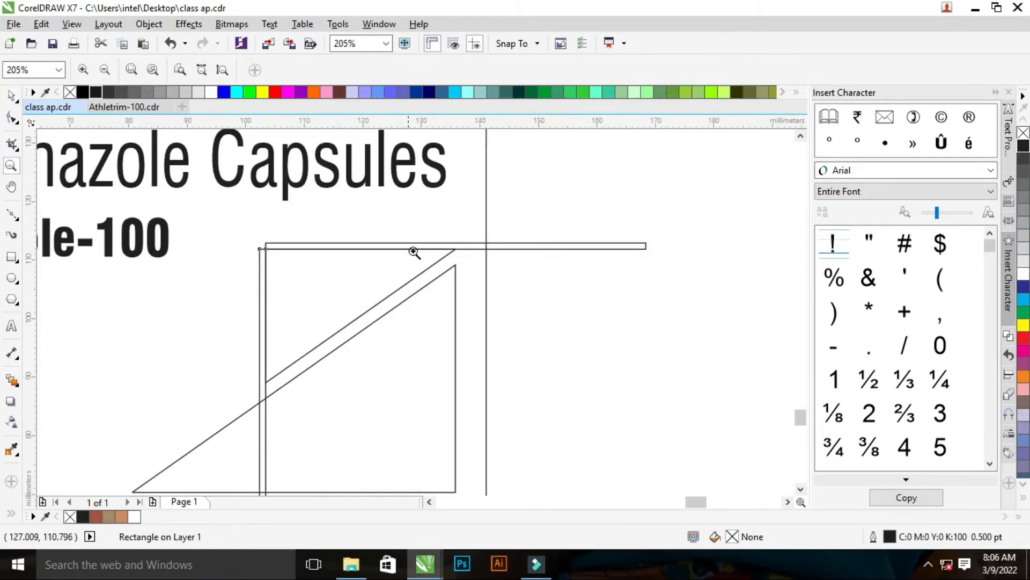
{"action": "right_click", "coordinate": [414, 253]}
{"action": "key", "text": "F2"}
{"action": "left_click_drag", "start_coordinate": [288, 190], "coordinate": [618, 312]}
{"action": "left_click", "coordinate": [603, 343]}
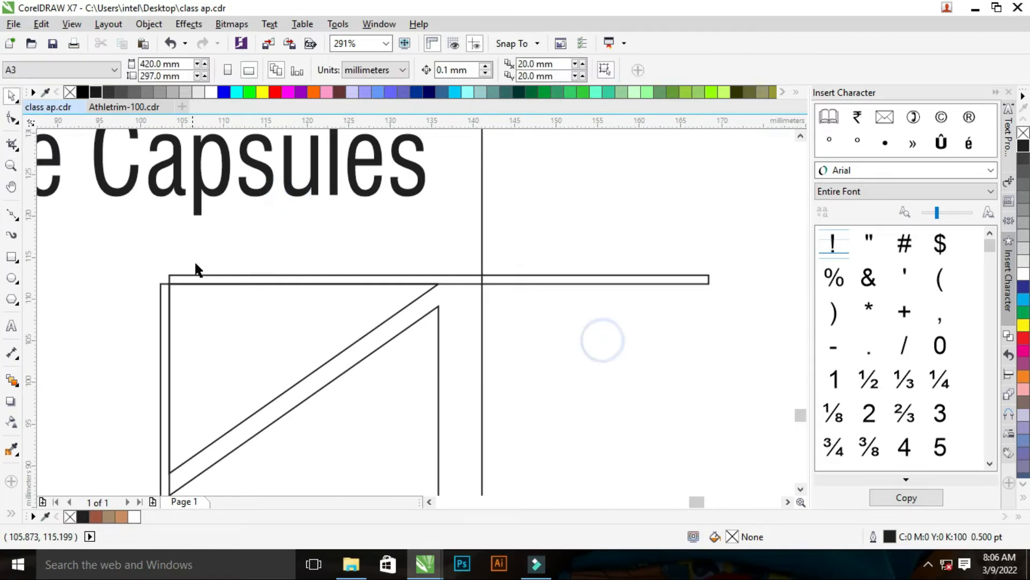
Set the document's nudge distance to 5 mm
{"action": "left_click", "coordinate": [196, 278]}
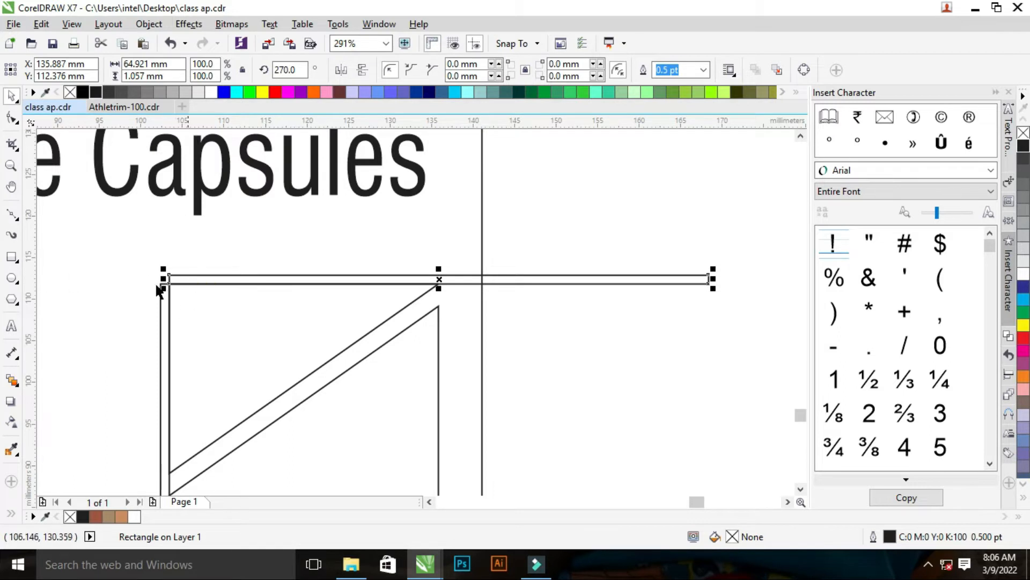
{"action": "left_click", "coordinate": [539, 309]}
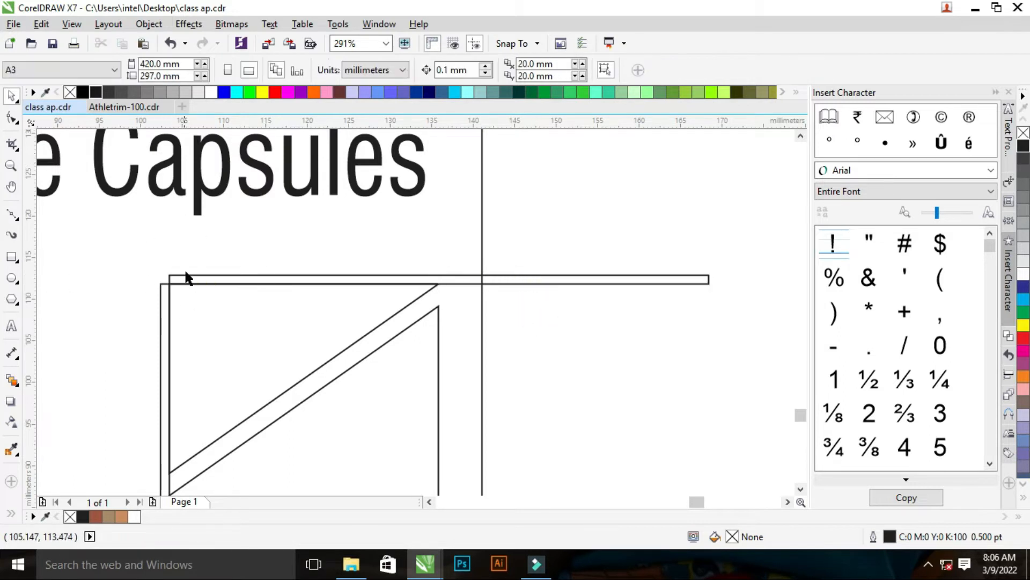
{"action": "left_click", "coordinate": [198, 279]}
{"action": "left_click", "coordinate": [589, 197]}
{"action": "left_click_drag", "start_coordinate": [472, 72], "coordinate": [389, 76]}
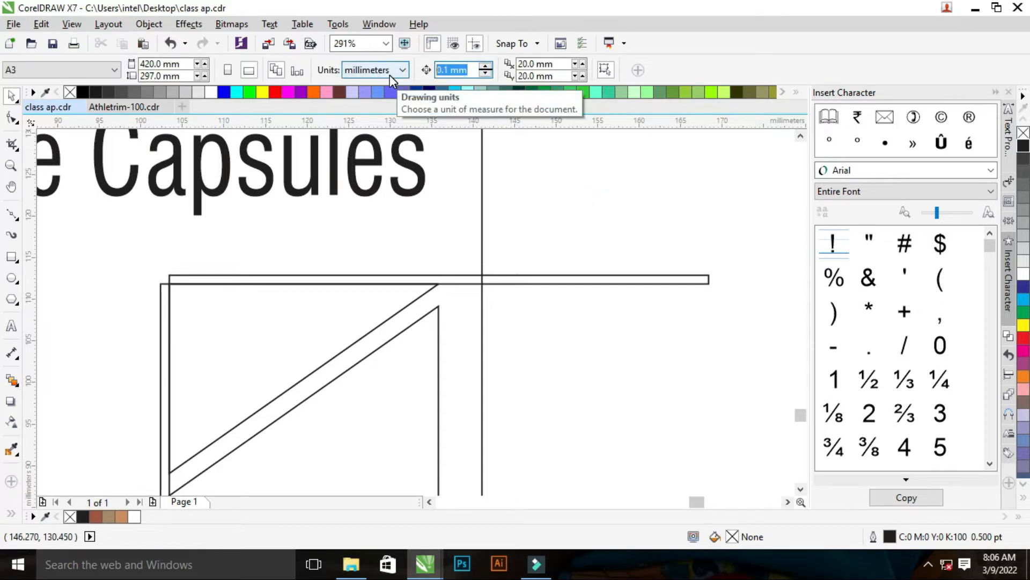
{"action": "type", "text": "4"}
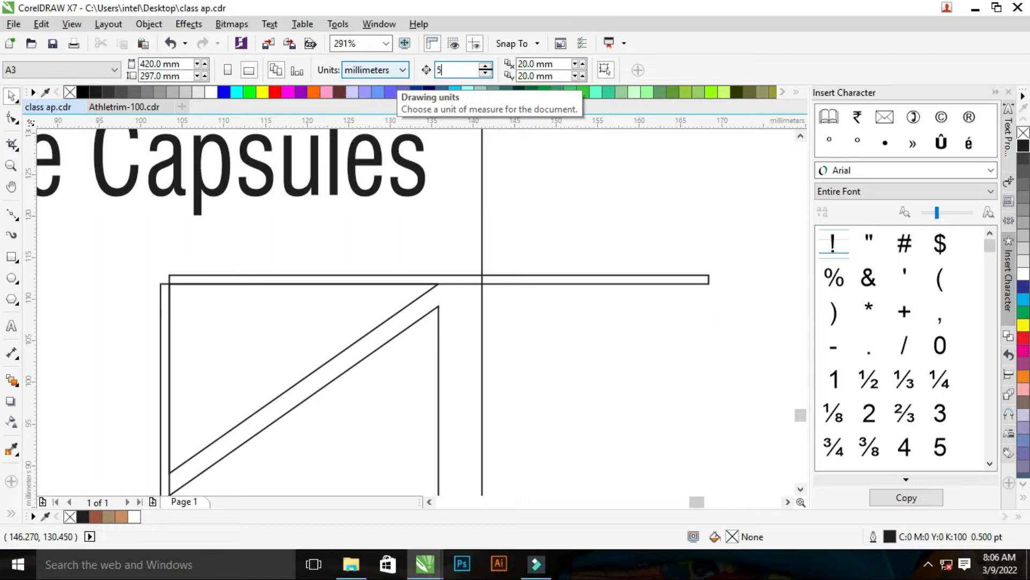
Nudge the horizontal bar 5 mm left and the vertical bar 5 mm up so they cross at the small triangle's corner
{"action": "left_click", "coordinate": [538, 277]}
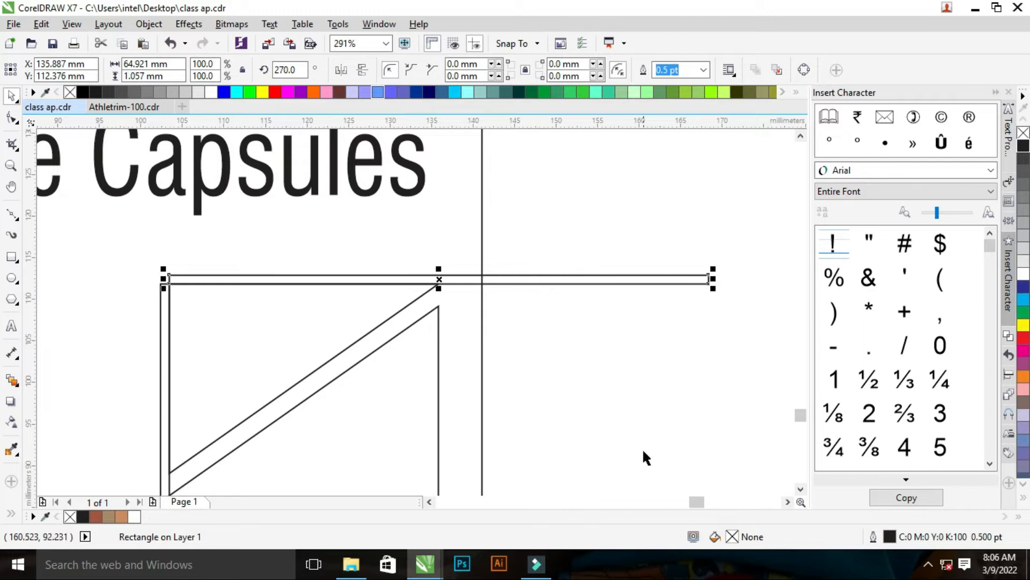
{"action": "key", "text": "Left"}
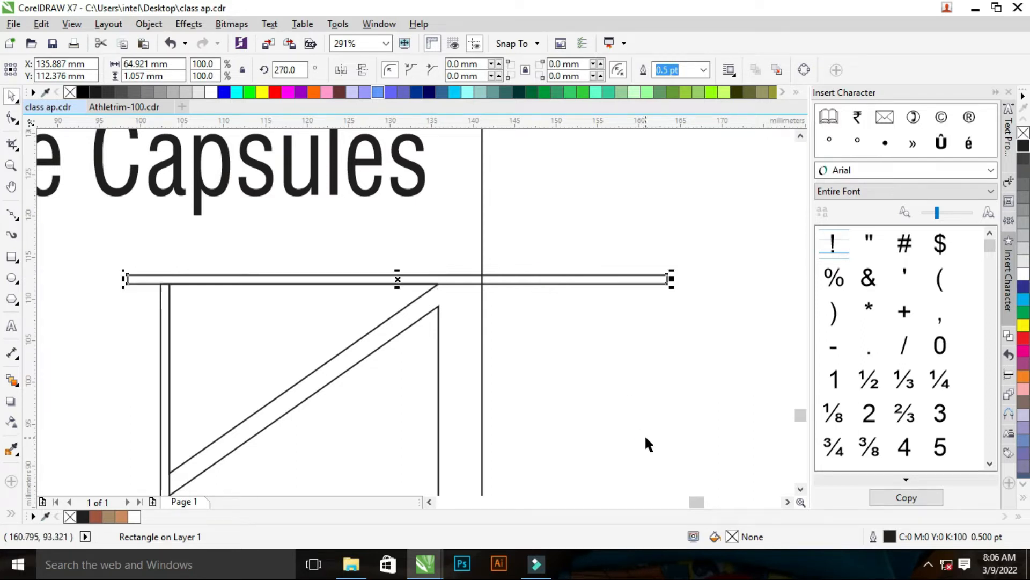
{"action": "left_click", "coordinate": [614, 334]}
{"action": "left_click", "coordinate": [166, 287]}
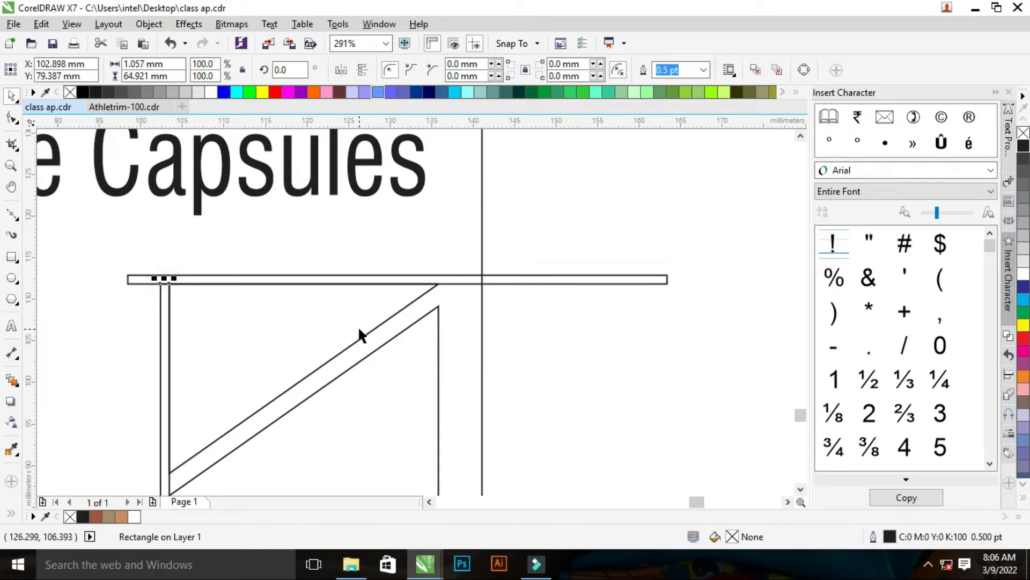
{"action": "key", "text": "Up"}
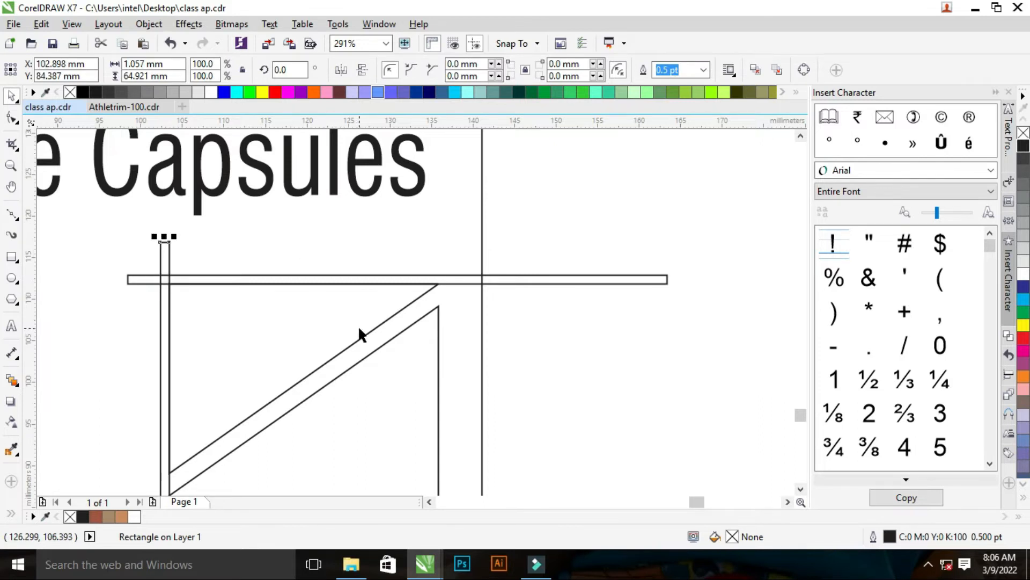
{"action": "scroll", "coordinate": [279, 272], "scroll_direction": "down", "scroll_amount": 2}
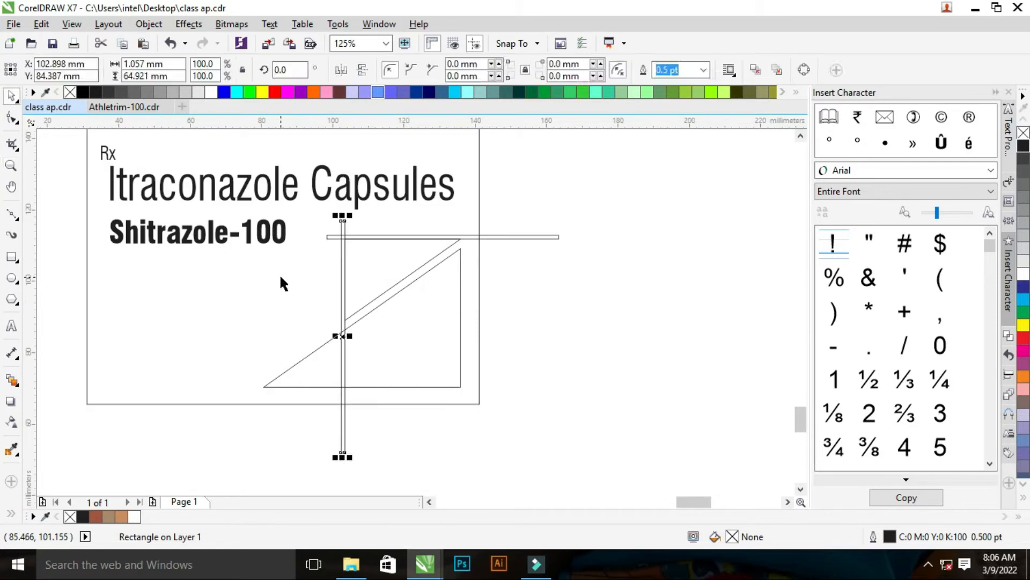
Try offsetting both crossed bars from the small triangle by nudging them 5 mm up and 5 mm left
{"action": "scroll", "coordinate": [458, 285], "scroll_direction": "up", "scroll_amount": 4}
{"action": "left_click", "coordinate": [255, 264], "text": "shift"}
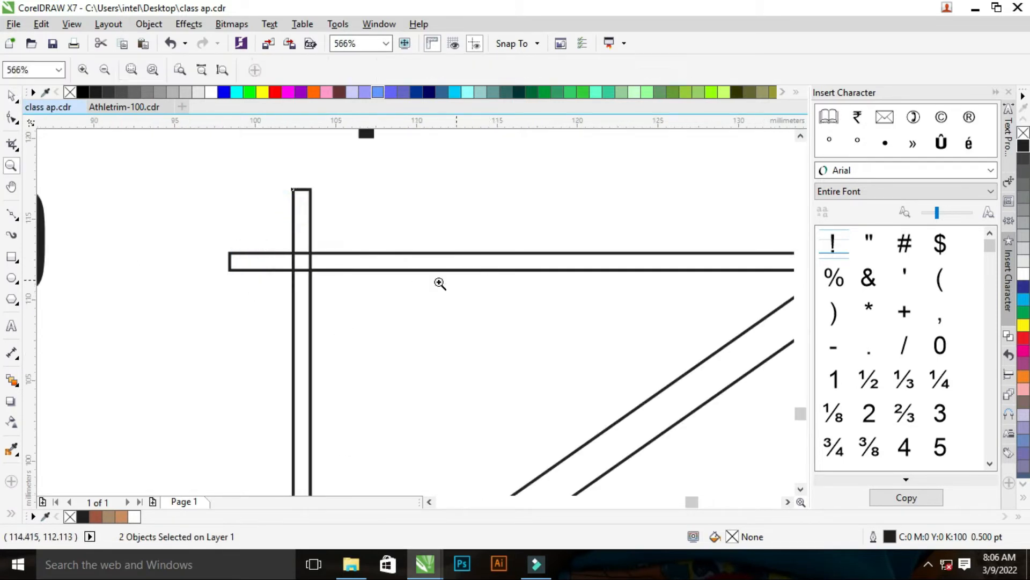
{"action": "scroll", "coordinate": [439, 283], "scroll_direction": "down", "scroll_amount": 4}
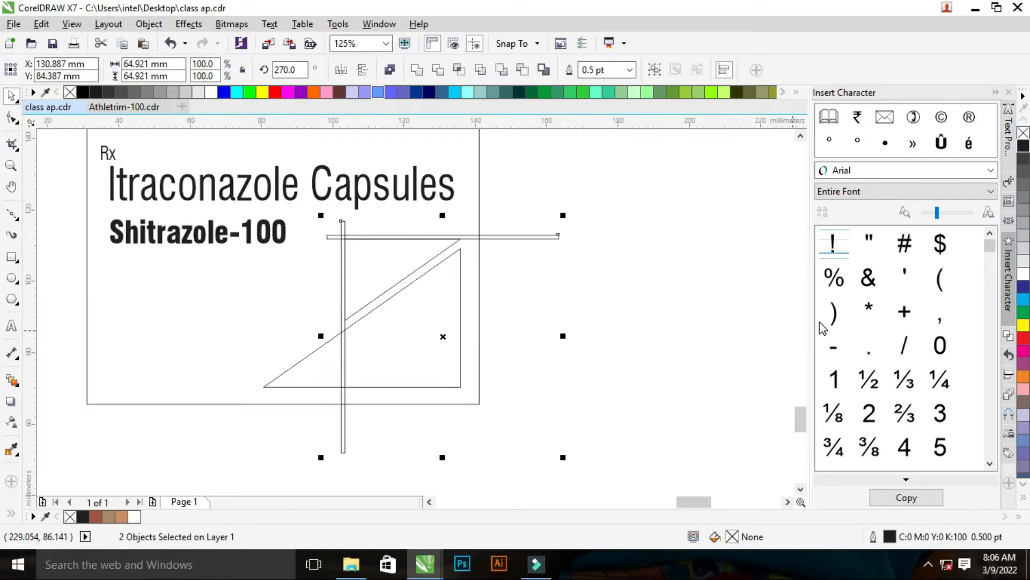
{"action": "key", "text": "Up"}
{"action": "key", "text": "Left"}
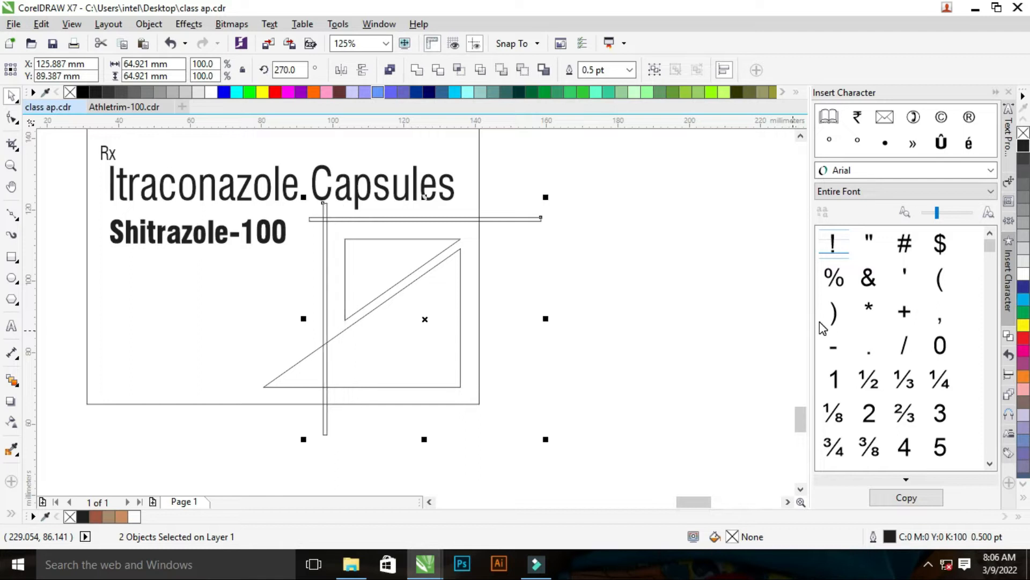
{"action": "key", "text": "z"}
{"action": "left_click_drag", "start_coordinate": [288, 176], "coordinate": [616, 371]}
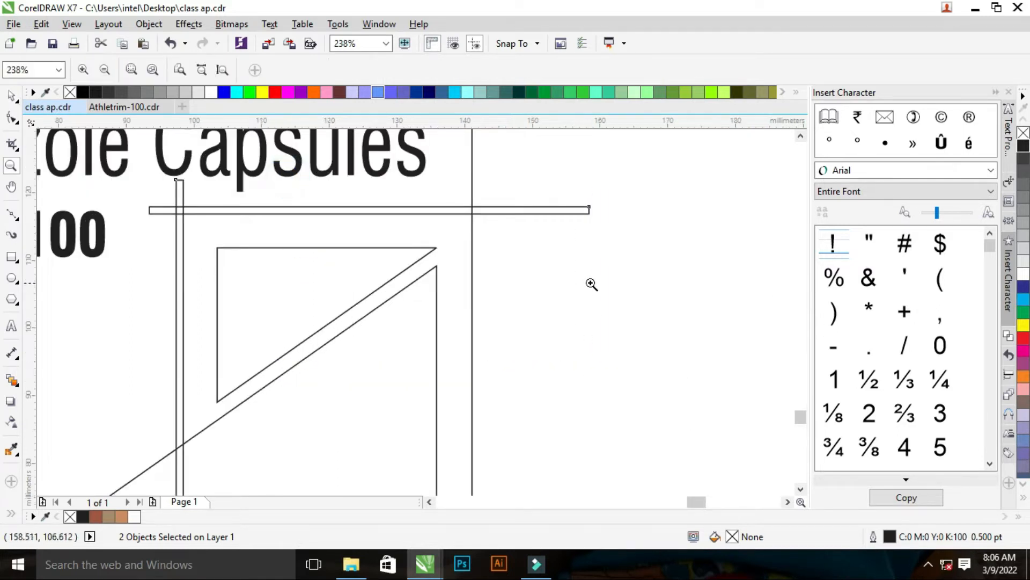
{"action": "key", "text": "space"}
Set the document's nudge distance to 2 mm
{"action": "left_click", "coordinate": [616, 260]}
{"action": "left_click", "coordinate": [473, 69]}
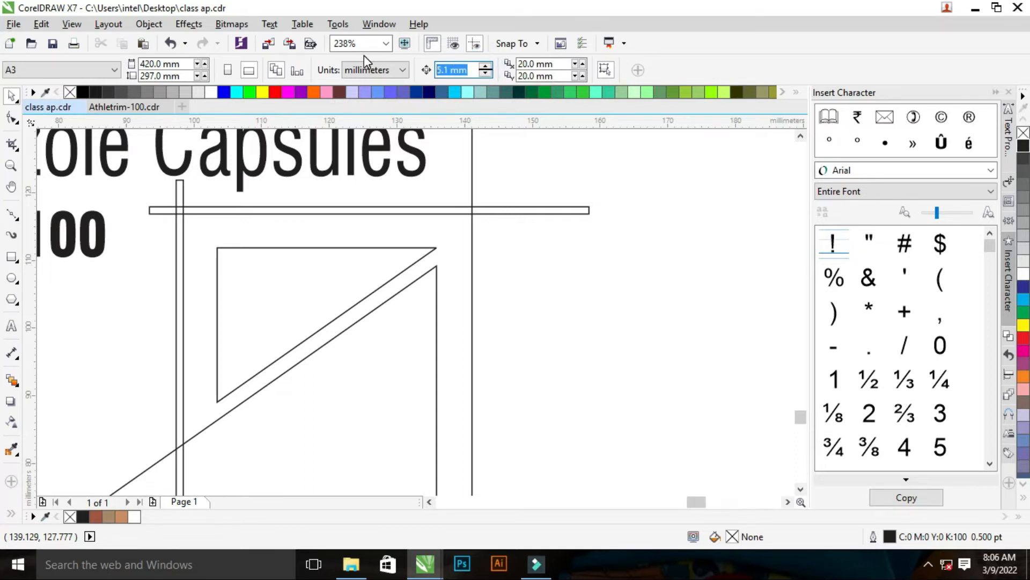
{"action": "type", "text": "2"}
{"action": "key", "text": "Return"}
Move both crossed bars back onto the small triangle's upper-left corner, then nudge them 2 mm up and 2 mm left
{"action": "left_click", "coordinate": [180, 212]}
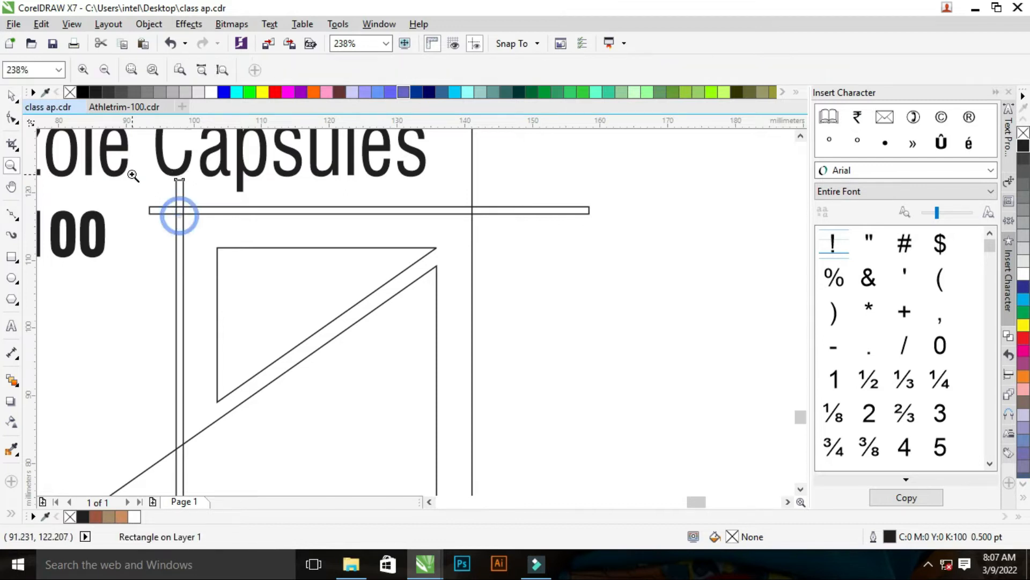
{"action": "scroll", "coordinate": [209, 201], "scroll_direction": "up", "scroll_amount": 2}
{"action": "left_click", "coordinate": [107, 219], "text": "shift"}
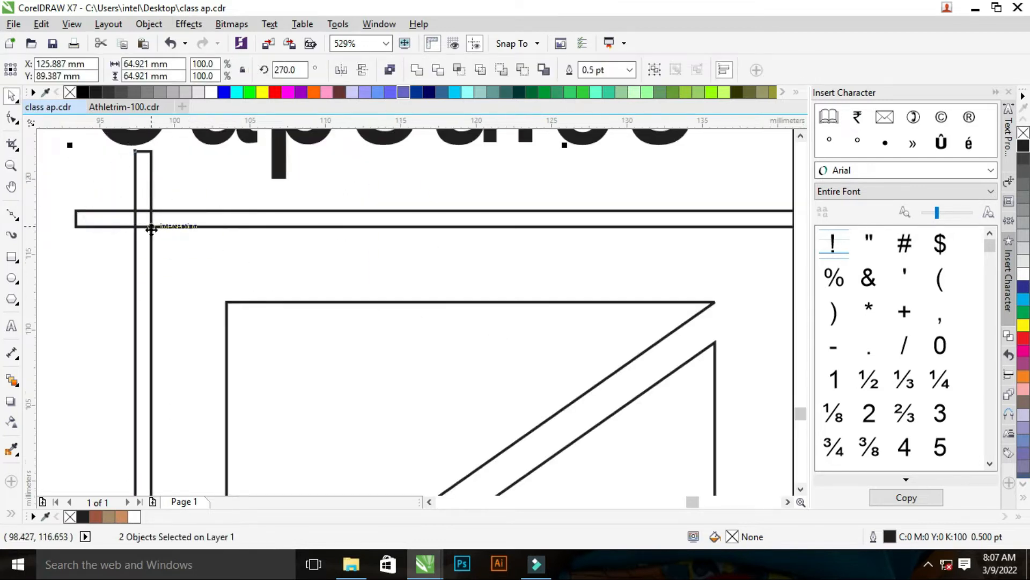
{"action": "left_click_drag", "start_coordinate": [152, 227], "coordinate": [228, 302]}
{"action": "key", "text": "z"}
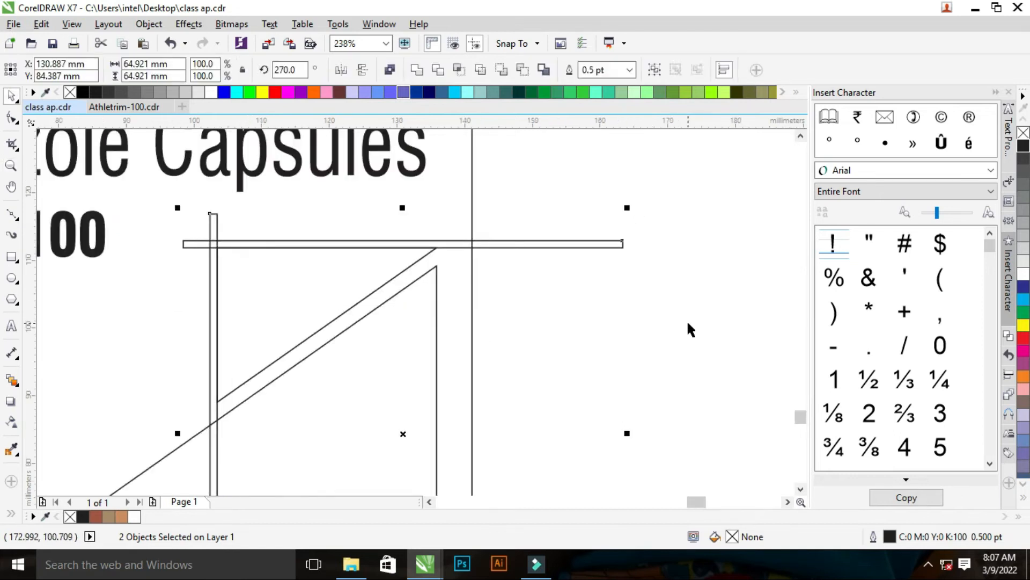
{"action": "key", "text": "Up"}
{"action": "key", "text": "Left"}
{"action": "left_click", "coordinate": [597, 288]}
Examine the overall layout of the front panel with the triangles and crossed bars
{"action": "key", "text": "F3"}
{"action": "key", "text": "F3"}
{"action": "key", "text": "F2"}
{"action": "left_click_drag", "start_coordinate": [253, 223], "coordinate": [687, 389]}
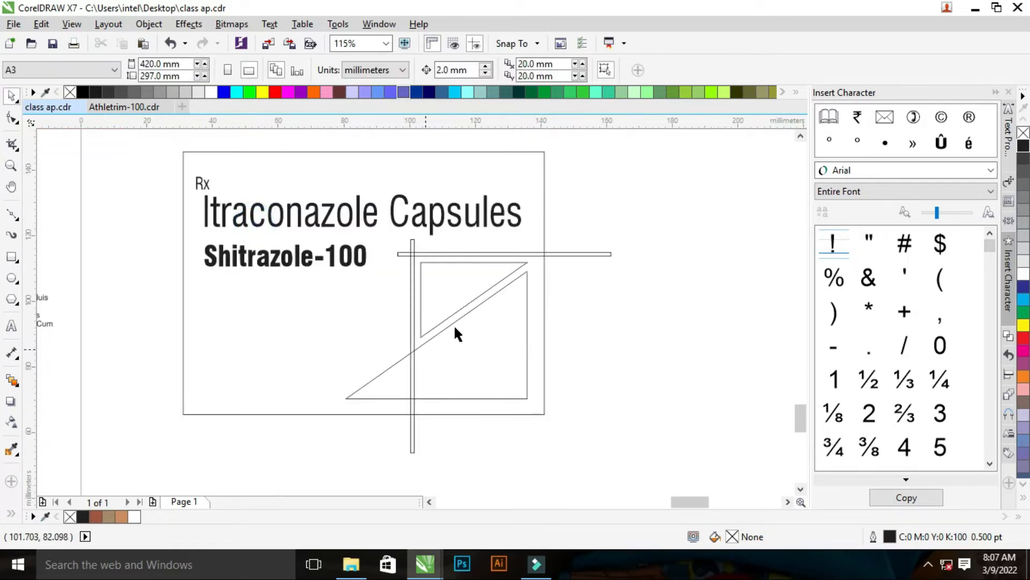
{"action": "key", "text": "F3"}
{"action": "key", "text": "F2"}
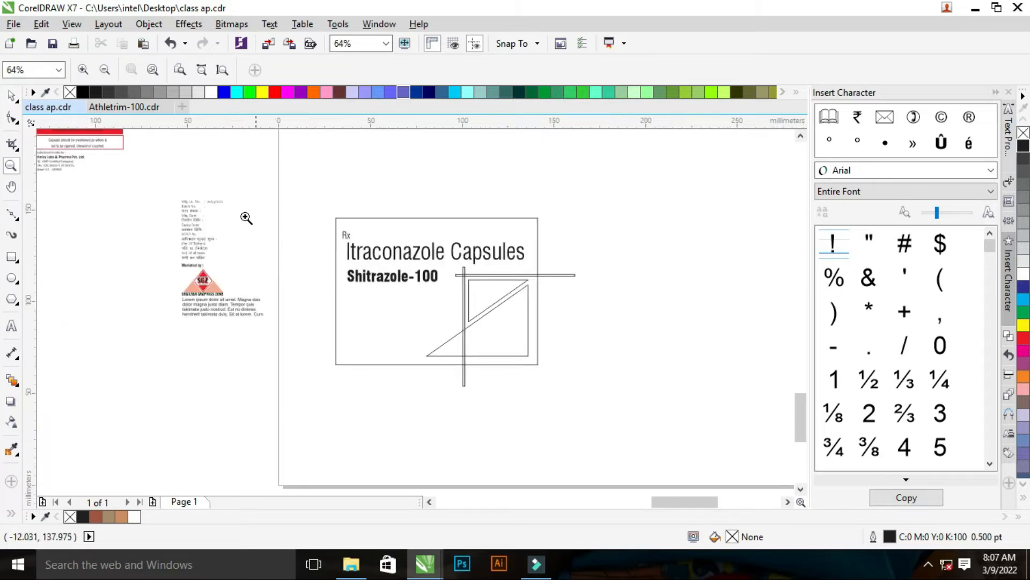
{"action": "left_click_drag", "start_coordinate": [234, 202], "coordinate": [660, 398]}
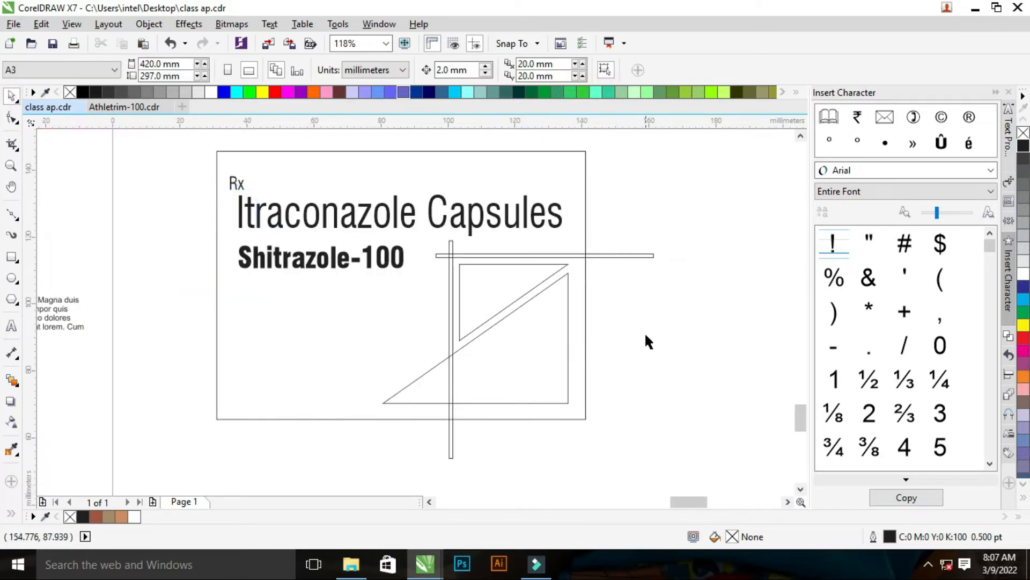
{"action": "left_click", "coordinate": [621, 316]}
Draw a rectangle about 37.5 × 6.3 mm above the word "Capsules", with its right edge in line with the triangles
{"action": "key", "text": "F2"}
{"action": "left_click_drag", "start_coordinate": [367, 149], "coordinate": [697, 245]}
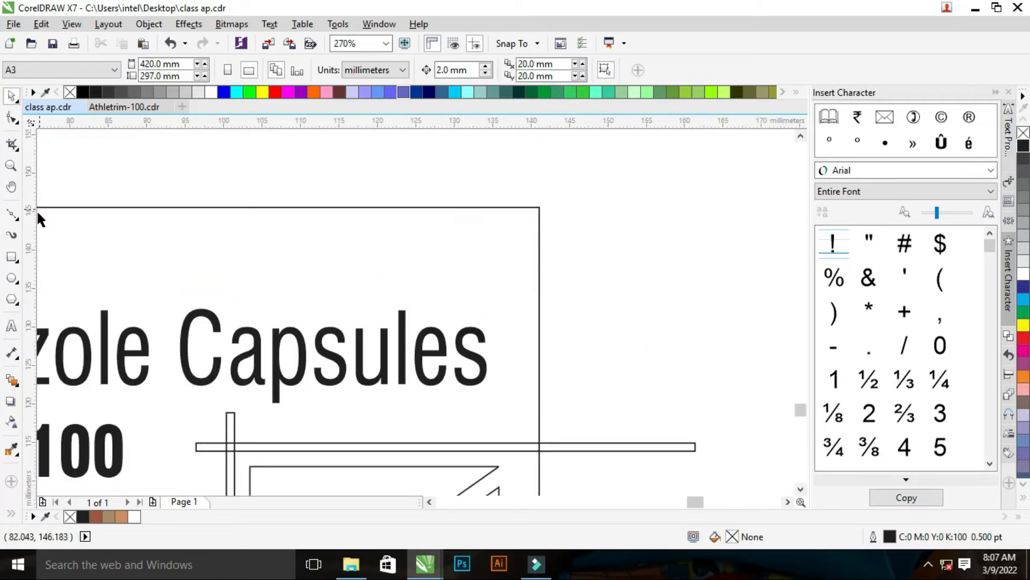
{"action": "left_click", "coordinate": [15, 254]}
{"action": "left_click", "coordinate": [65, 255]}
{"action": "mouse_move", "coordinate": [212, 237]}
{"action": "left_mouse_down"}
{"action": "mouse_move", "coordinate": [321, 273]}
{"action": "mouse_move", "coordinate": [501, 285]}
{"action": "left_mouse_up"}
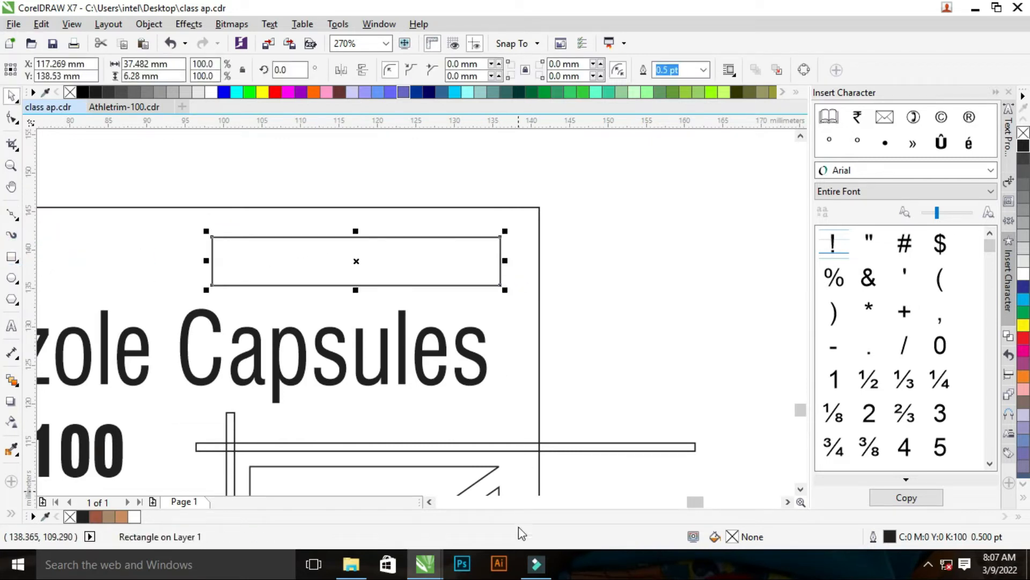
{"action": "left_click", "coordinate": [495, 488], "text": "shift"}
{"action": "left_click", "coordinate": [653, 413]}
Examine the source text blocks beside the page and the front panel's overall layout
{"action": "scroll", "coordinate": [569, 244], "scroll_direction": "down", "scroll_amount": 4}
{"action": "key", "text": "z"}
{"action": "left_click_drag", "start_coordinate": [296, 212], "coordinate": [641, 396]}
{"action": "key", "text": "F3"}
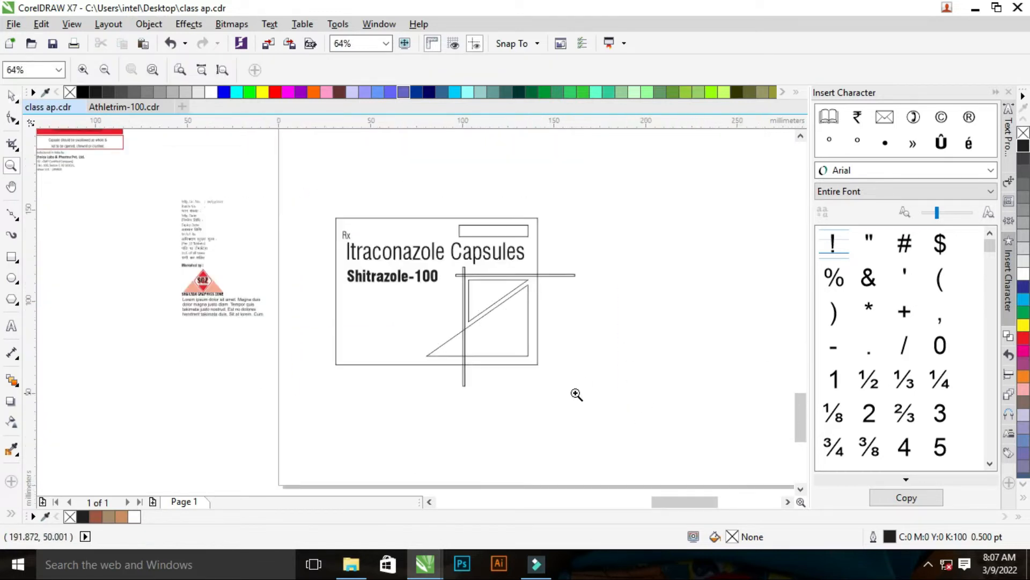
{"action": "right_click", "coordinate": [266, 305]}
{"action": "left_click_drag", "start_coordinate": [210, 224], "coordinate": [359, 272]}
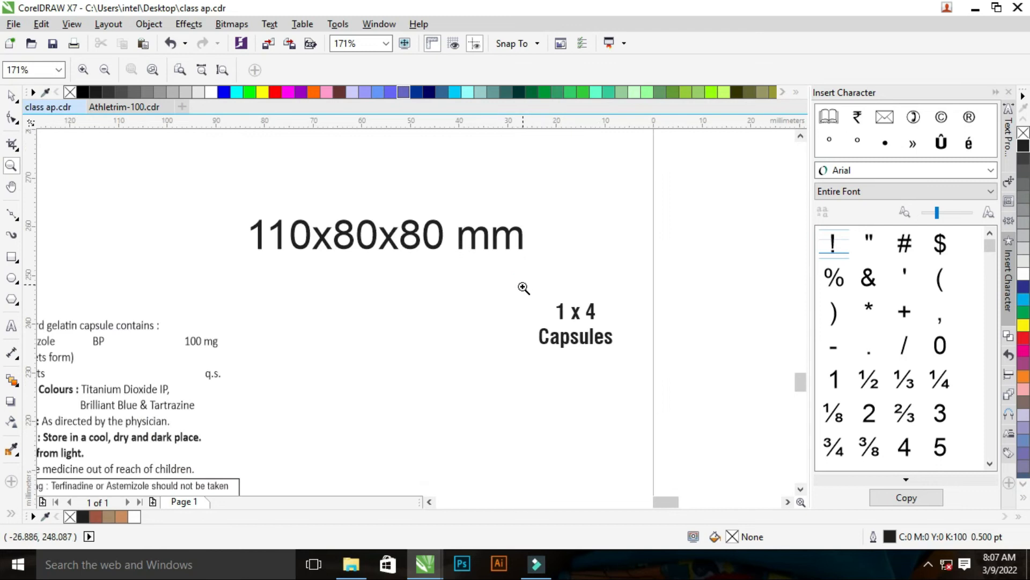
{"action": "left_click_drag", "start_coordinate": [522, 285], "coordinate": [647, 363]}
{"action": "right_click", "coordinate": [516, 379]}
{"action": "right_click", "coordinate": [496, 272]}
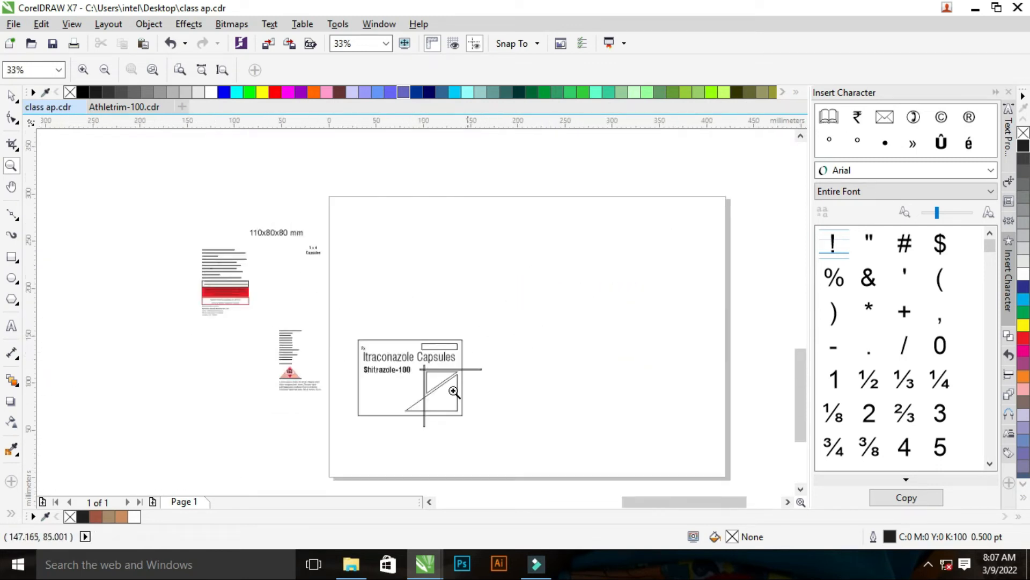
{"action": "left_click_drag", "start_coordinate": [329, 320], "coordinate": [547, 440]}
{"action": "right_click", "coordinate": [386, 356]}
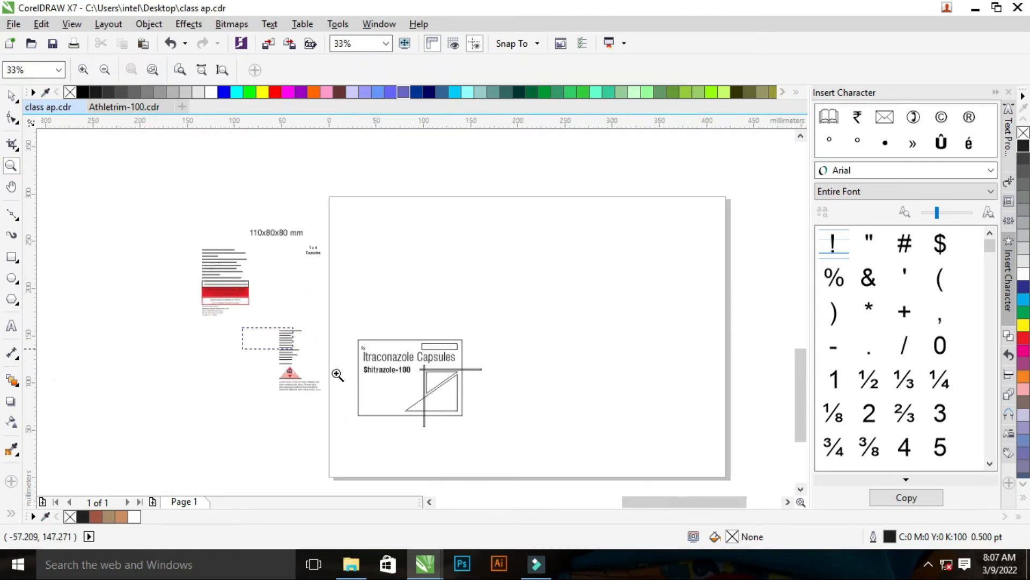
{"action": "left_click_drag", "start_coordinate": [246, 351], "coordinate": [593, 417]}
{"action": "left_click_drag", "start_coordinate": [221, 188], "coordinate": [548, 389]}
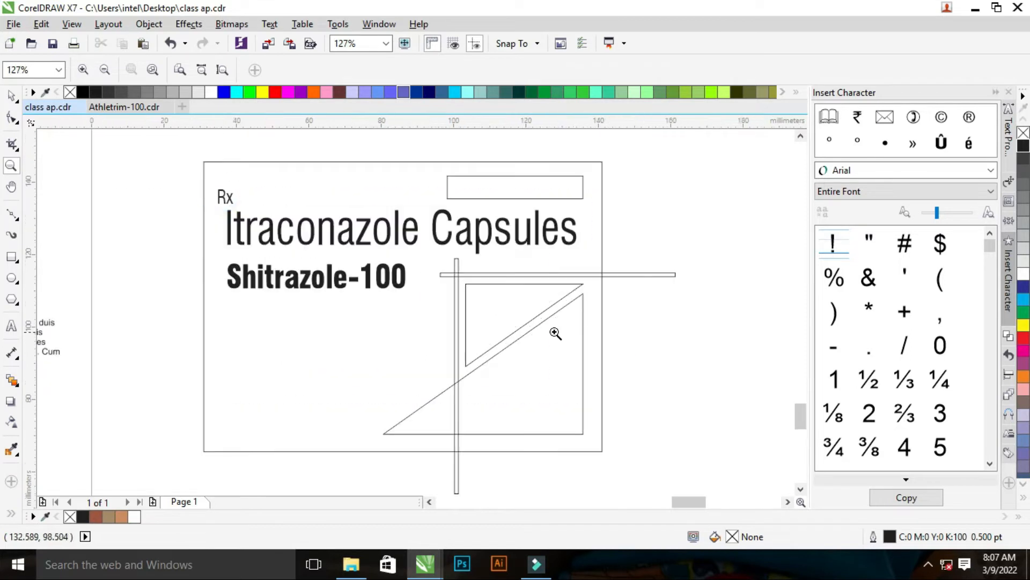
Shorten the horizontal bar to about 44.6 mm so that its right end meets the panel's right edge
{"action": "key", "text": "space"}
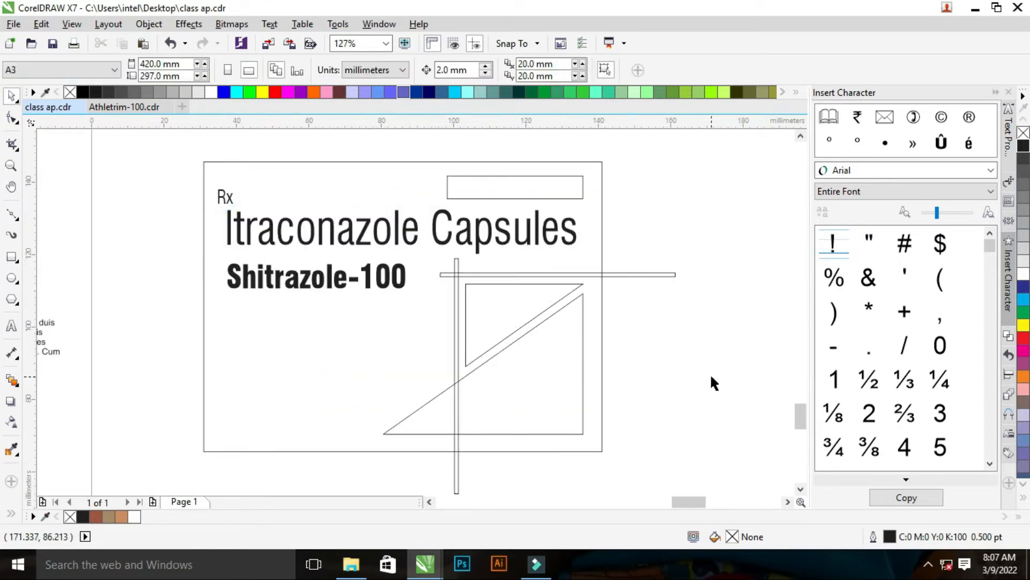
{"action": "left_click", "coordinate": [611, 275]}
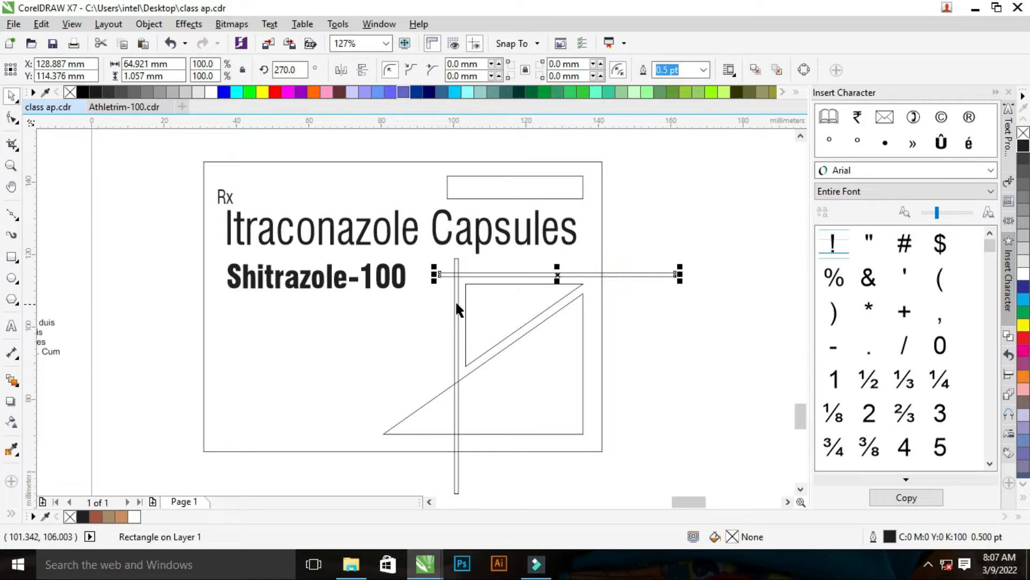
{"action": "left_click", "coordinate": [456, 301], "text": "shift"}
{"action": "left_click", "coordinate": [648, 432]}
{"action": "key", "text": "z"}
{"action": "left_click_drag", "start_coordinate": [601, 242], "coordinate": [685, 320]}
{"action": "key", "text": "space"}
{"action": "left_click", "coordinate": [517, 288]}
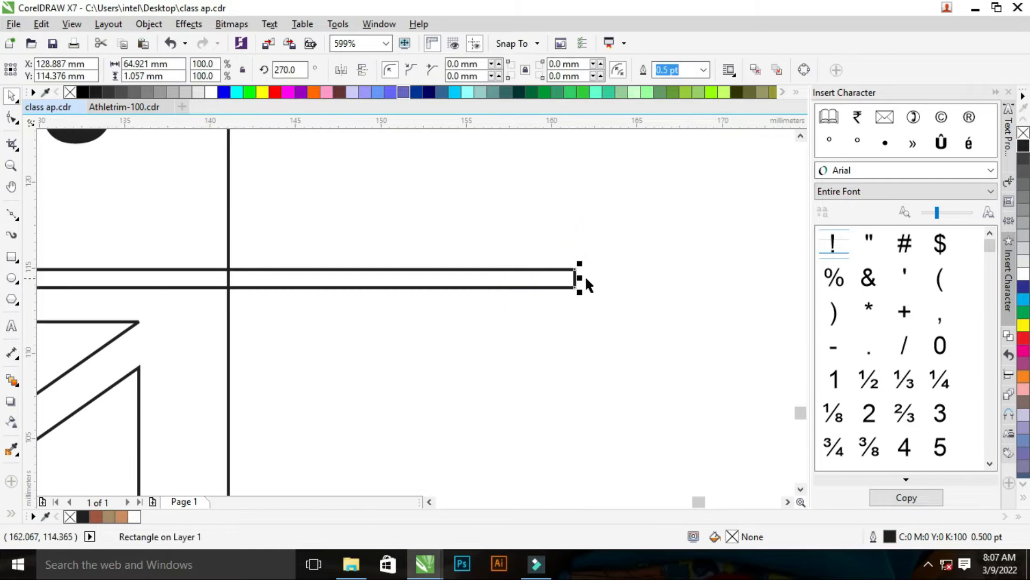
{"action": "left_click_drag", "start_coordinate": [581, 278], "coordinate": [229, 273]}
{"action": "key", "text": "z"}
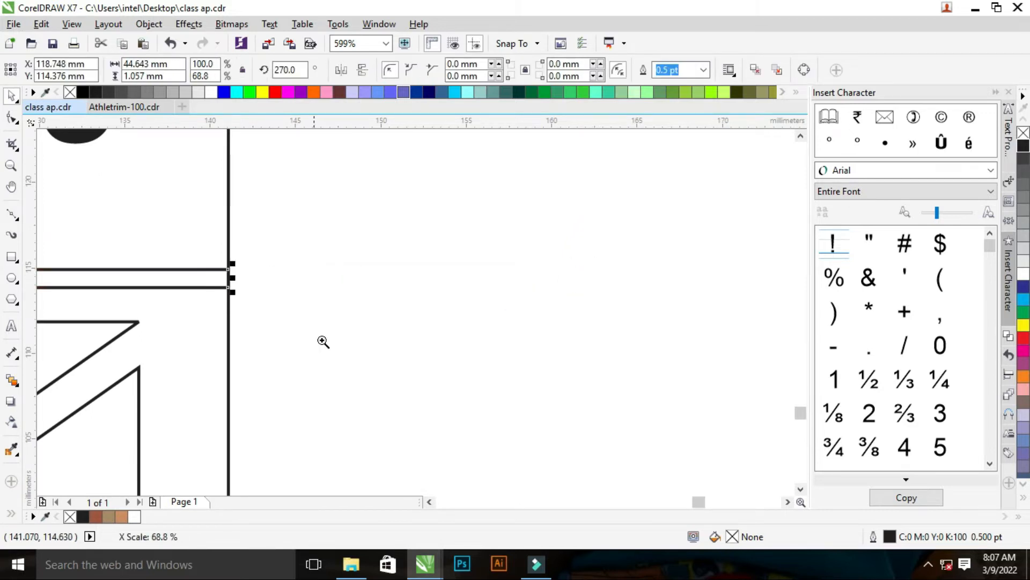
Shorten the vertical bar to about 53.3 mm so that its lower end meets the panel's bottom edge
{"action": "right_click", "coordinate": [322, 341]}
{"action": "key", "text": "z"}
{"action": "left_click_drag", "start_coordinate": [384, 423], "coordinate": [558, 533]}
{"action": "key", "text": "space"}
{"action": "left_click", "coordinate": [367, 361]}
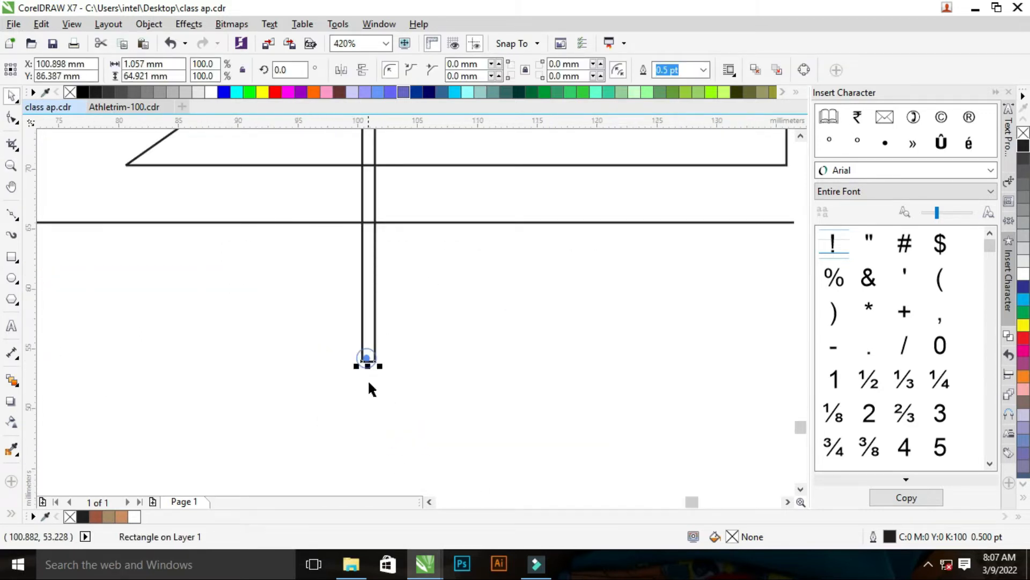
{"action": "left_click_drag", "start_coordinate": [367, 362], "coordinate": [716, 454]}
{"action": "key", "text": "z"}
{"action": "right_click", "coordinate": [403, 235]}
{"action": "key", "text": "space"}
Examine the carton's source text and logo beside the page against the panel with its trimmed bars
{"action": "key", "text": "z"}
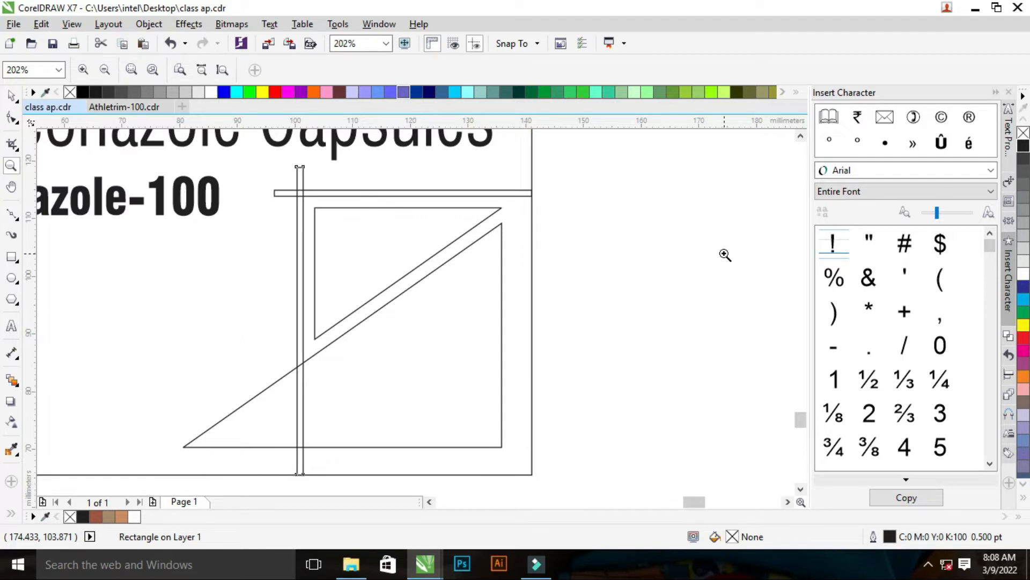
{"action": "right_click", "coordinate": [432, 304]}
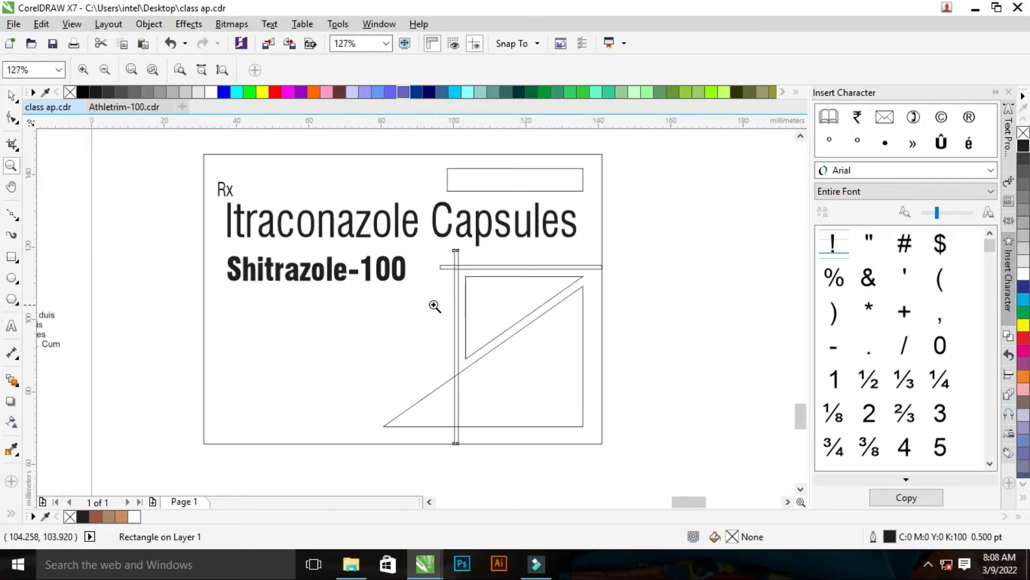
{"action": "right_click", "coordinate": [428, 280]}
{"action": "left_click_drag", "start_coordinate": [90, 161], "coordinate": [267, 322]}
{"action": "right_click", "coordinate": [219, 249]}
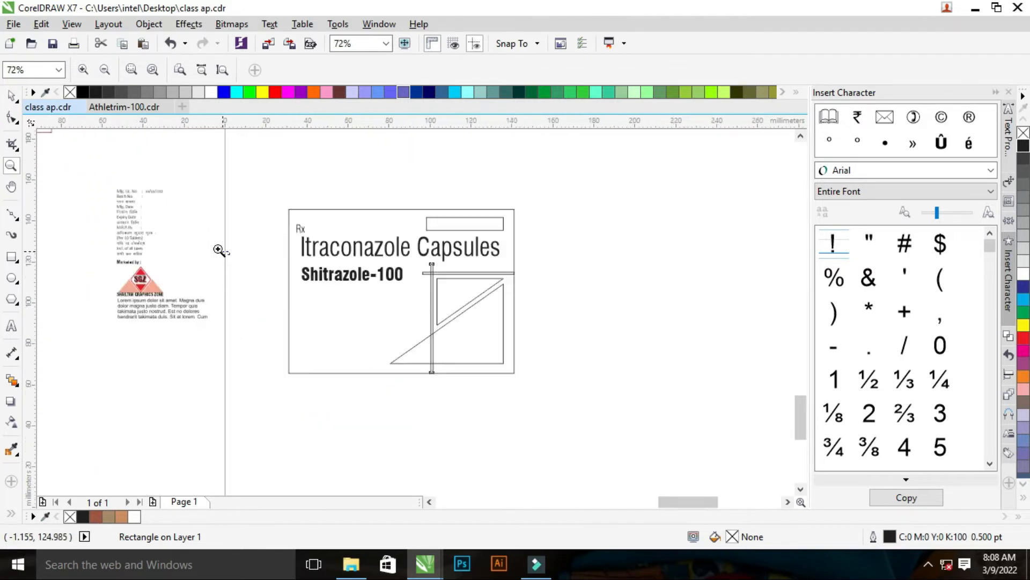
{"action": "right_click", "coordinate": [219, 249]}
{"action": "left_click_drag", "start_coordinate": [168, 223], "coordinate": [443, 344]}
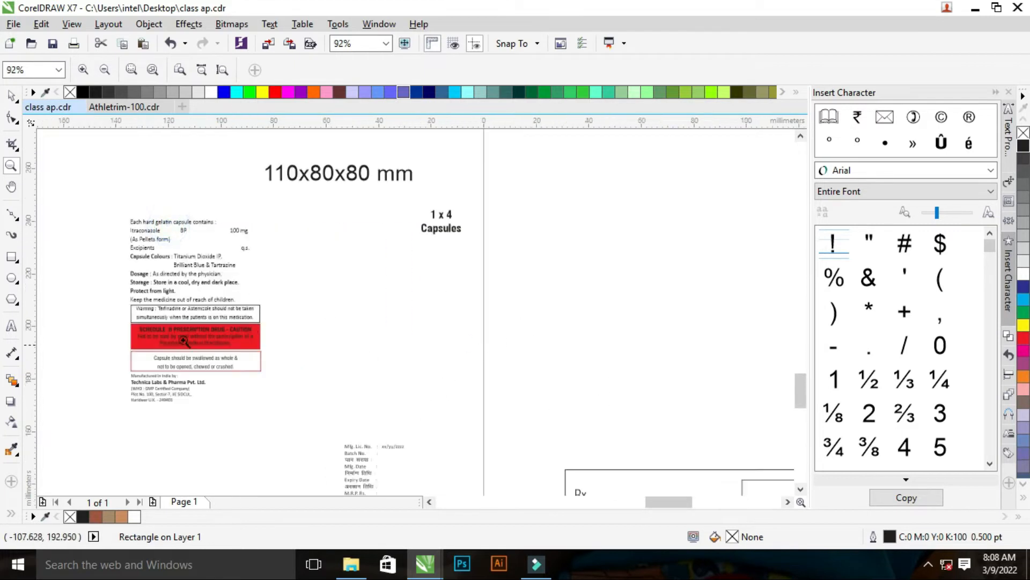
{"action": "right_click", "coordinate": [399, 340]}
{"action": "left_click_drag", "start_coordinate": [291, 332], "coordinate": [533, 432]}
{"action": "left_click_drag", "start_coordinate": [229, 163], "coordinate": [677, 410]}
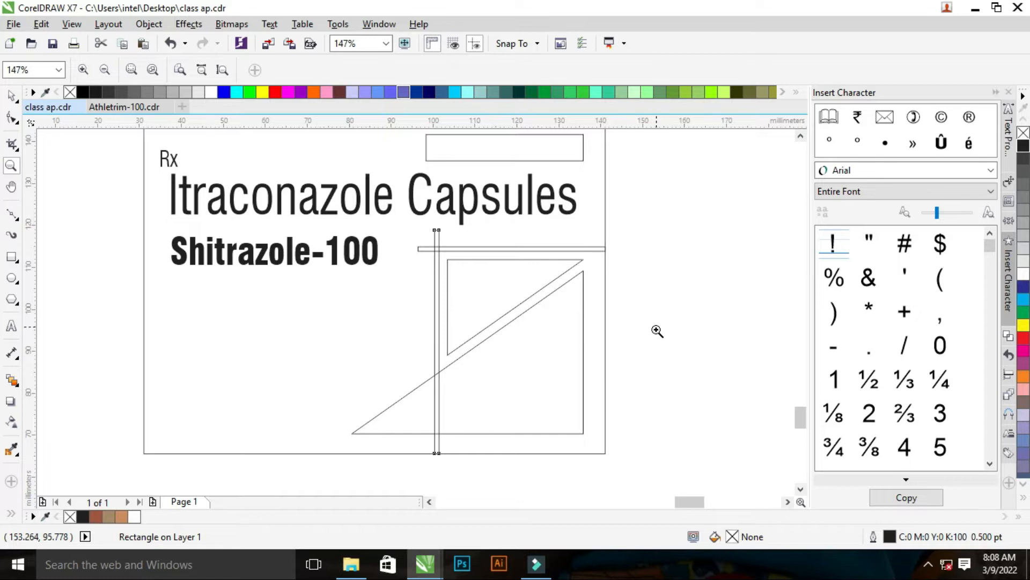
{"action": "right_click", "coordinate": [534, 316]}
Fill the large lower triangle with purple and remove its outline
{"action": "key", "text": "space"}
{"action": "key", "text": "z"}
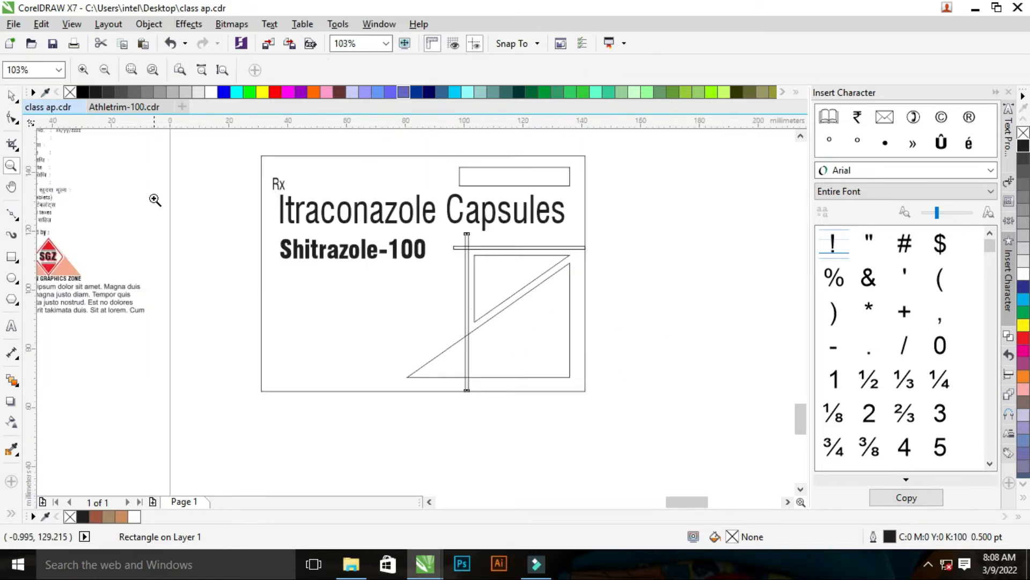
{"action": "left_click_drag", "start_coordinate": [163, 204], "coordinate": [794, 433]}
{"action": "key", "text": "space"}
{"action": "left_click", "coordinate": [490, 338]}
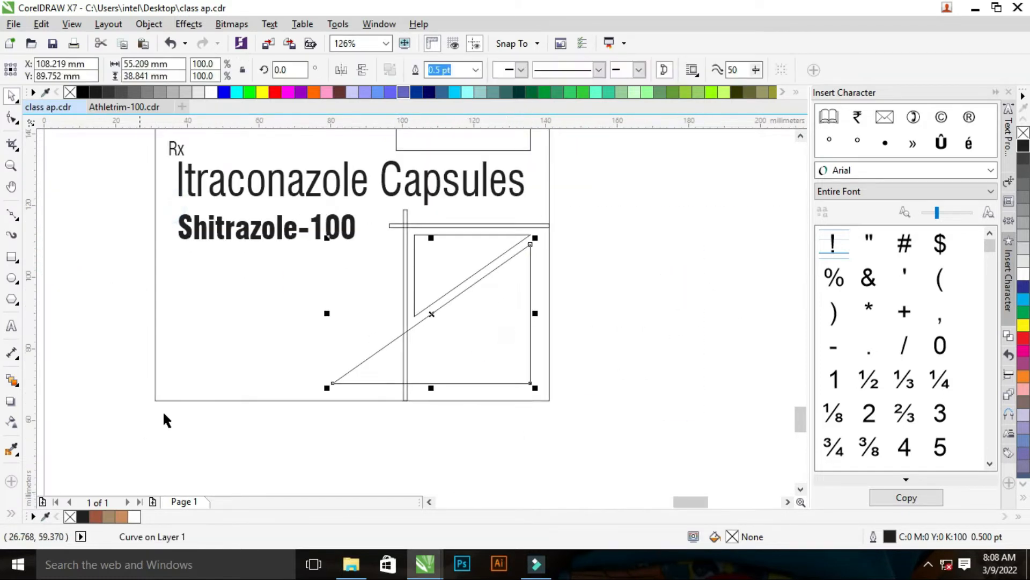
{"action": "left_click", "coordinate": [1023, 363]}
{"action": "right_click", "coordinate": [70, 518]}
{"action": "left_click", "coordinate": [678, 214]}
Fill the small upper triangle with the same purple and remove its outline
{"action": "key", "text": "z"}
{"action": "left_click_drag", "start_coordinate": [324, 175], "coordinate": [684, 375]}
{"action": "key", "text": "space"}
{"action": "left_click", "coordinate": [618, 302]}
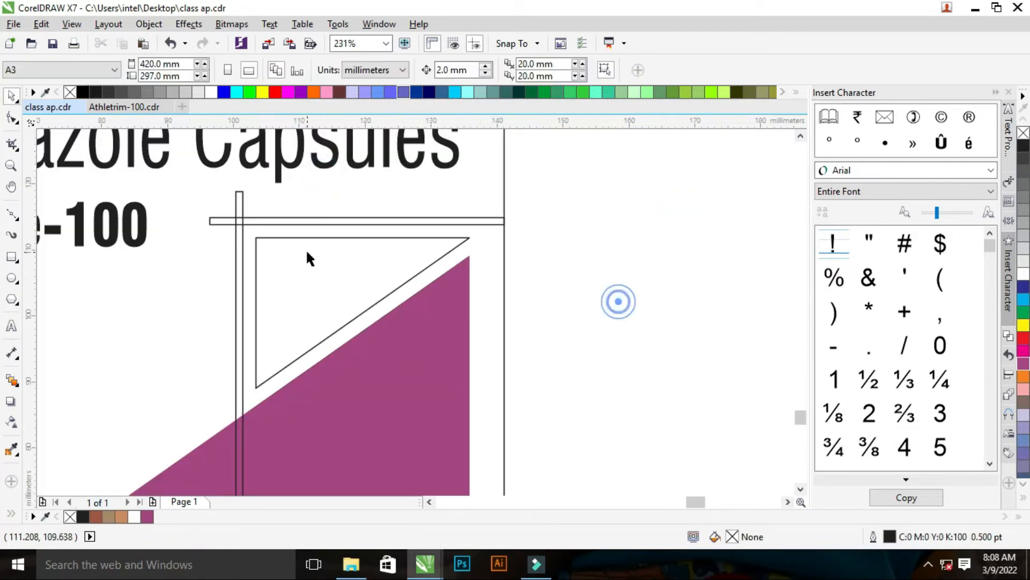
{"action": "left_click", "coordinate": [307, 252]}
{"action": "left_click", "coordinate": [148, 516]}
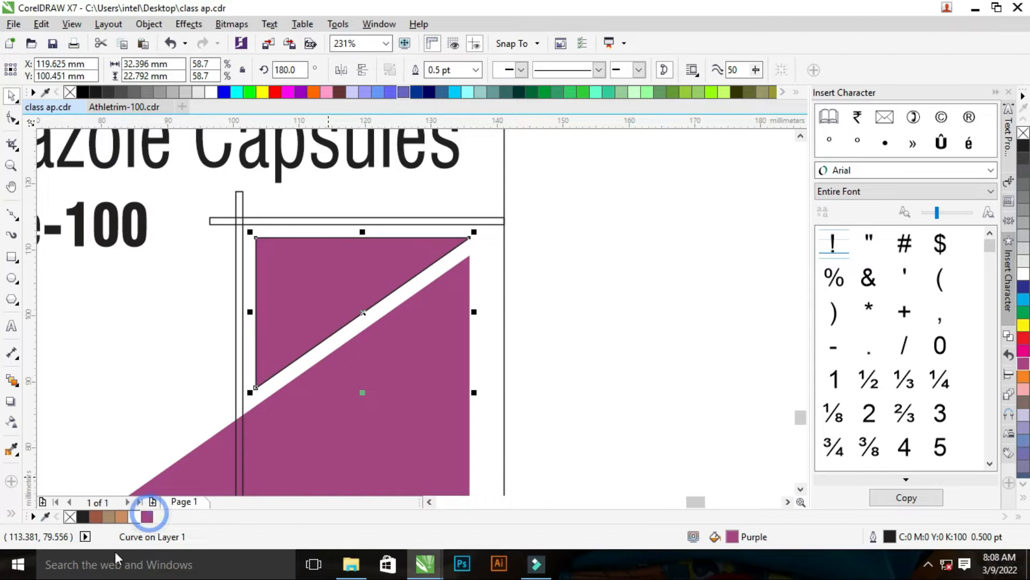
{"action": "right_click", "coordinate": [69, 516]}
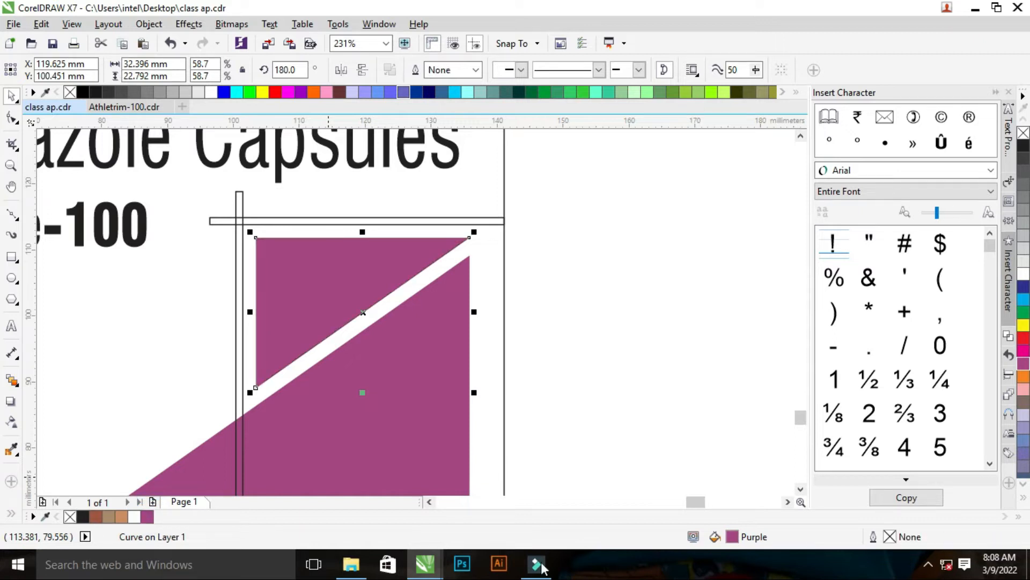
Change the small upper triangle's fill to a lighter pink
{"action": "double_click", "coordinate": [733, 536]}
{"action": "left_click_drag", "start_coordinate": [482, 237], "coordinate": [466, 212]}
{"action": "left_click", "coordinate": [837, 385]}
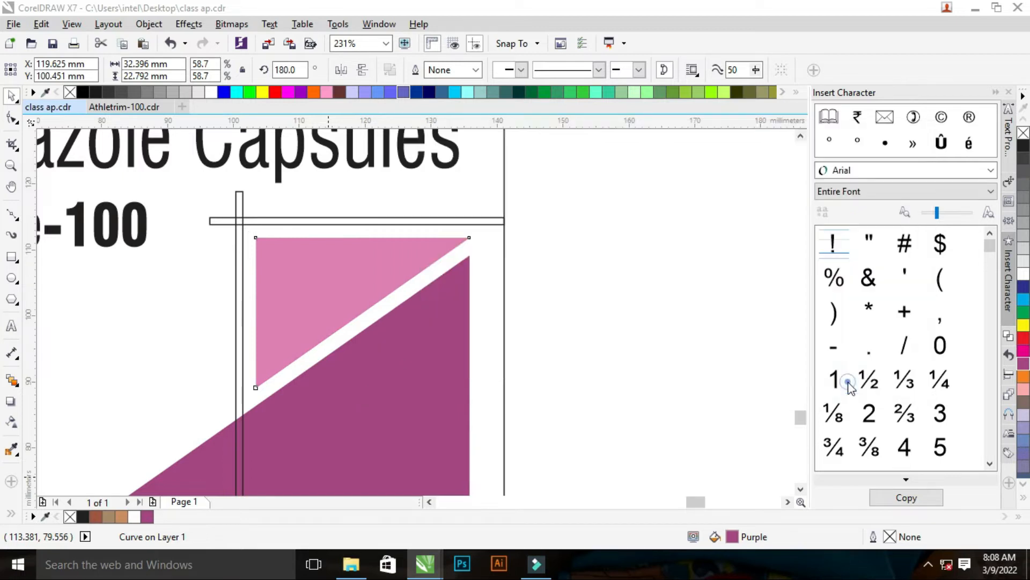
{"action": "left_click", "coordinate": [591, 265]}
Fill both crossed bars with 30% black grey and remove their outlines
{"action": "left_click", "coordinate": [239, 200]}
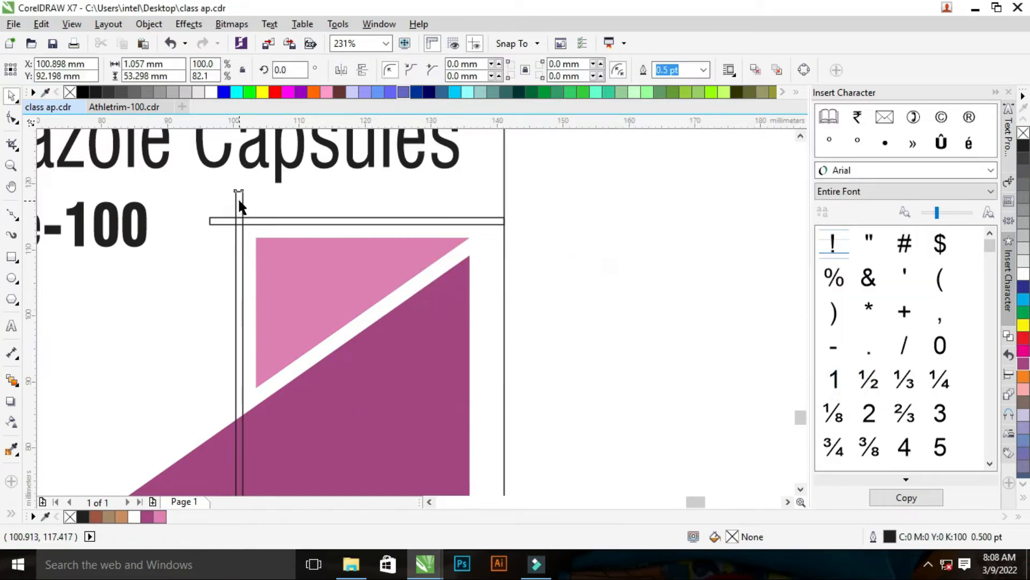
{"action": "left_click", "coordinate": [260, 223], "text": "shift"}
{"action": "left_click", "coordinate": [1024, 235]}
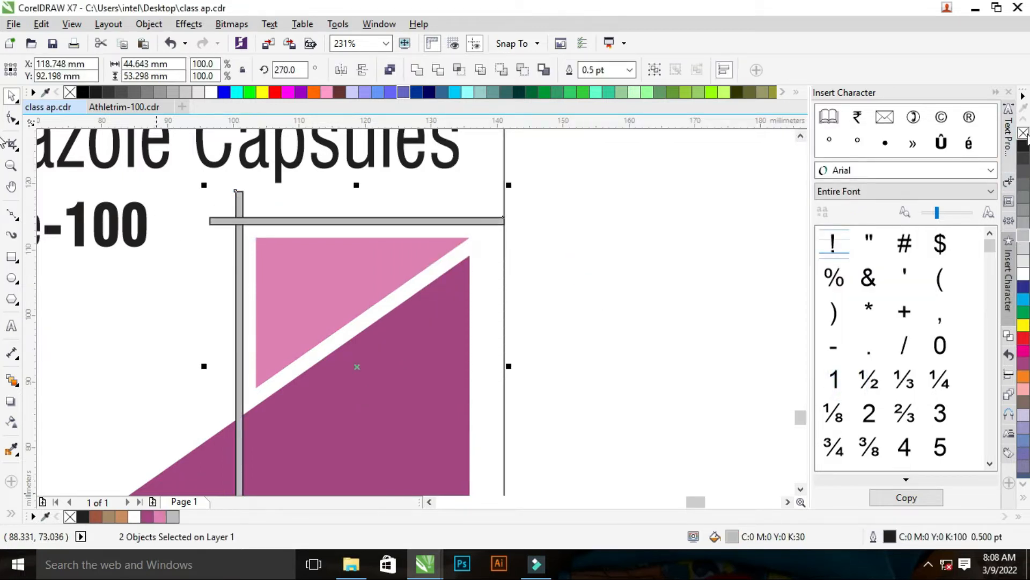
{"action": "right_click", "coordinate": [1023, 133]}
{"action": "left_click", "coordinate": [678, 263]}
{"action": "key", "text": "F3"}
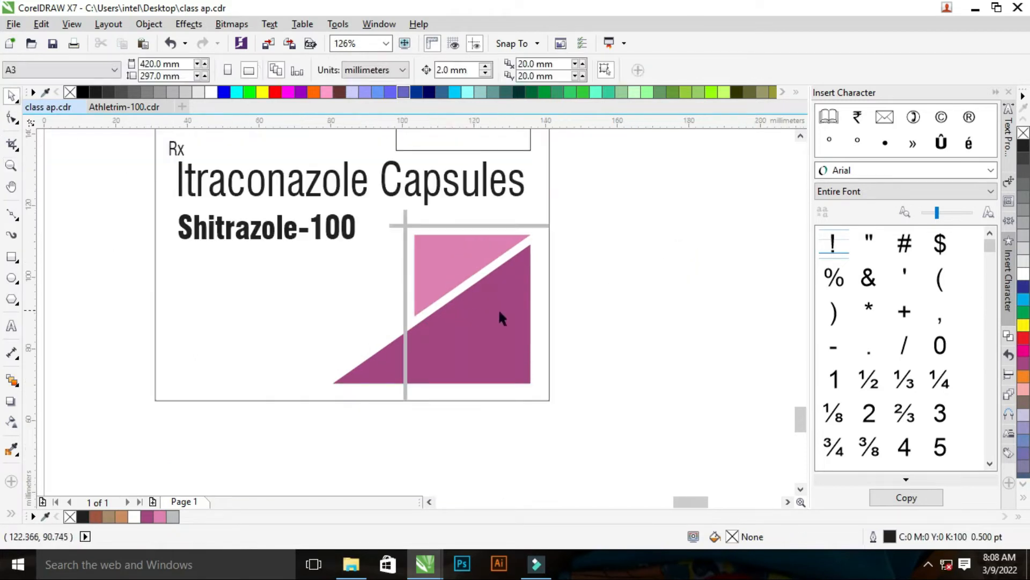
Fill the rectangle above the word "Capsules" with the large triangle's purple and remove its outline
{"action": "key", "text": "F3"}
{"action": "left_click_drag", "start_coordinate": [408, 138], "coordinate": [614, 296]}
{"action": "key", "text": "space"}
{"action": "left_click", "coordinate": [452, 220]}
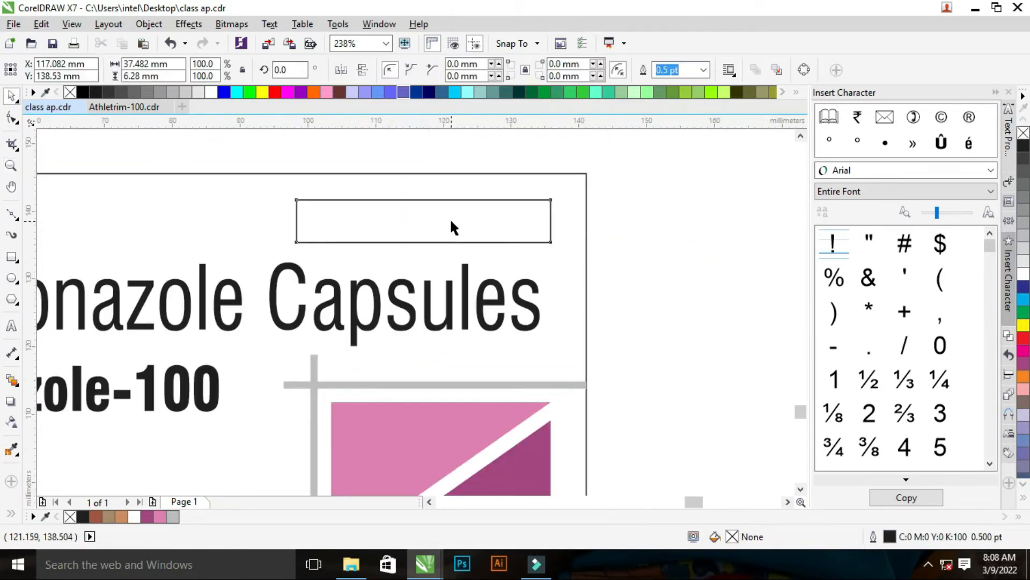
{"action": "left_click", "coordinate": [147, 516]}
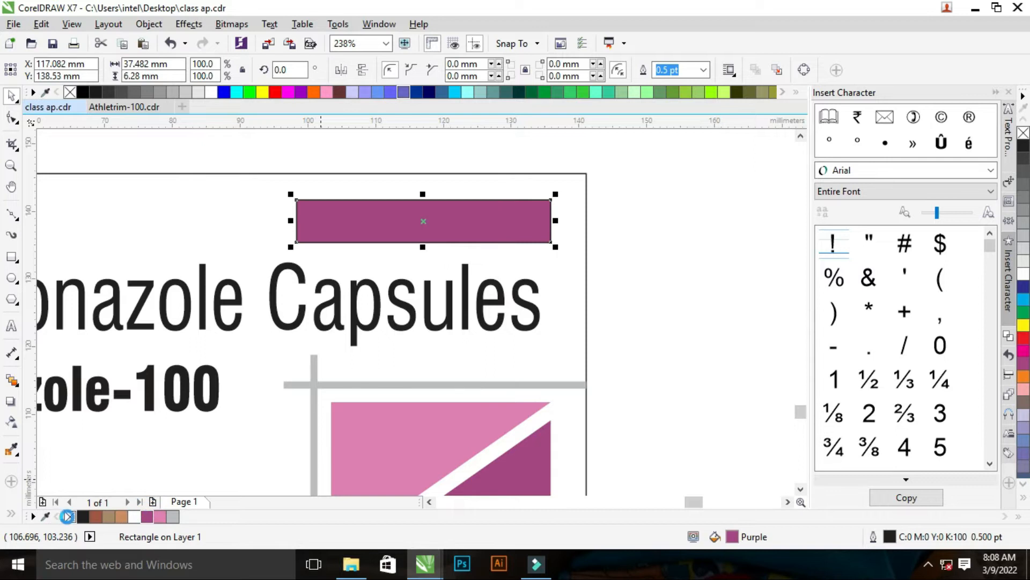
{"action": "right_click", "coordinate": [69, 516]}
{"action": "key", "text": "F3"}
Move the "1 x 4 Capsules" text from beside the page to just outside the panel's upper-right corner
{"action": "key", "text": "F3"}
{"action": "left_click_drag", "start_coordinate": [258, 318], "coordinate": [512, 441]}
{"action": "key", "text": "F3"}
{"action": "left_click_drag", "start_coordinate": [223, 219], "coordinate": [664, 444]}
{"action": "key", "text": "space"}
{"action": "left_click_drag", "start_coordinate": [208, 180], "coordinate": [473, 331]}
{"action": "scroll", "coordinate": [473, 331], "scroll_direction": "up", "scroll_amount": 3}
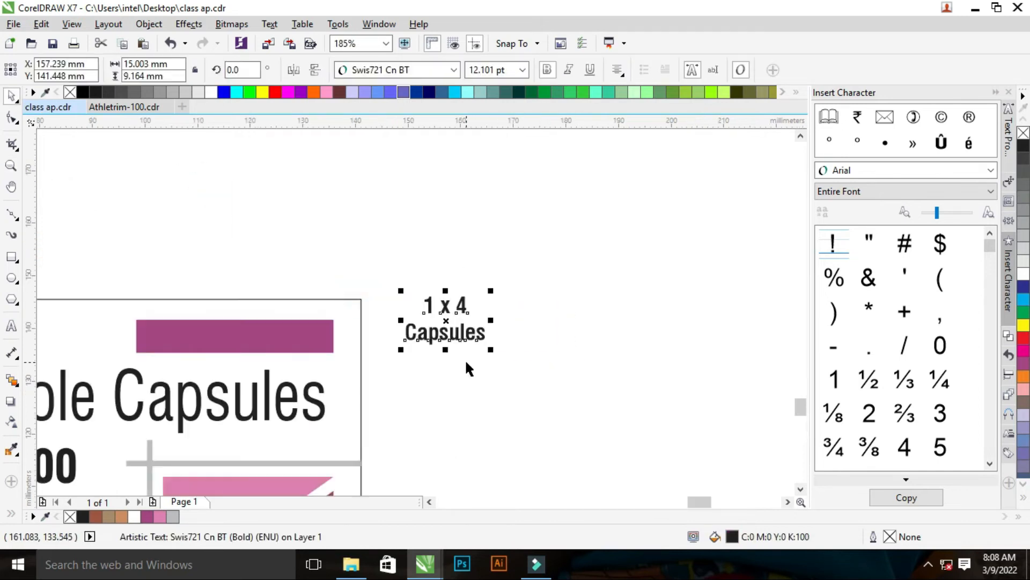
Join the two-line pack text into the single line "1 x 4 Capsules"
{"action": "key", "text": "F8"}
{"action": "left_click", "coordinate": [487, 333]}
{"action": "left_click", "coordinate": [409, 327]}
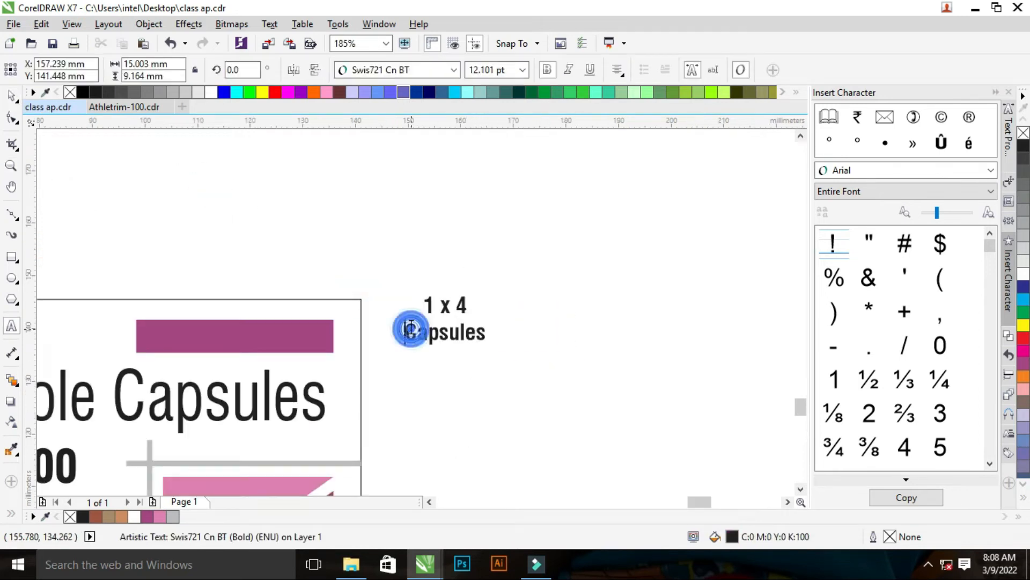
{"action": "key", "text": "BackSpace"}
{"action": "key", "text": "ctrl+space"}
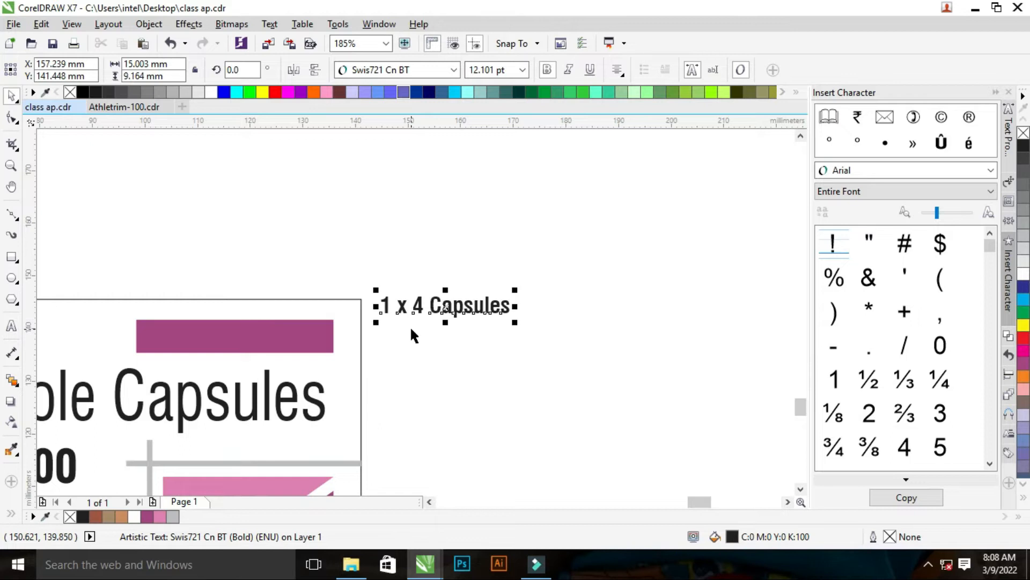
Centre the "1 x 4 Capsules" text horizontally and vertically on the purple rectangle
{"action": "left_click", "coordinate": [275, 338], "text": "shift"}
{"action": "key", "text": "e"}
{"action": "key", "text": "c"}
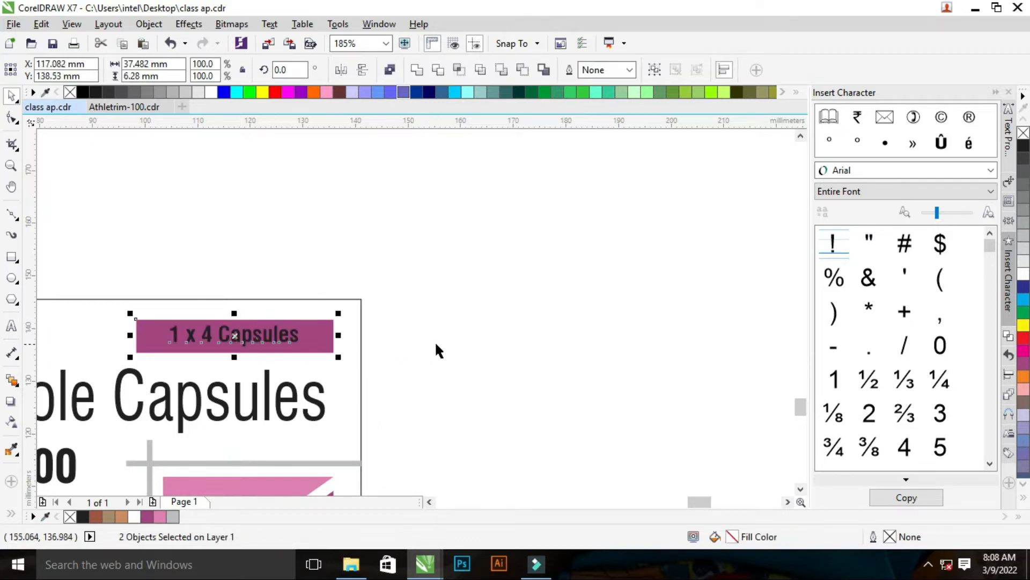
{"action": "left_click", "coordinate": [435, 344]}
{"action": "left_click", "coordinate": [78, 273]}
Colour the "1 x 4 Capsules" text white
{"action": "key", "text": "z"}
{"action": "left_click_drag", "start_coordinate": [106, 278], "coordinate": [423, 417]}
{"action": "key", "text": "space"}
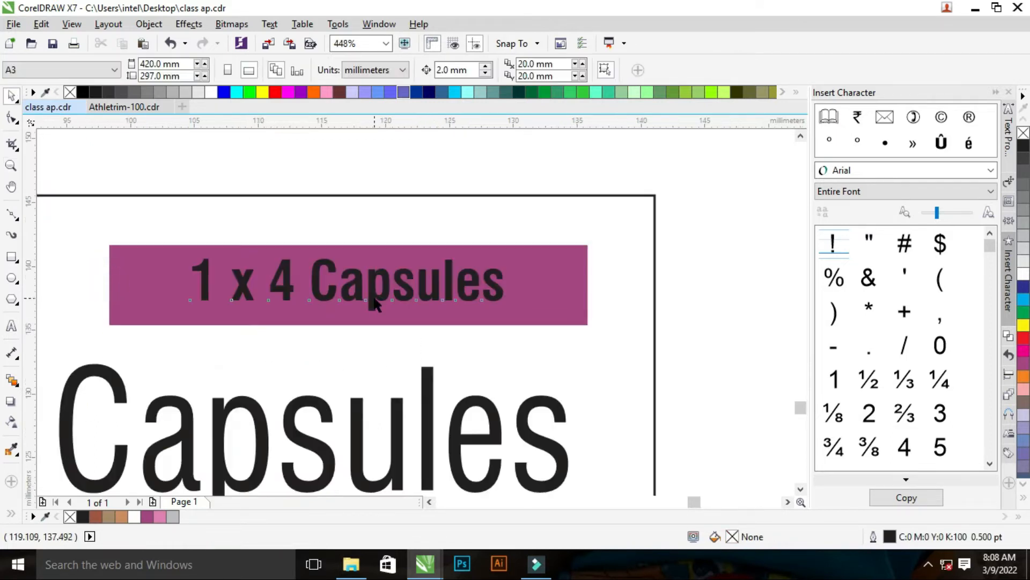
{"action": "left_click", "coordinate": [377, 300]}
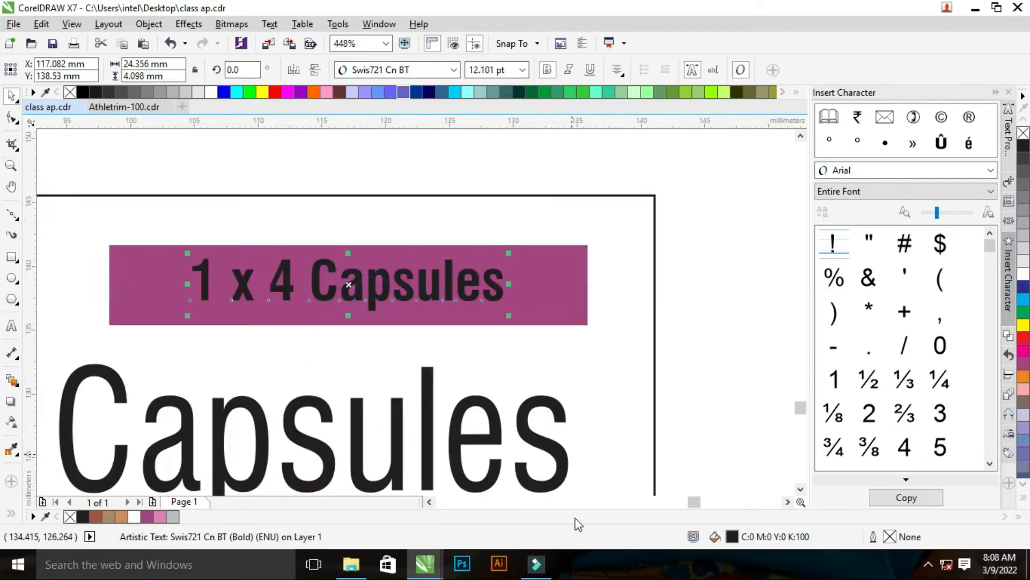
{"action": "left_click", "coordinate": [1022, 273]}
Colour the word "Shitrazole" in "Shitrazole-100" with the large triangle's purple, leaving out "-100"
{"action": "key", "text": "z"}
{"action": "right_click", "coordinate": [270, 318]}
{"action": "right_click", "coordinate": [241, 359]}
{"action": "left_click_drag", "start_coordinate": [205, 306], "coordinate": [587, 513]}
{"action": "key", "text": "space"}
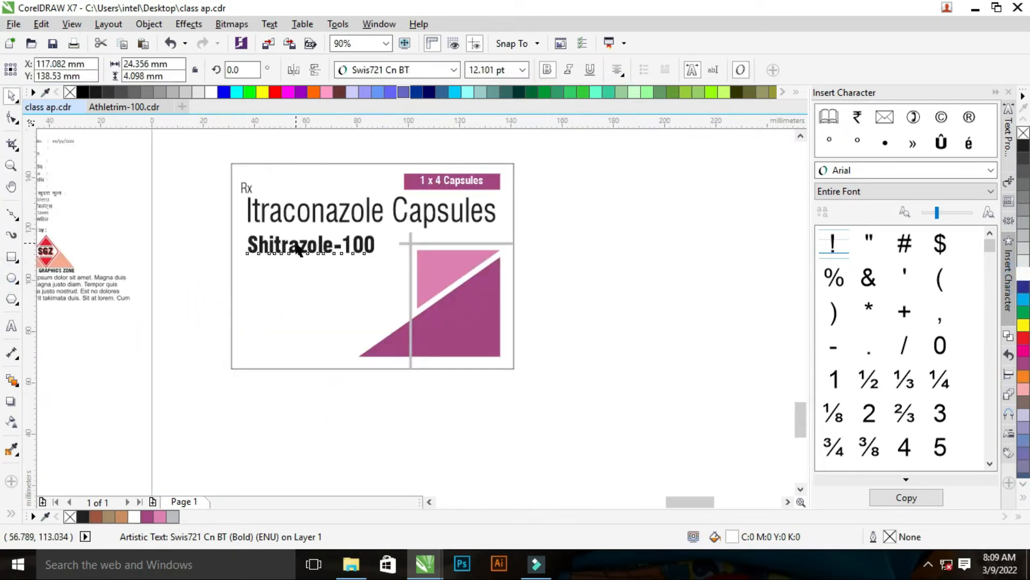
{"action": "left_click", "coordinate": [294, 246]}
{"action": "key", "text": "F8"}
{"action": "left_click_drag", "start_coordinate": [334, 244], "coordinate": [151, 223]}
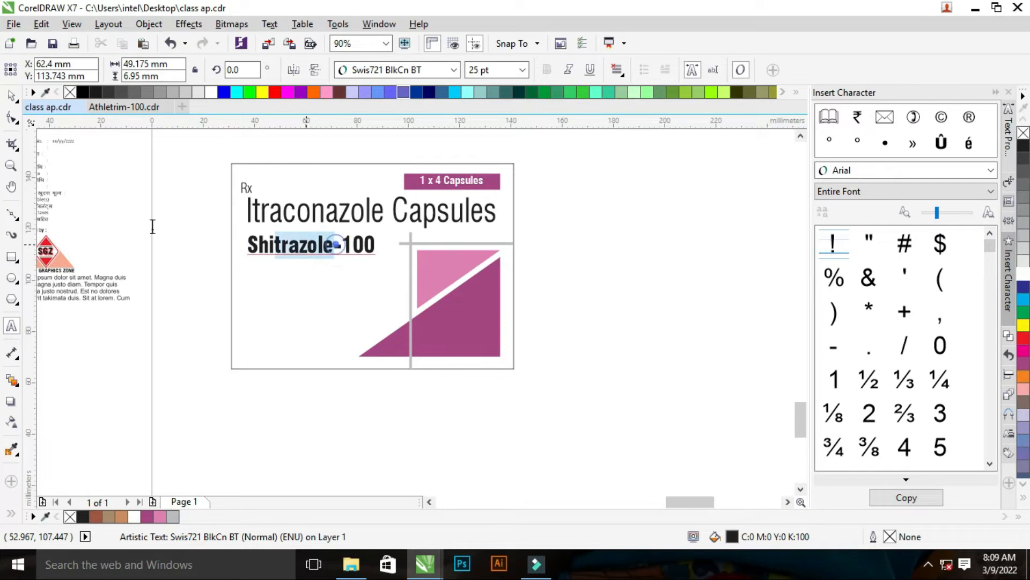
{"action": "left_click", "coordinate": [146, 517]}
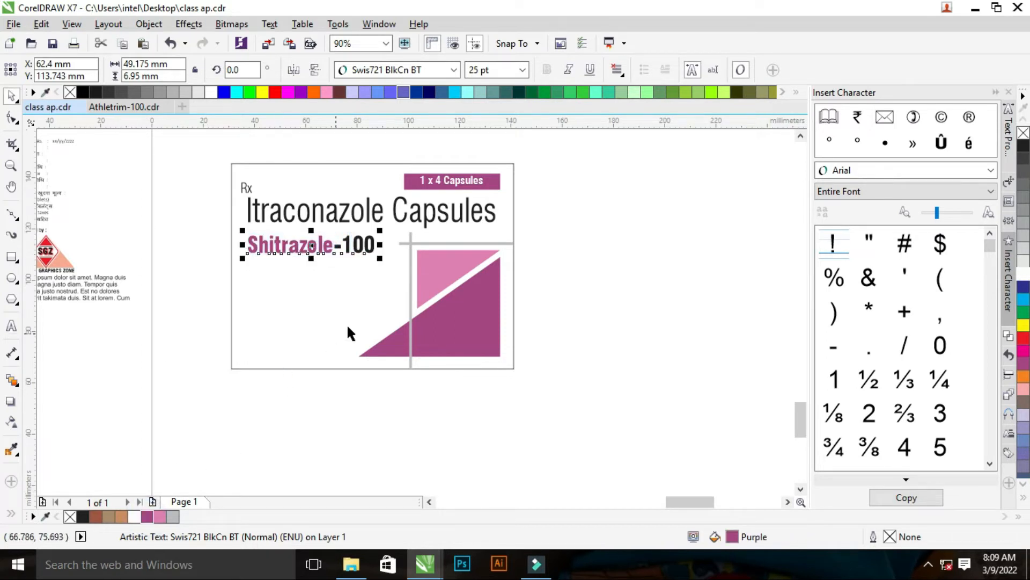
Move the "Shitrazole-100" text straight down to open a gap beneath "Itraconazole Capsules"
{"action": "left_click", "coordinate": [616, 291]}
{"action": "key", "text": "z"}
{"action": "key", "text": "F3"}
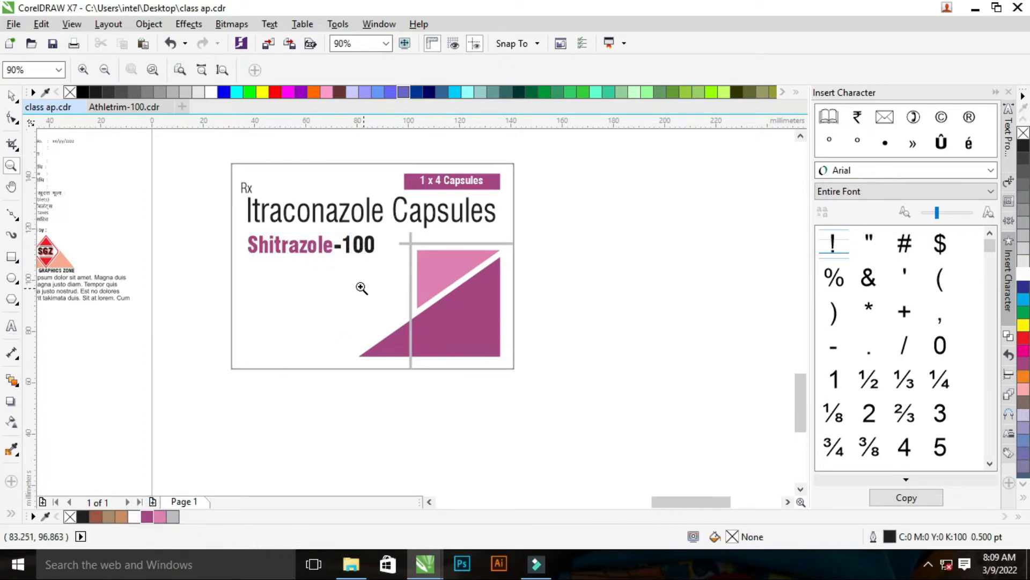
{"action": "left_click", "coordinate": [143, 217]}
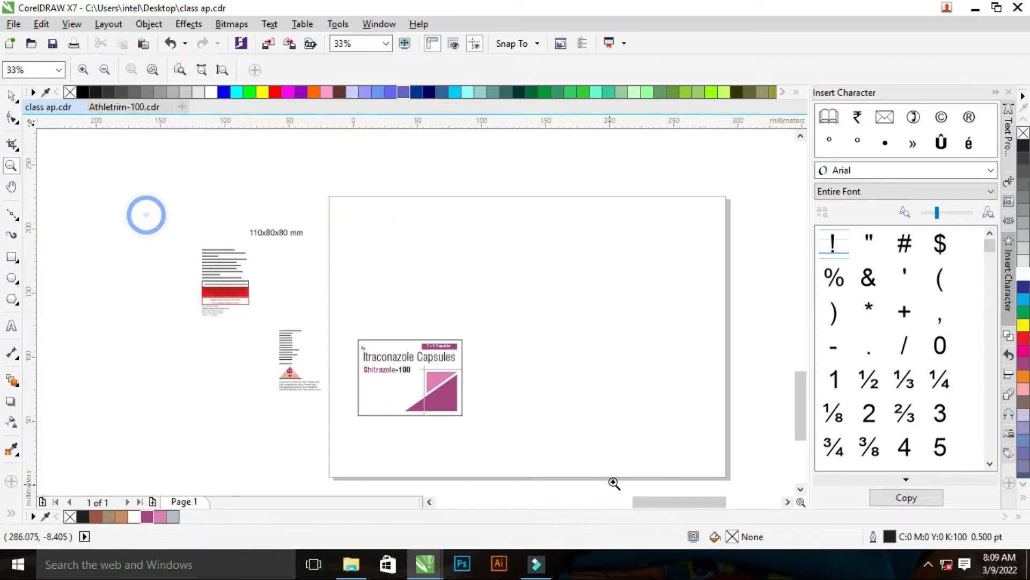
{"action": "left_click_drag", "start_coordinate": [364, 278], "coordinate": [586, 409]}
{"action": "key", "text": "space"}
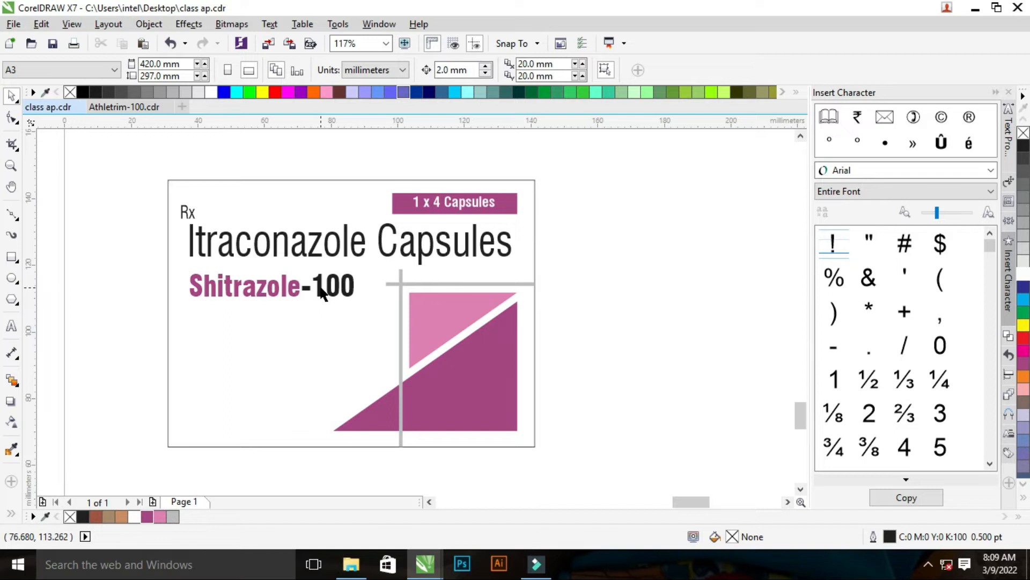
{"action": "left_click_drag", "start_coordinate": [321, 290], "coordinate": [317, 334]}
Break "Itraconazole Capsules" into two lines, with "Capsules" on the second line
{"action": "left_click", "coordinate": [356, 253]}
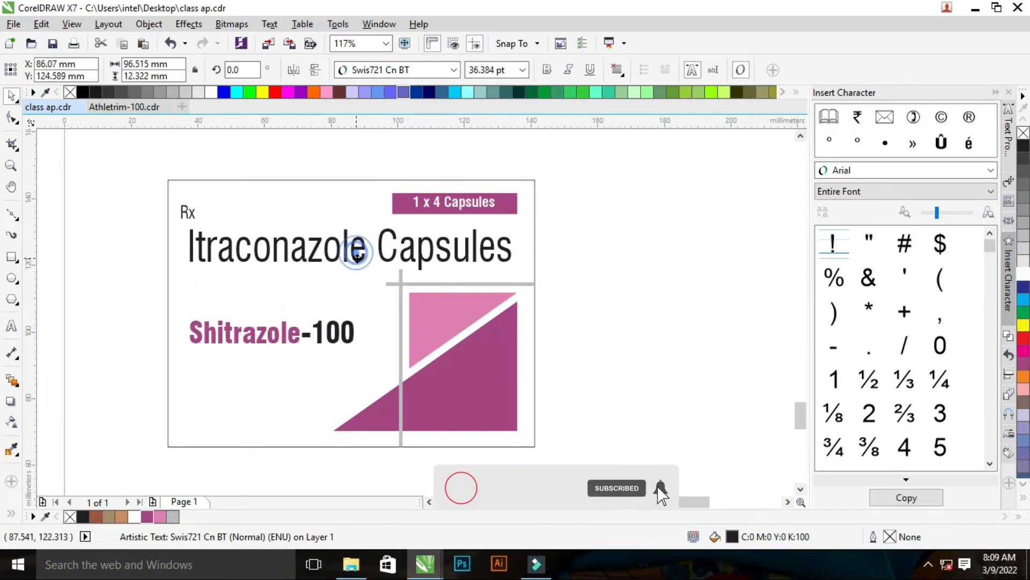
{"action": "key", "text": "F8"}
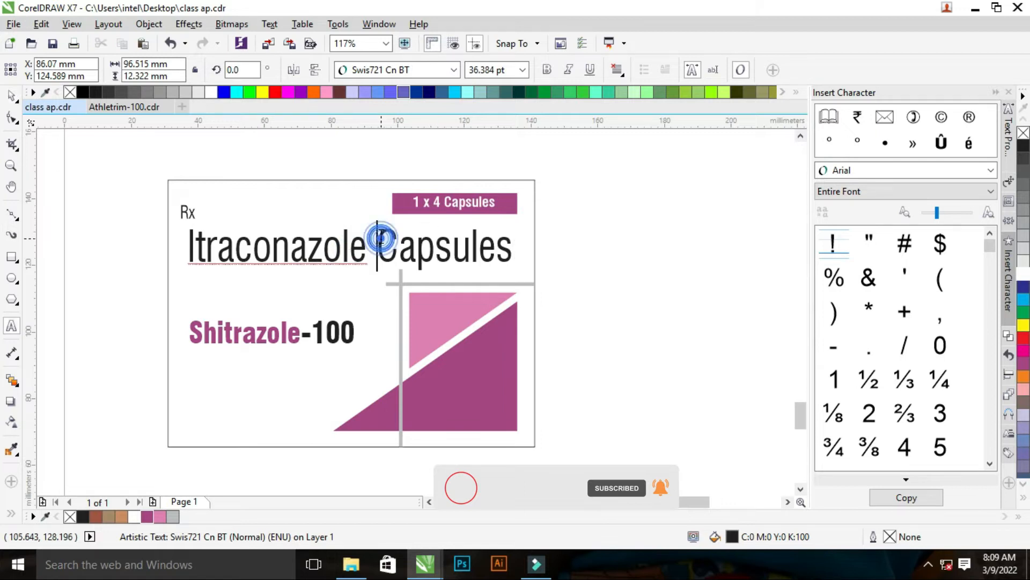
{"action": "key", "text": "BackSpace"}
{"action": "key", "text": "Return"}
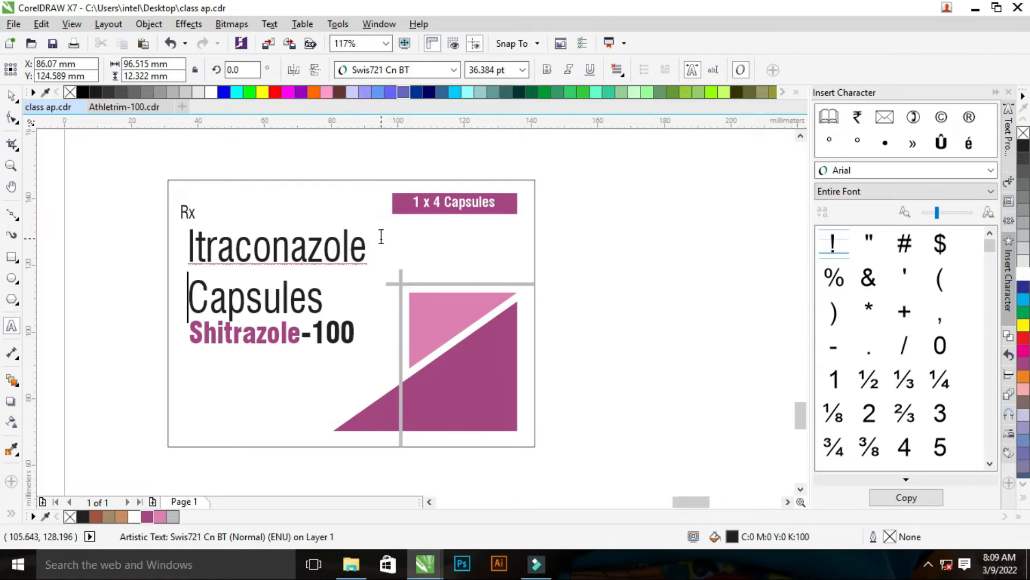
Move "Shitrazole-100" slightly further down so it clears the second line "Capsules"
{"action": "left_click", "coordinate": [319, 343]}
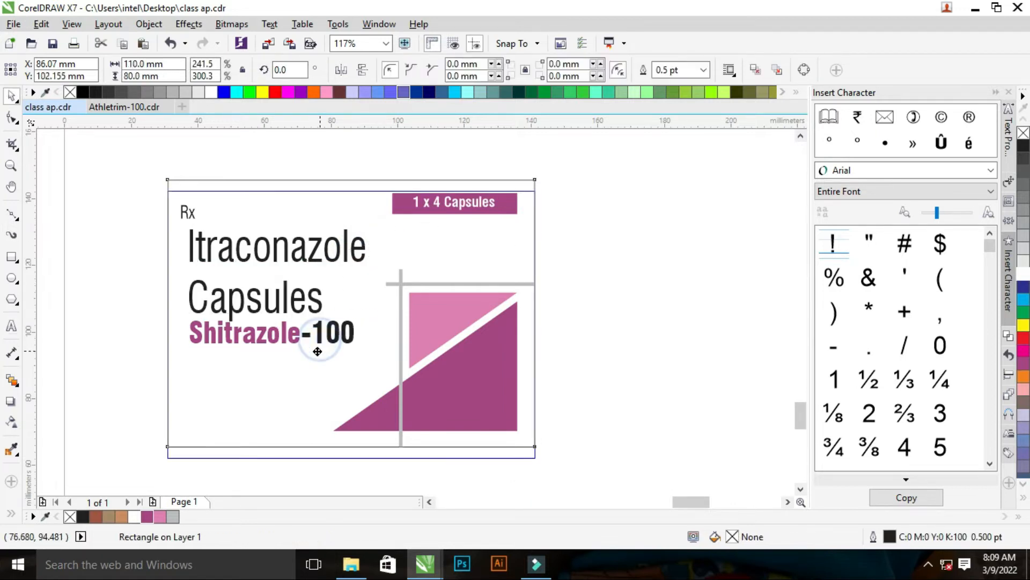
{"action": "left_click_drag", "start_coordinate": [127, 146], "coordinate": [390, 387]}
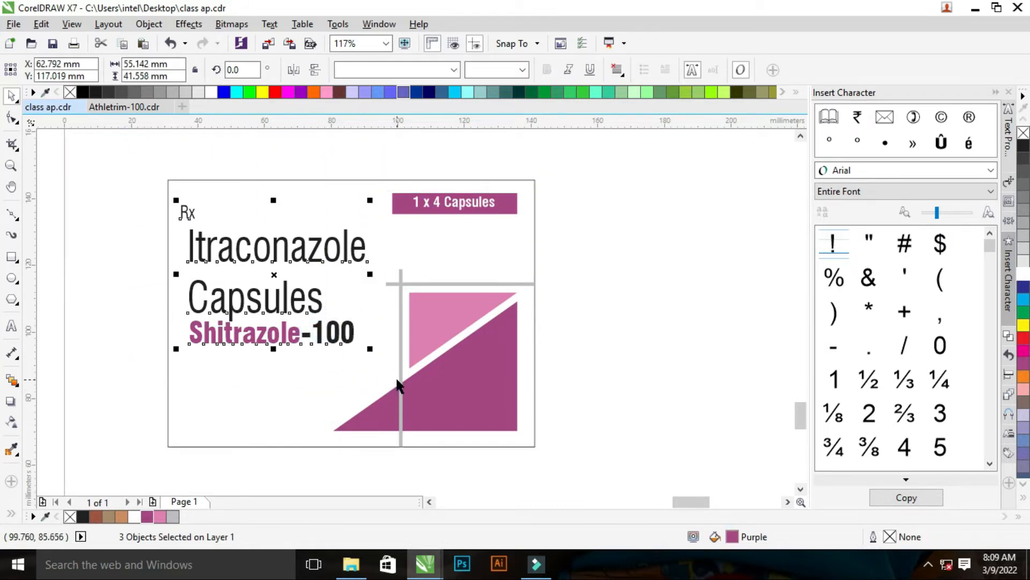
{"action": "left_click", "coordinate": [104, 306]}
{"action": "left_click_drag", "start_coordinate": [219, 334], "coordinate": [216, 355]}
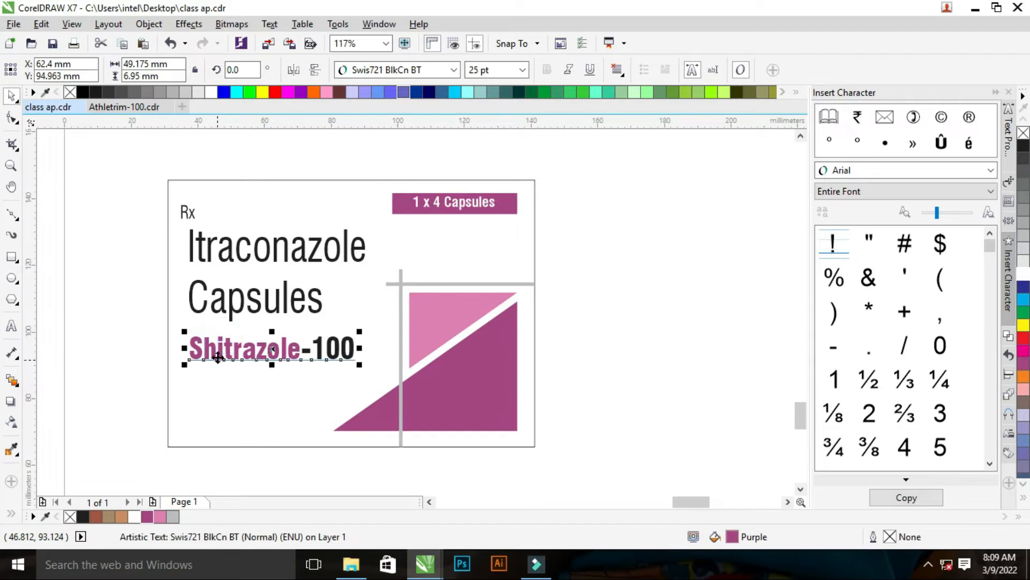
Reshape the purple rectangle behind "1 x 4 Capsules" into a near-square of about 16 × 16 mm
{"action": "key", "text": "F2"}
{"action": "key", "text": "F3"}
{"action": "key", "text": "F2"}
{"action": "left_click_drag", "start_coordinate": [332, 268], "coordinate": [646, 380]}
{"action": "key", "text": "F2"}
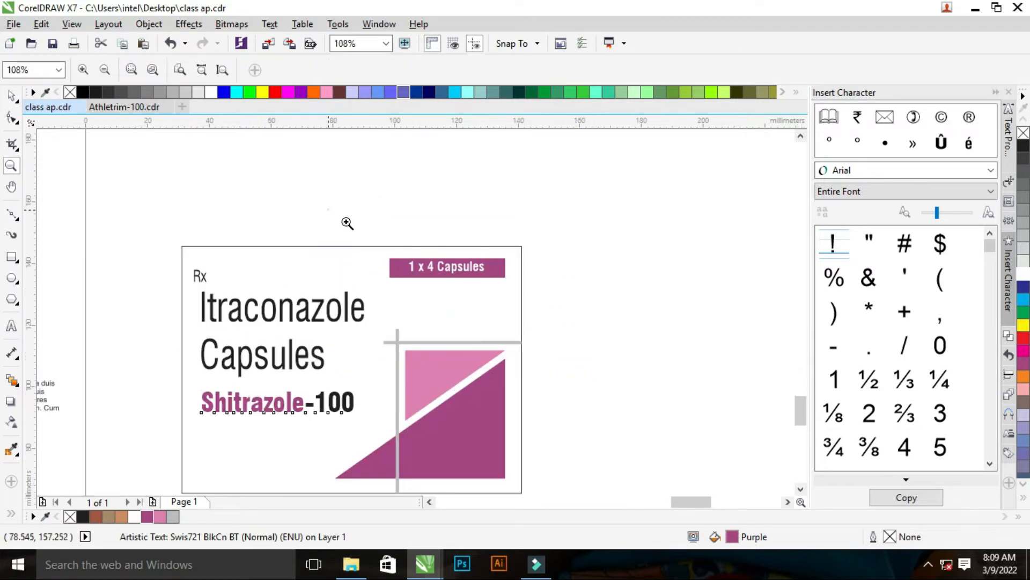
{"action": "scroll", "coordinate": [492, 280], "scroll_direction": "up", "scroll_amount": 2}
{"action": "key", "text": "space"}
{"action": "left_click", "coordinate": [499, 258]}
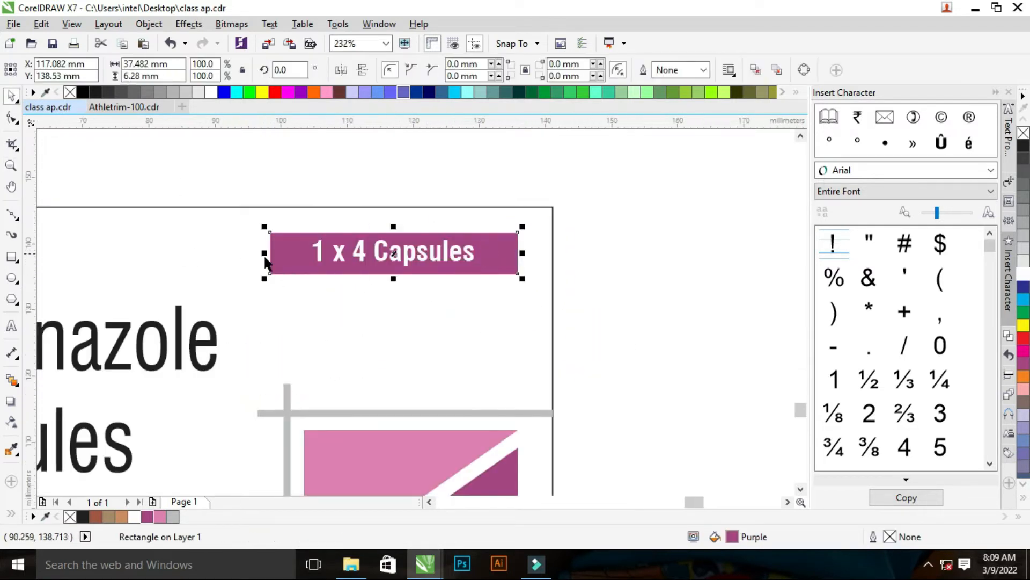
{"action": "left_click_drag", "start_coordinate": [270, 255], "coordinate": [404, 307]}
Align the purple square's right edge with the large purple triangle and move the square down inside the panel border
{"action": "left_click", "coordinate": [509, 473], "text": "shift"}
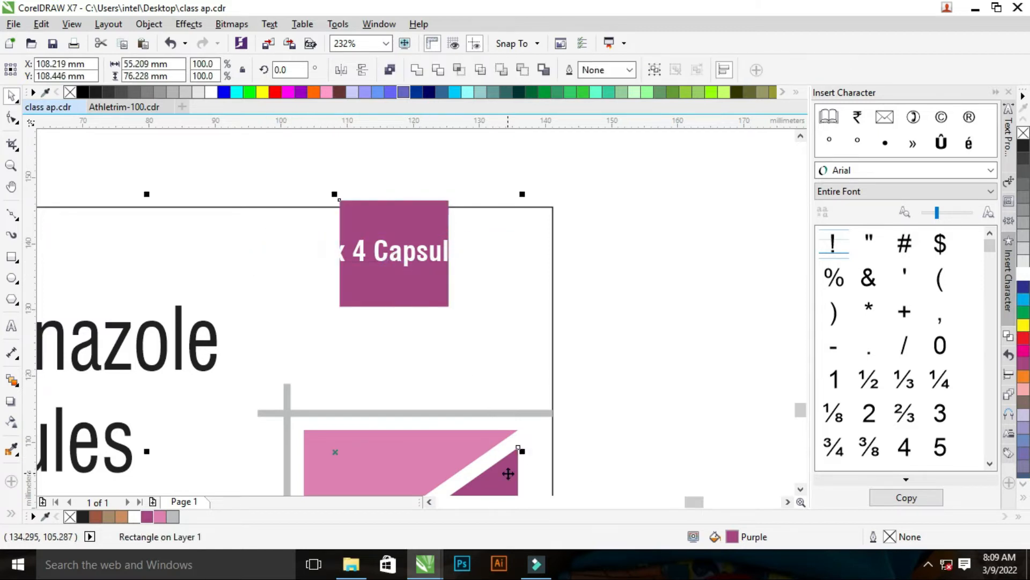
{"action": "key", "text": "r"}
{"action": "left_click", "coordinate": [709, 424]}
{"action": "left_click", "coordinate": [503, 273]}
{"action": "left_click_drag", "start_coordinate": [507, 319], "coordinate": [507, 321]}
Move the "1 x 4 Capsules" text onto the purple square and break it into two lines after "1 x 4"
{"action": "left_click", "coordinate": [818, 281]}
{"action": "left_click_drag", "start_coordinate": [416, 256], "coordinate": [531, 281]}
{"action": "key", "text": "F2"}
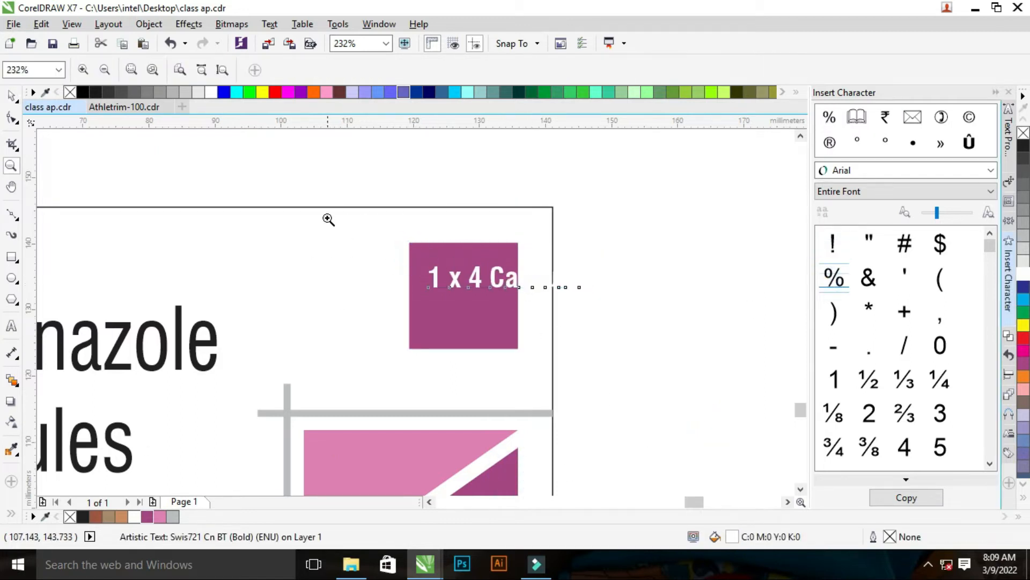
{"action": "left_click_drag", "start_coordinate": [333, 219], "coordinate": [657, 337]}
{"action": "key", "text": "F8"}
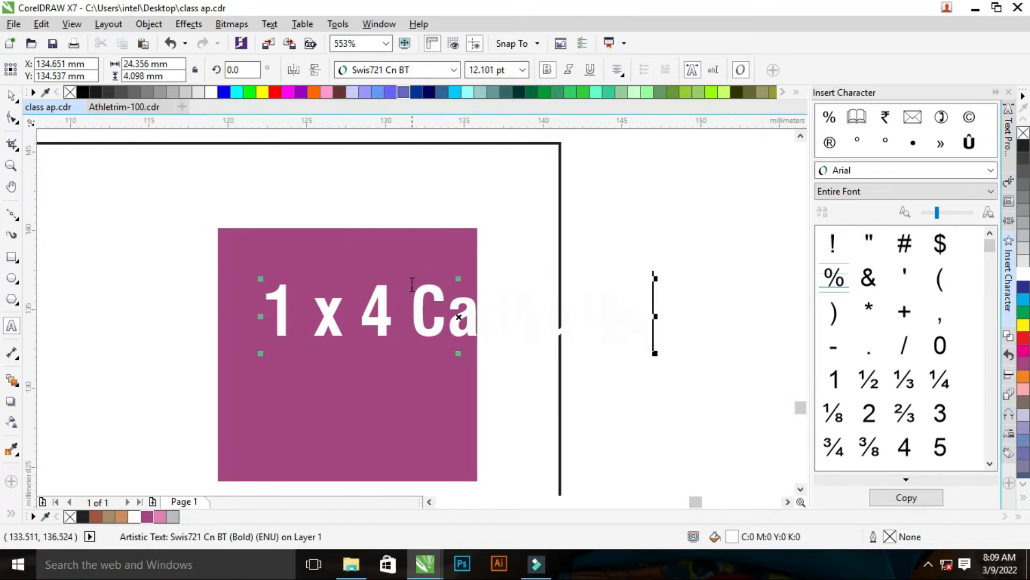
{"action": "key", "text": "BackSpace"}
{"action": "key", "text": "Return"}
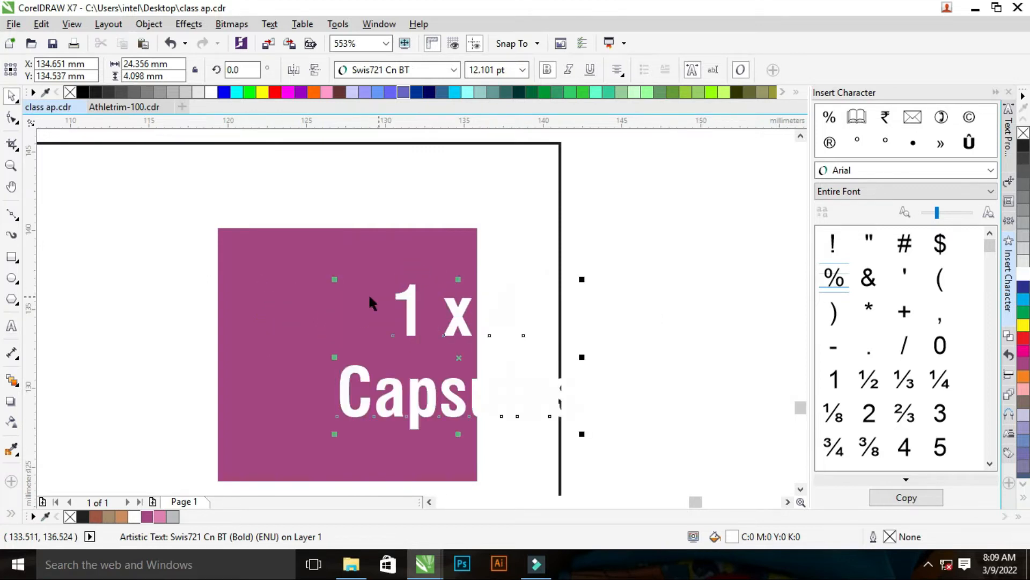
Centre the two-line "1 x 4 Capsules" text on the purple square
{"action": "left_click", "coordinate": [299, 292], "text": "shift"}
{"action": "key", "text": "c"}
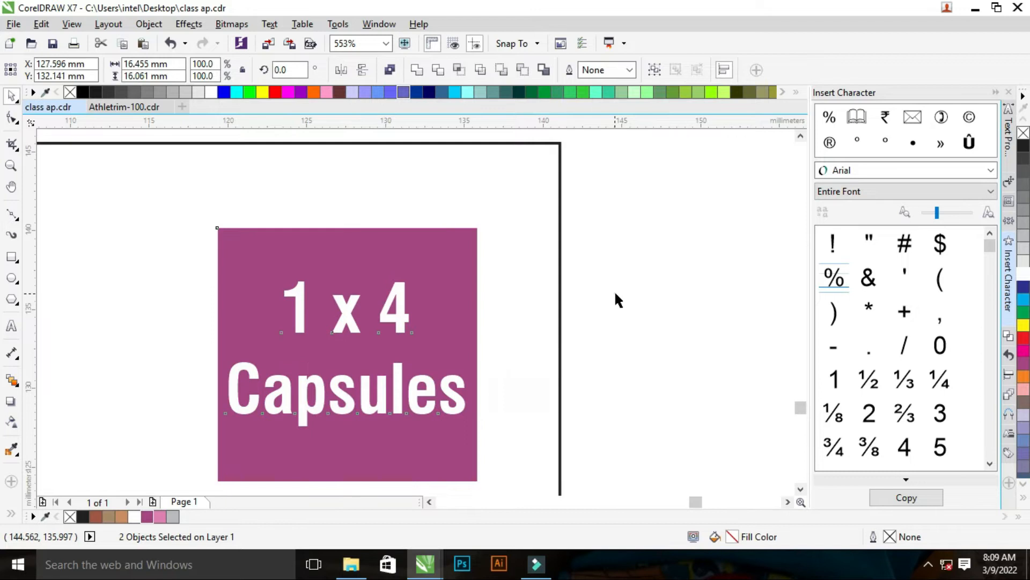
{"action": "left_click", "coordinate": [615, 293]}
Ungroup the block beside the page that holds the batch details and the SGZ logo
{"action": "key", "text": "z"}
{"action": "right_click", "coordinate": [429, 352]}
{"action": "right_click", "coordinate": [413, 299]}
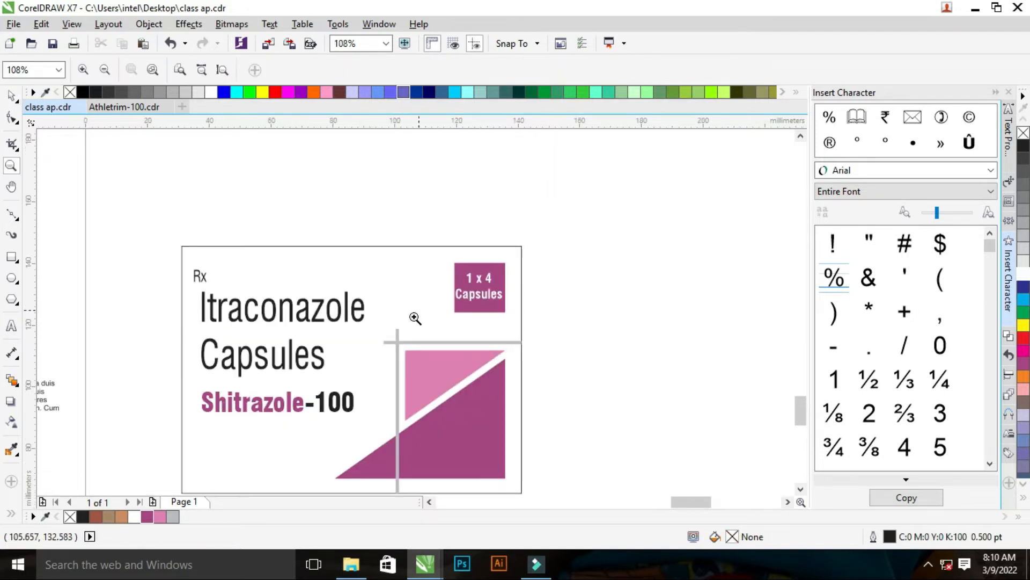
{"action": "right_click", "coordinate": [311, 396]}
{"action": "left_click_drag", "start_coordinate": [333, 268], "coordinate": [610, 453]}
{"action": "key", "text": "space"}
{"action": "left_click_drag", "start_coordinate": [60, 298], "coordinate": [129, 296]}
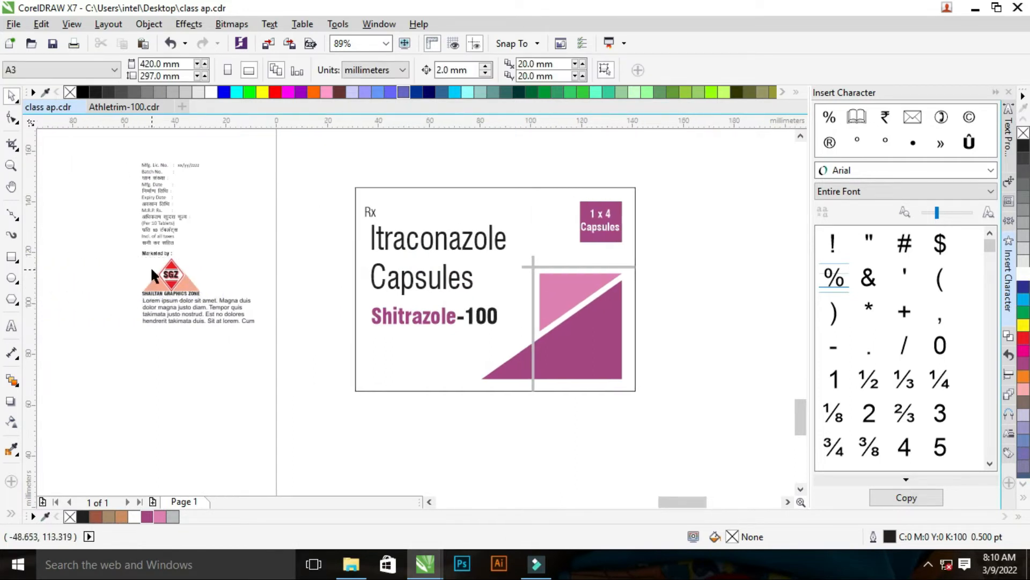
{"action": "left_click", "coordinate": [173, 276]}
{"action": "left_click", "coordinate": [494, 70]}
{"action": "left_click", "coordinate": [158, 245]}
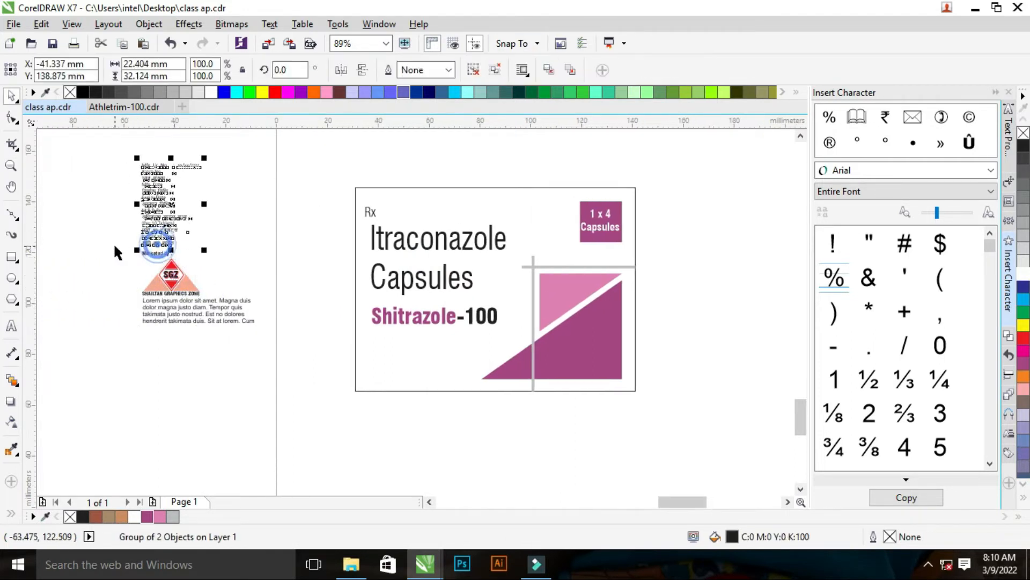
Place a copy of the SGZ logo with its company name just below the front panel and group its parts
{"action": "left_click", "coordinate": [119, 245]}
{"action": "left_click_drag", "start_coordinate": [129, 250], "coordinate": [447, 432]}
{"action": "key", "text": "z"}
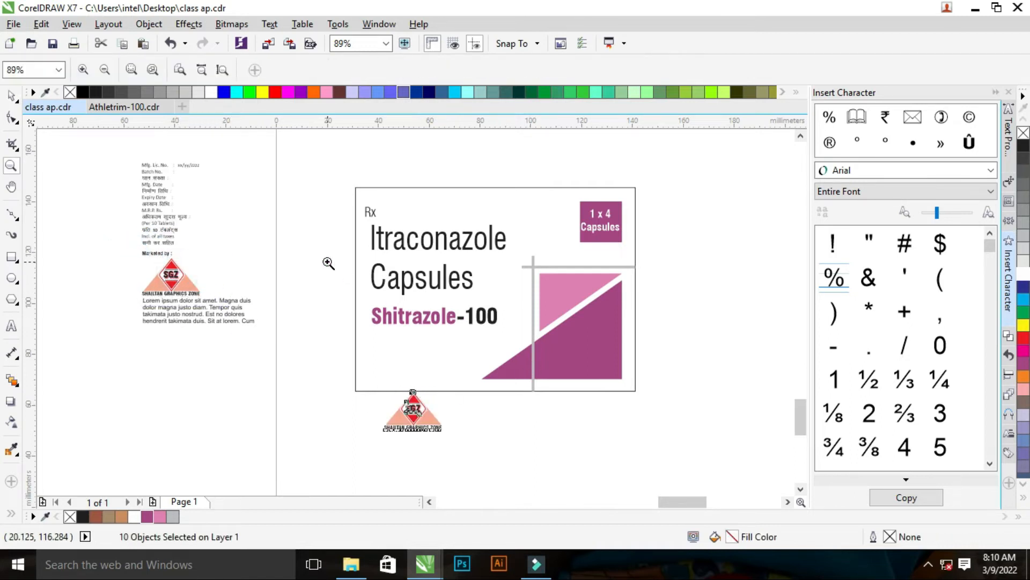
{"action": "left_click", "coordinate": [328, 263]}
{"action": "key", "text": "space"}
{"action": "left_click_drag", "start_coordinate": [453, 317], "coordinate": [439, 324]}
{"action": "key", "text": "ctrl+g"}
Align the logo's left edge with "Shitrazole-100" and move the logo up inside the panel beneath that text
{"action": "left_click", "coordinate": [355, 204], "text": "shift"}
{"action": "key", "text": "l"}
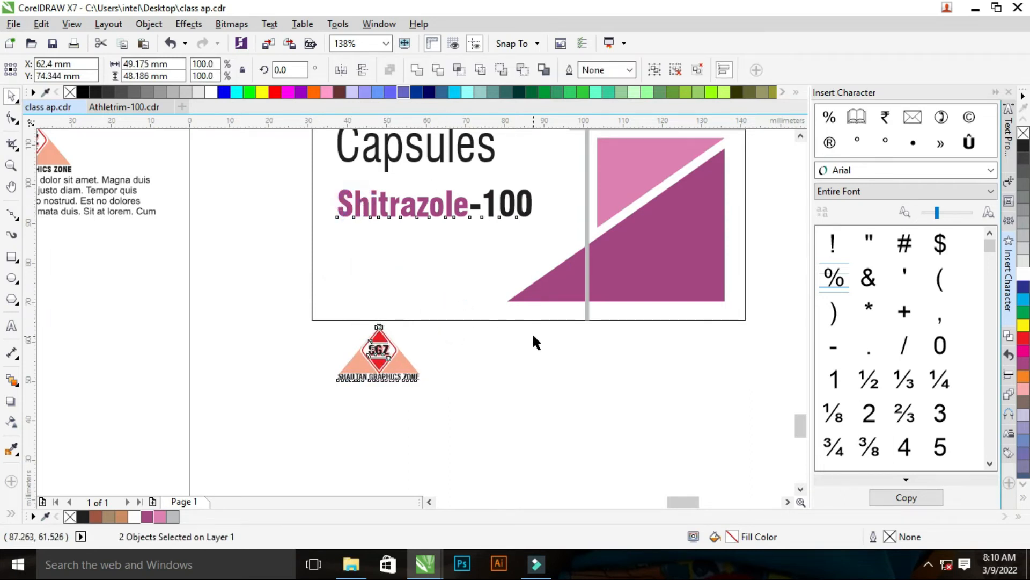
{"action": "left_click", "coordinate": [532, 333]}
{"action": "left_click_drag", "start_coordinate": [379, 354], "coordinate": [378, 272]}
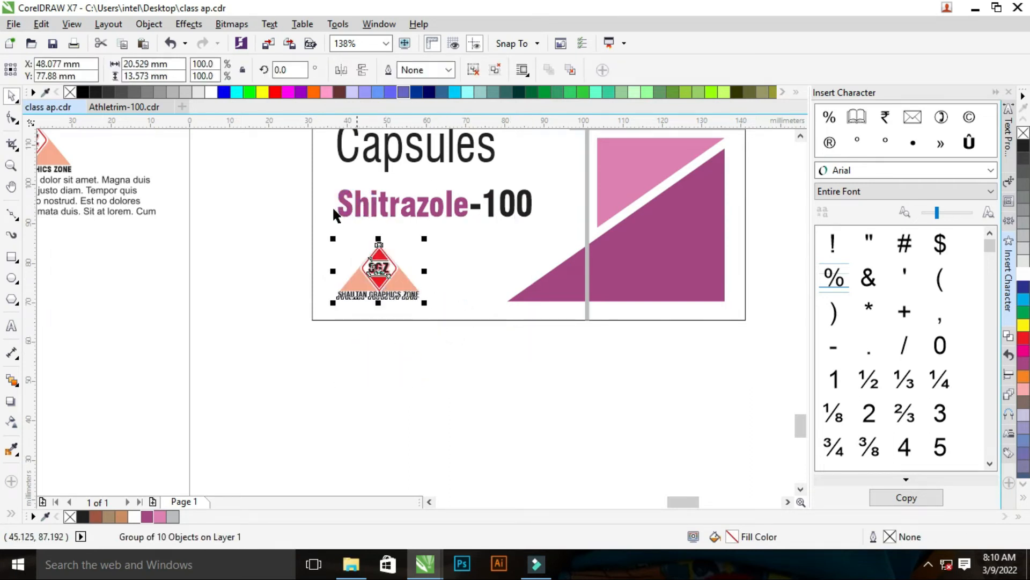
Fill the two peach side triangles of the copied SGZ logo with the small triangle's pink
{"action": "key", "text": "z"}
{"action": "left_click_drag", "start_coordinate": [275, 158], "coordinate": [672, 352]}
{"action": "key", "text": "F3"}
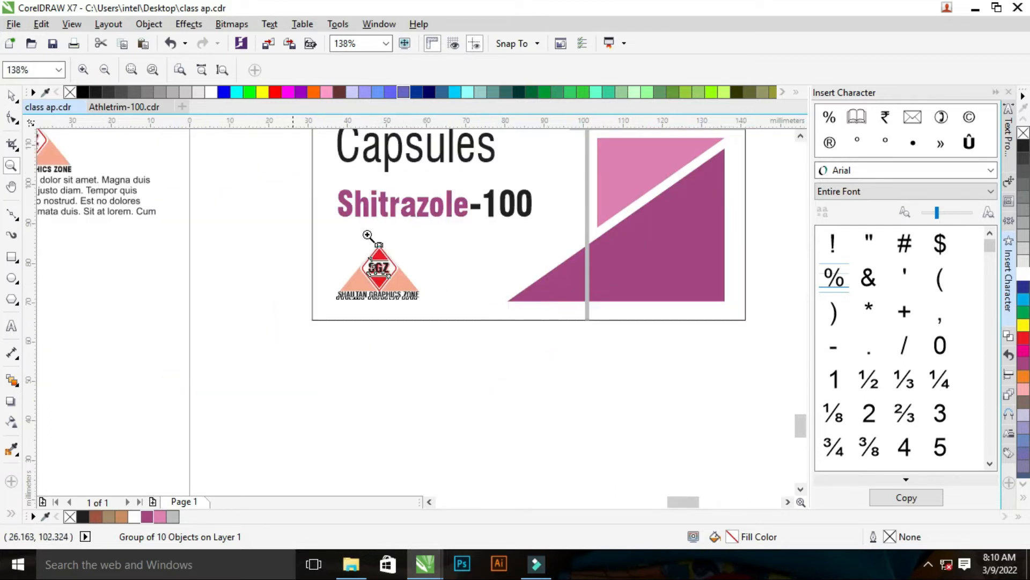
{"action": "left_click_drag", "start_coordinate": [292, 176], "coordinate": [596, 351]}
{"action": "left_click_drag", "start_coordinate": [104, 257], "coordinate": [489, 425]}
{"action": "key", "text": "space"}
{"action": "left_click", "coordinate": [82, 232]}
{"action": "left_click", "coordinate": [322, 330], "text": "ctrl"}
{"action": "left_click_drag", "start_coordinate": [322, 330], "coordinate": [273, 373]}
{"action": "key", "text": "ctrl+z"}
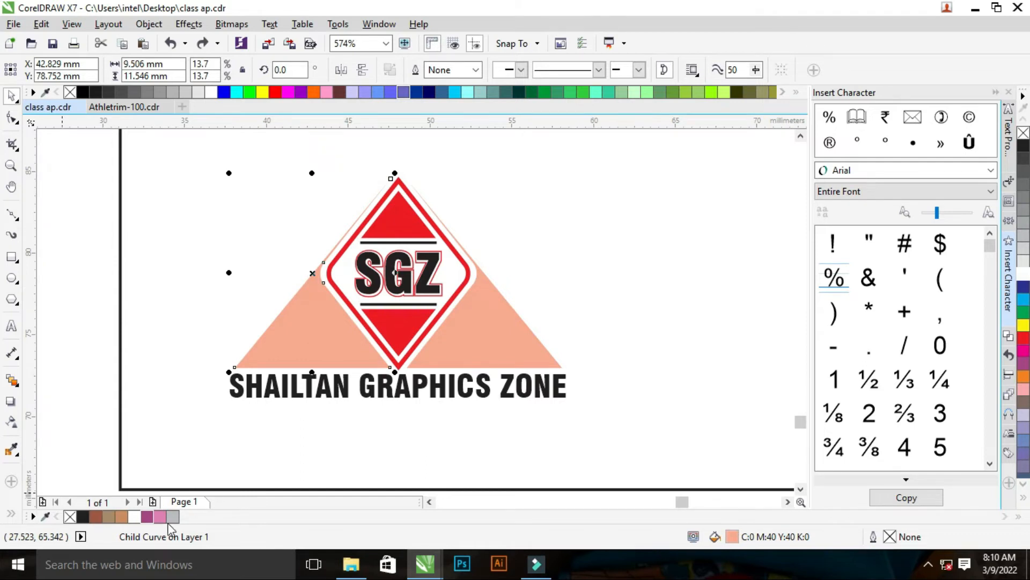
{"action": "left_click", "coordinate": [160, 517]}
{"action": "left_click", "coordinate": [509, 327], "text": "ctrl"}
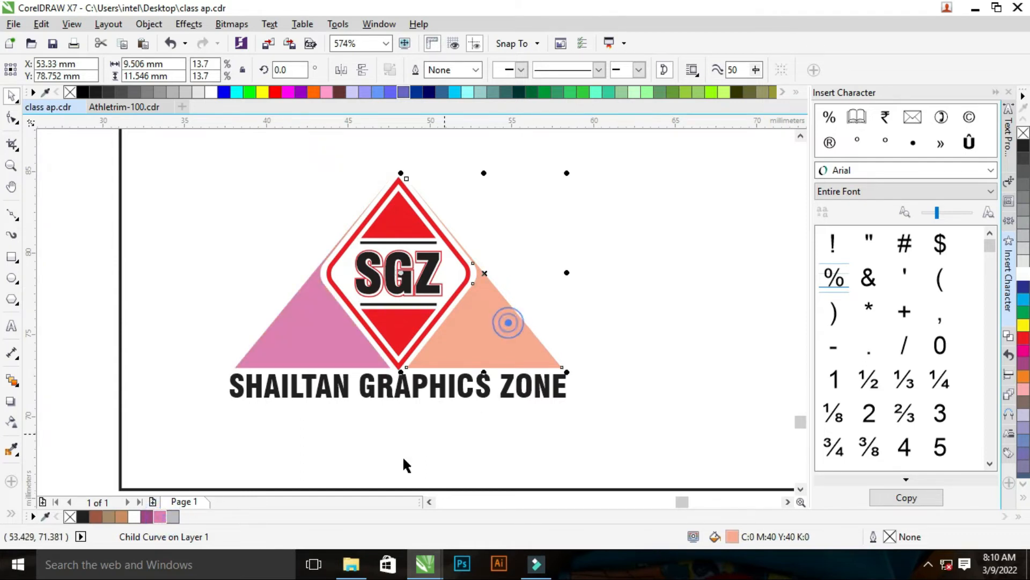
{"action": "left_click", "coordinate": [160, 516]}
{"action": "left_click", "coordinate": [121, 392]}
Ungroup the logo and fill its diamond frame and the upper and lower red triangles with the large triangle's purple
{"action": "key", "text": "F2"}
{"action": "left_click_drag", "start_coordinate": [330, 192], "coordinate": [518, 371]}
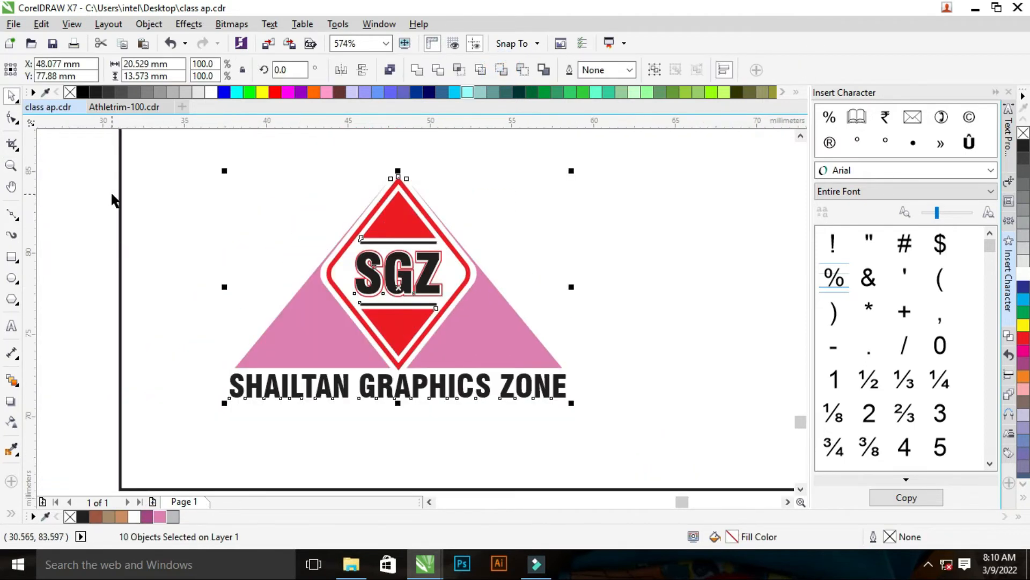
{"action": "left_click", "coordinate": [111, 194]}
{"action": "left_click_drag", "start_coordinate": [403, 179], "coordinate": [403, 181]}
{"action": "key", "text": "ctrl+z"}
{"action": "left_click", "coordinate": [396, 224], "text": "shift"}
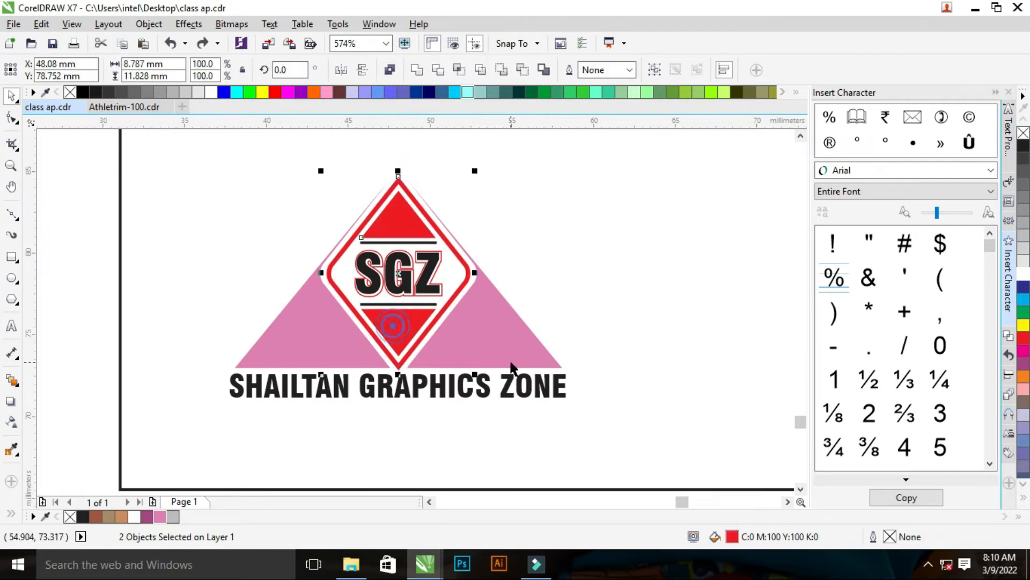
{"action": "key", "text": "z"}
{"action": "key", "text": "space"}
{"action": "left_click", "coordinate": [405, 327], "text": "shift"}
{"action": "left_click", "coordinate": [395, 331], "text": "shift"}
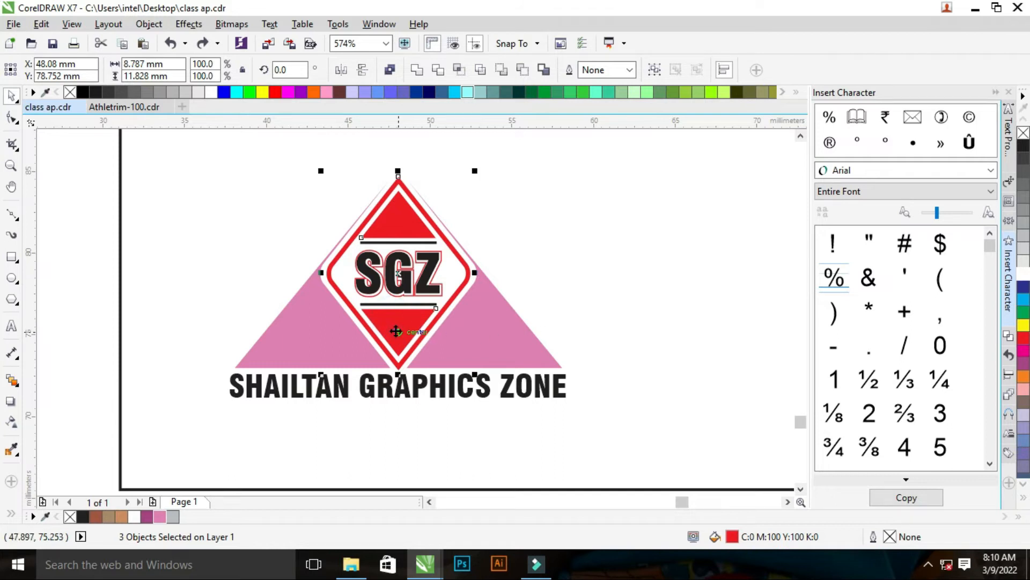
{"action": "left_click", "coordinate": [148, 516]}
{"action": "left_click", "coordinate": [78, 360]}
Recolour the red contour around the "SGZ" letters in the logo with the same purple
{"action": "key", "text": "z"}
{"action": "left_click_drag", "start_coordinate": [412, 212], "coordinate": [477, 315]}
{"action": "key", "text": "space"}
{"action": "left_click_drag", "start_coordinate": [410, 265], "coordinate": [535, 239]}
{"action": "key", "text": "ctrl+z"}
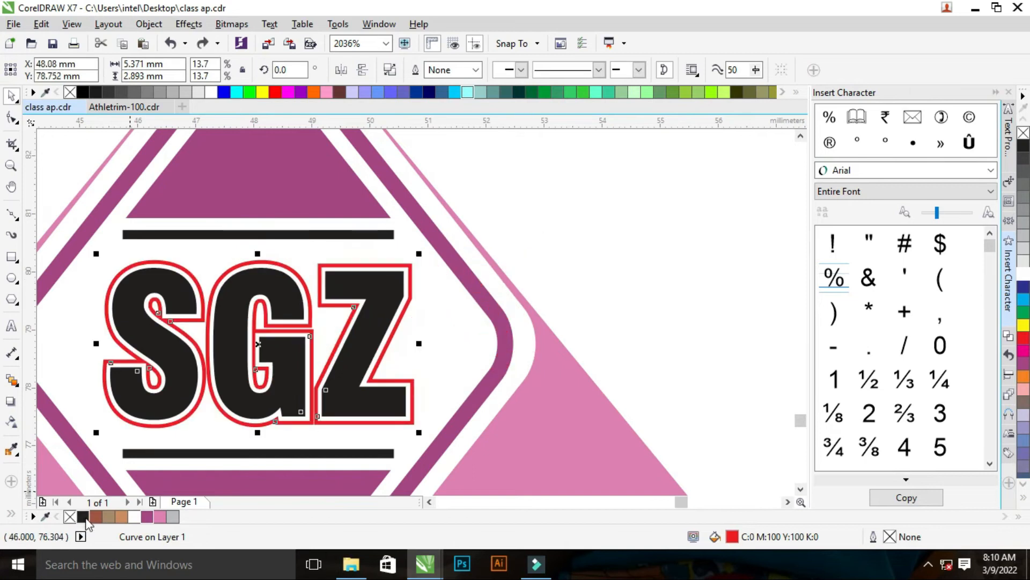
{"action": "left_click", "coordinate": [147, 517]}
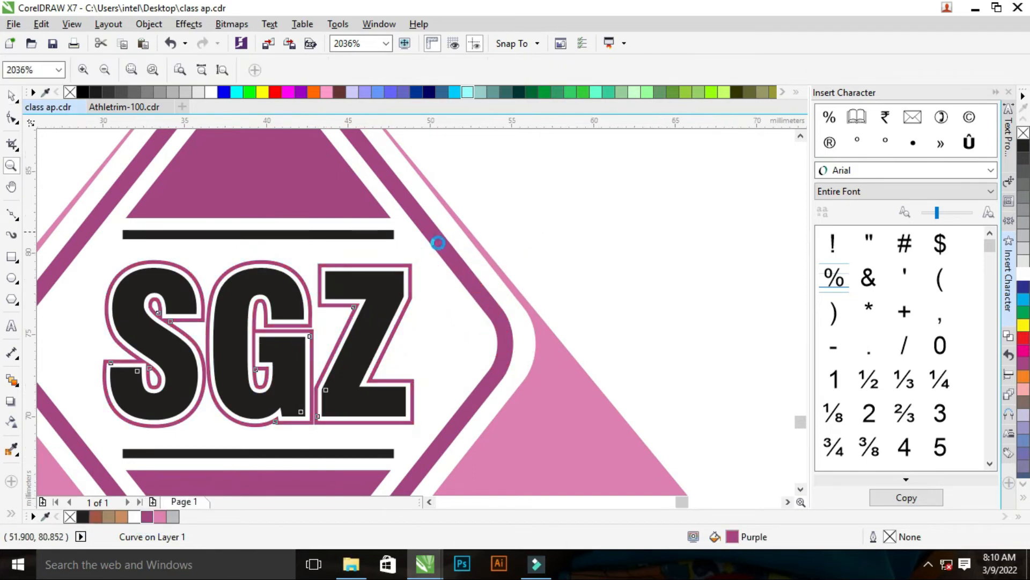
{"action": "scroll", "coordinate": [437, 236], "scroll_direction": "down", "scroll_amount": 3}
{"action": "left_click", "coordinate": [87, 263]}
Copy the front panel's outline rectangle to the empty area on its right and set the copy's width to 80 mm
{"action": "key", "text": "z"}
{"action": "right_click", "coordinate": [419, 266]}
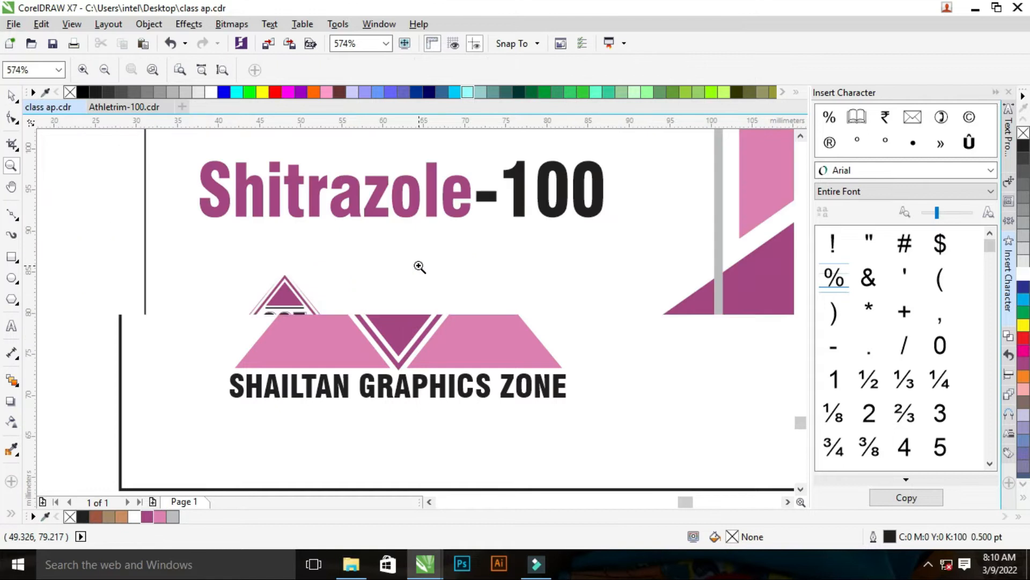
{"action": "scroll", "coordinate": [491, 288], "scroll_direction": "down", "scroll_amount": 4}
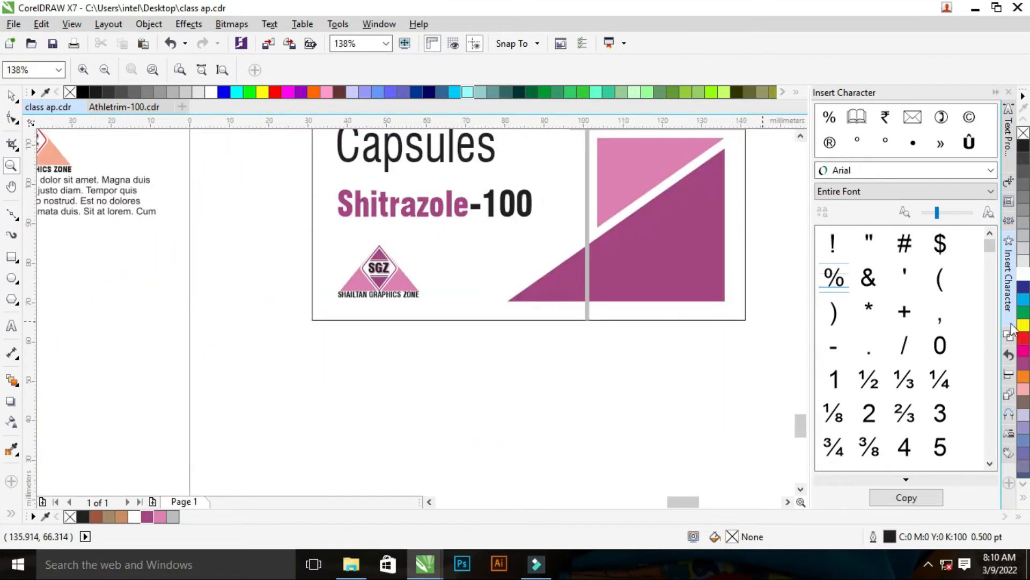
{"action": "key", "text": "space"}
{"action": "key", "text": "F2"}
{"action": "key", "text": "F3"}
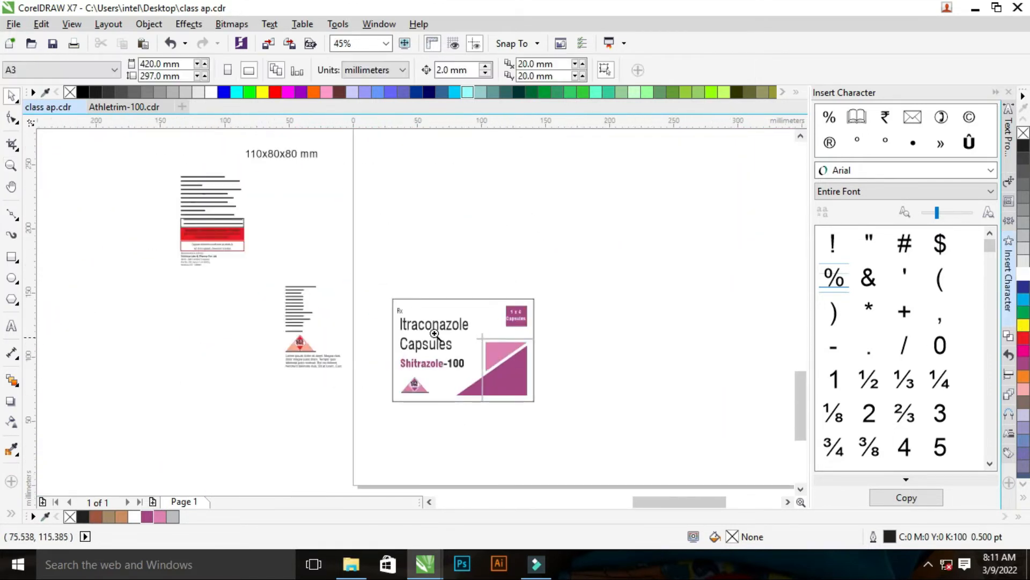
{"action": "key", "text": "F2"}
{"action": "left_click_drag", "start_coordinate": [373, 265], "coordinate": [738, 410]}
{"action": "key", "text": "F3"}
{"action": "left_click_drag", "start_coordinate": [461, 298], "coordinate": [665, 312]}
{"action": "right_click", "coordinate": [666, 311]}
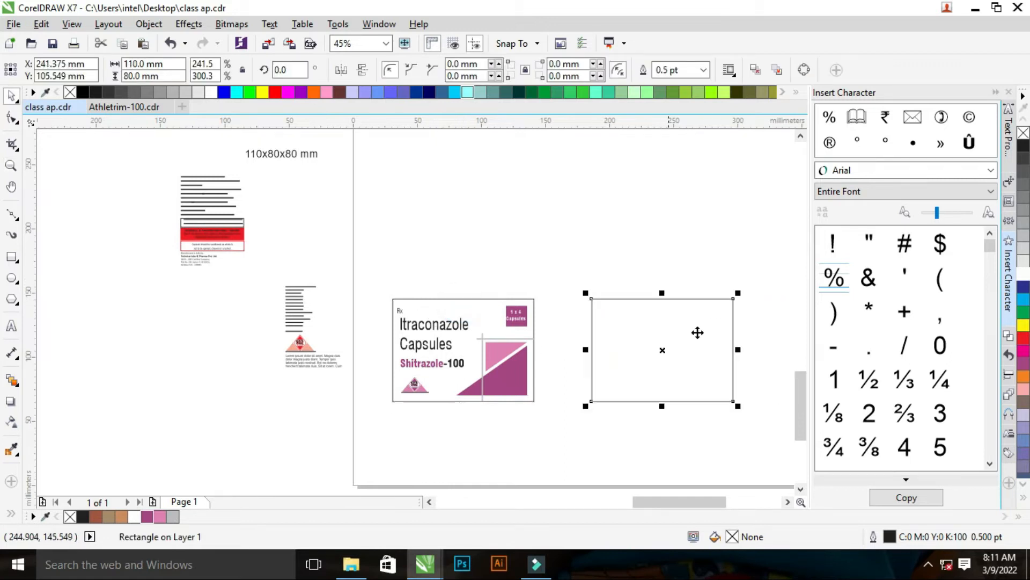
{"action": "left_click", "coordinate": [175, 65]}
{"action": "type", "text": "80"}
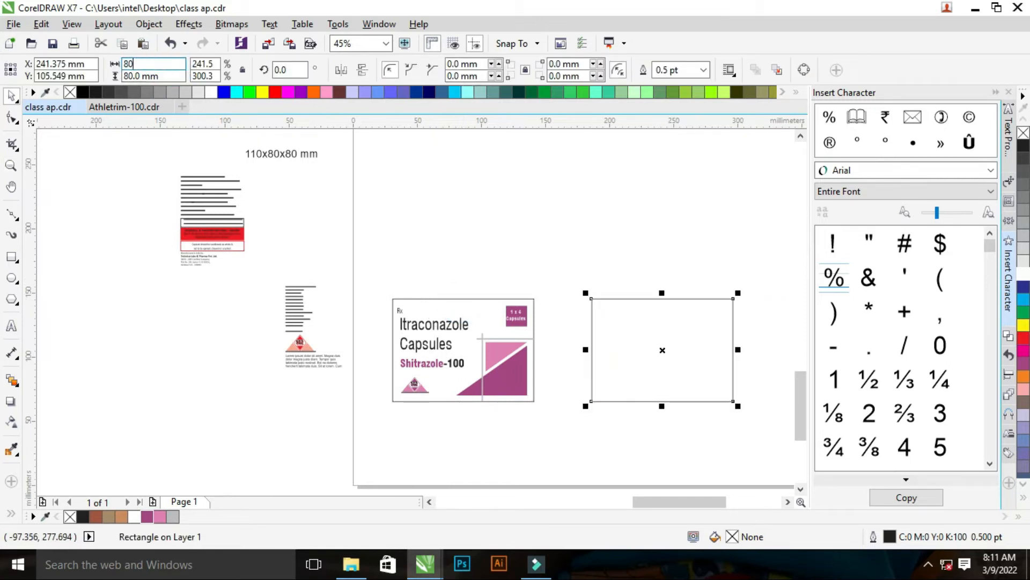
{"action": "key", "text": "Return"}
Move the 80 mm rectangle flush against the front panel's right edge
{"action": "key", "text": "F2"}
{"action": "left_click_drag", "start_coordinate": [476, 244], "coordinate": [632, 361]}
{"action": "left_click_drag", "start_coordinate": [596, 299], "coordinate": [352, 297]}
{"action": "key", "text": "F2"}
{"action": "key", "text": "F3"}
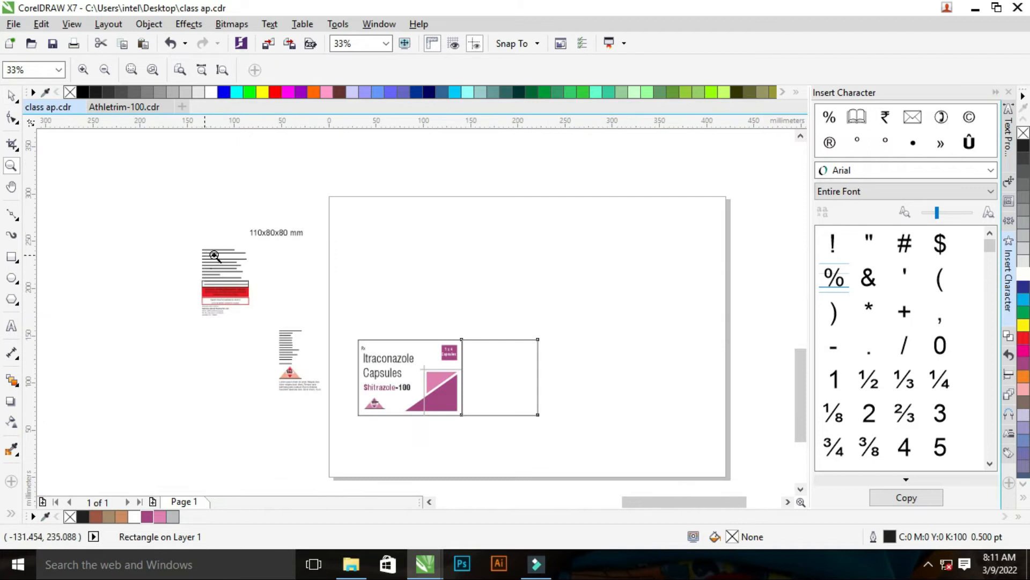
Move the composition, warning and manufacturer text block from outside the page to beside the 80 mm side panel
{"action": "key", "text": "space"}
{"action": "left_click_drag", "start_coordinate": [231, 278], "coordinate": [493, 362]}
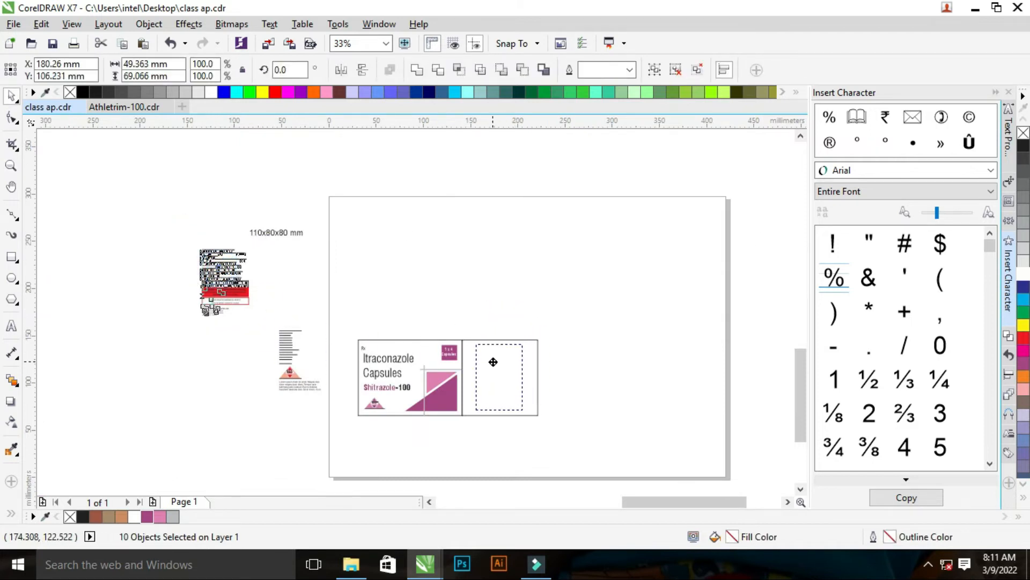
{"action": "left_click_drag", "start_coordinate": [562, 362], "coordinate": [562, 362]}
{"action": "scroll", "coordinate": [536, 341], "scroll_direction": "up", "scroll_amount": 2}
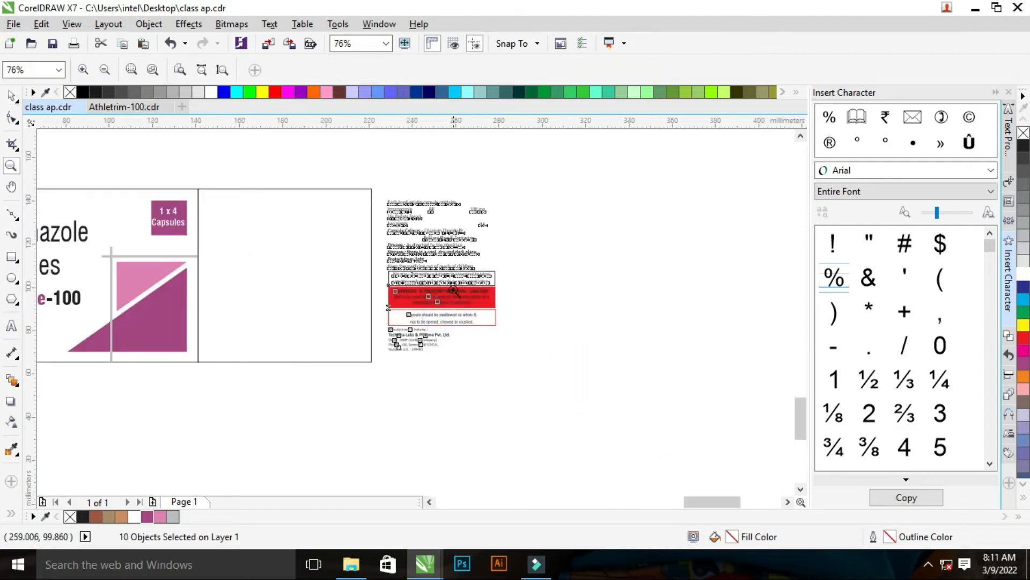
Rotate the red Schedule H caution box with its text by 90° and place it right of the text block
{"action": "left_click", "coordinate": [552, 286]}
{"action": "left_click_drag", "start_coordinate": [379, 279], "coordinate": [587, 339]}
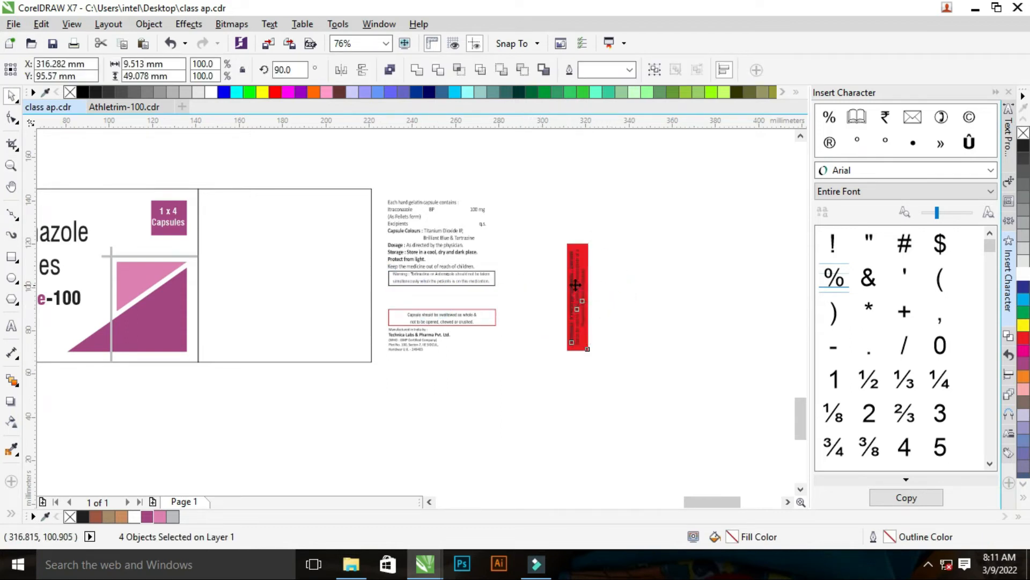
{"action": "left_click_drag", "start_coordinate": [575, 285], "coordinate": [527, 276]}
Move the capsule-swallowing box and manufacturer text up beneath the Warning box, and bring the vertical caution strip close to the text
{"action": "left_click_drag", "start_coordinate": [437, 352], "coordinate": [505, 369]}
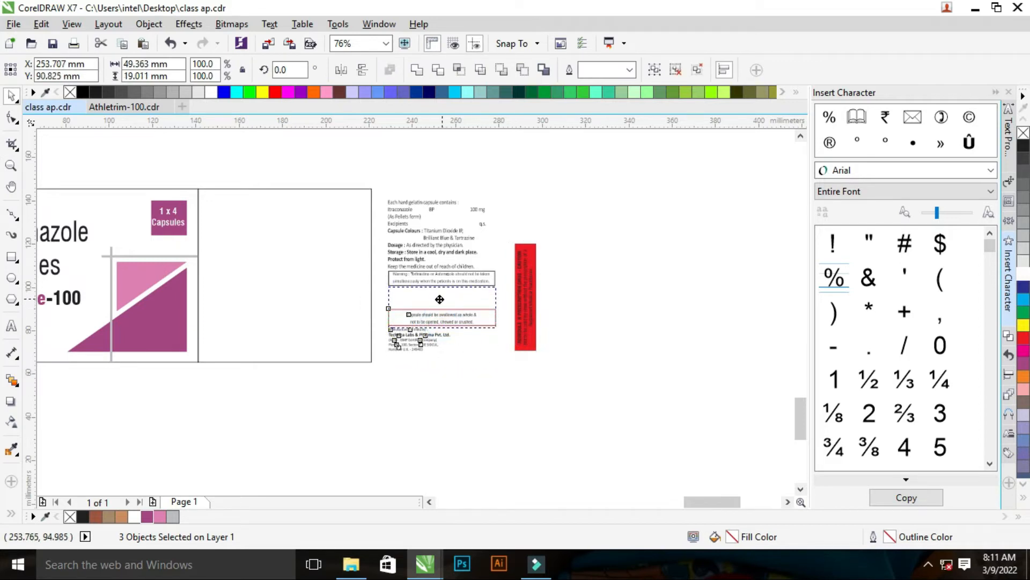
{"action": "left_click_drag", "start_coordinate": [440, 300], "coordinate": [439, 300]}
{"action": "left_click_drag", "start_coordinate": [380, 185], "coordinate": [509, 355]}
{"action": "left_click_drag", "start_coordinate": [596, 375], "coordinate": [504, 244]}
{"action": "left_click_drag", "start_coordinate": [523, 283], "coordinate": [509, 254]}
Centre the text and caution strip as one group in the 80 mm side panel and enlarge the group to 115%
{"action": "left_click_drag", "start_coordinate": [385, 192], "coordinate": [560, 352]}
{"action": "key", "text": "ctrl+g"}
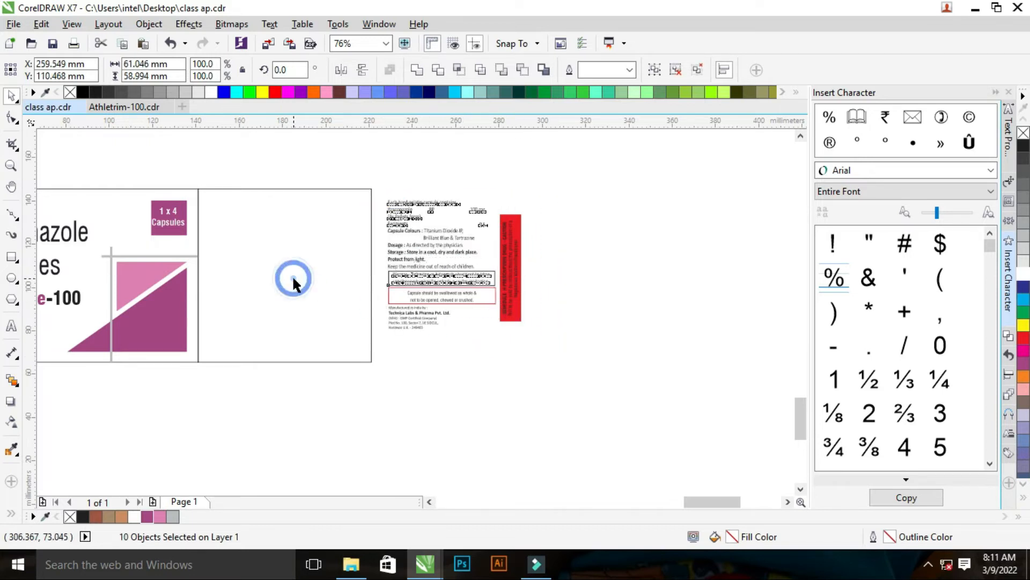
{"action": "left_click", "coordinate": [293, 279], "text": "shift"}
{"action": "key", "text": "c"}
{"action": "key", "text": "e"}
{"action": "left_click", "coordinate": [569, 296]}
{"action": "left_click", "coordinate": [298, 314]}
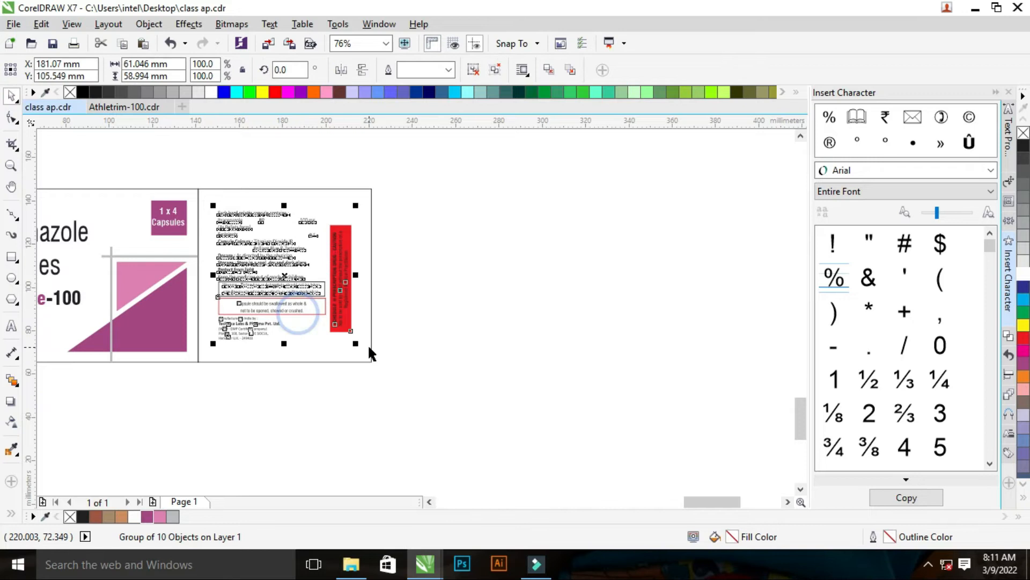
{"action": "left_click_drag", "start_coordinate": [355, 344], "coordinate": [368, 360]}
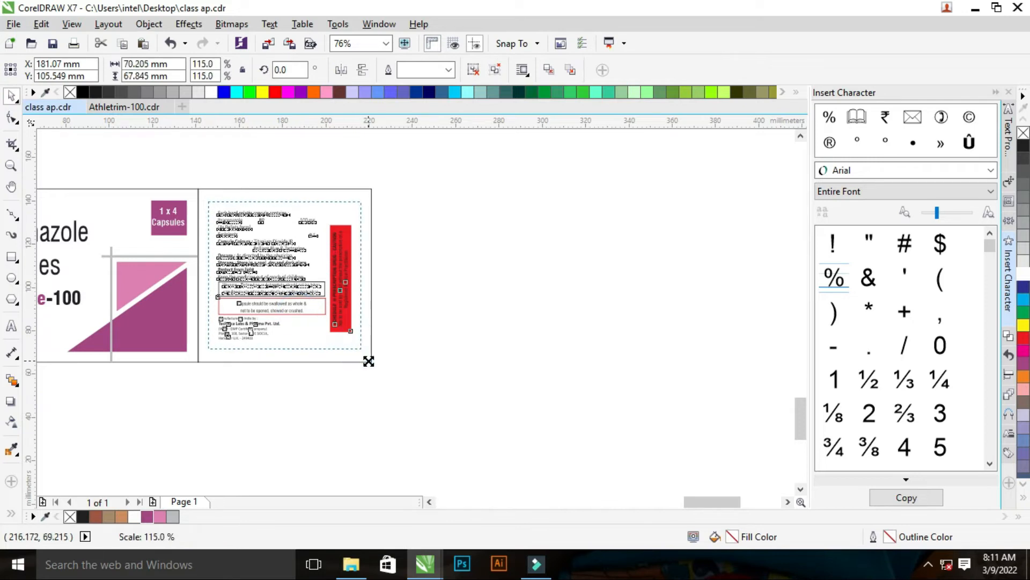
{"action": "left_click", "coordinate": [454, 277]}
Examine the side panel's composition, storage, warning and manufacturer text and the Schedule H caution strip up close
{"action": "key", "text": "z"}
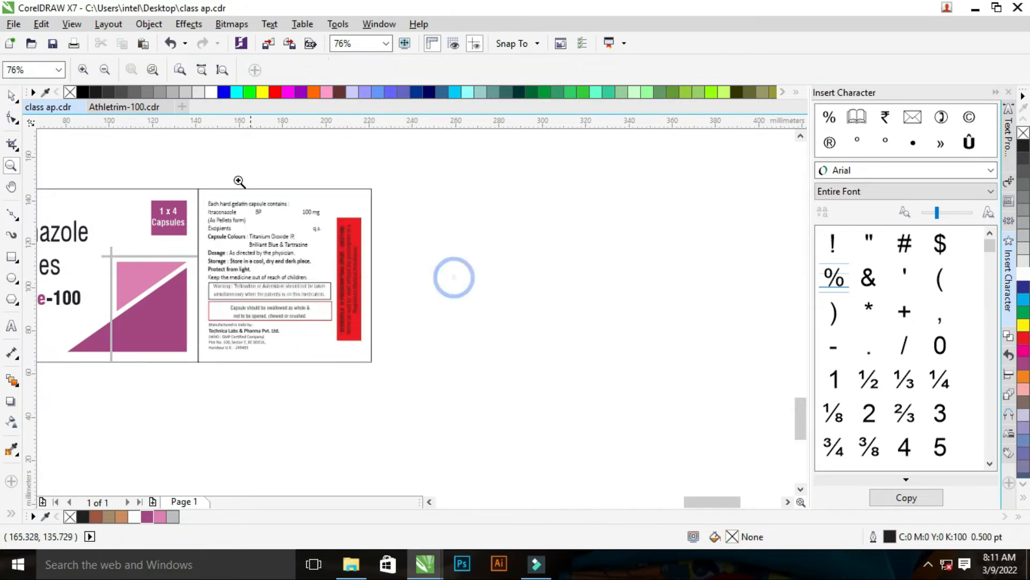
{"action": "left_click_drag", "start_coordinate": [205, 163], "coordinate": [446, 380]}
{"action": "key", "text": "F3"}
{"action": "key", "text": "F3"}
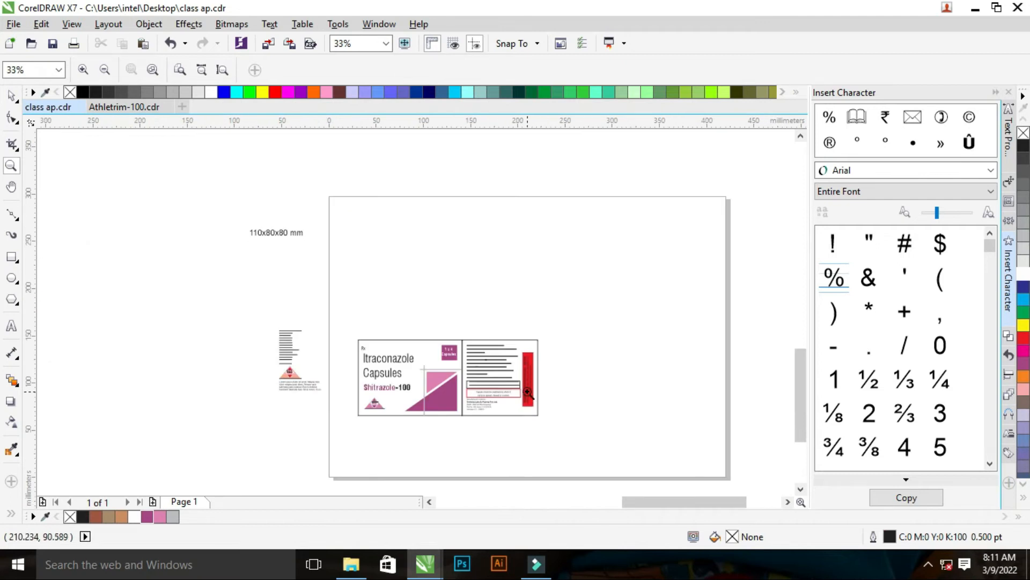
{"action": "left_click_drag", "start_coordinate": [462, 329], "coordinate": [554, 412]}
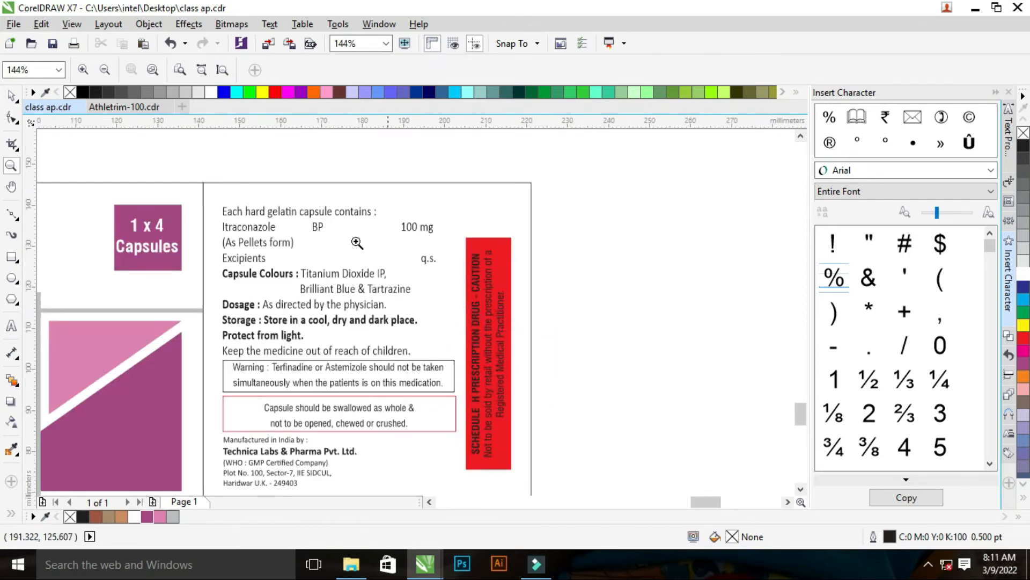
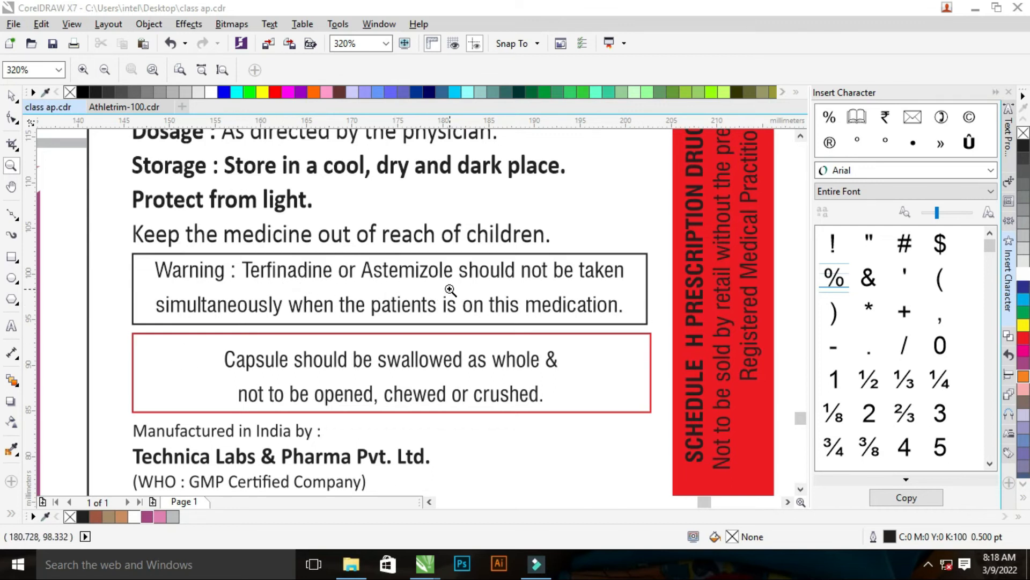
{"action": "right_click", "coordinate": [436, 325]}
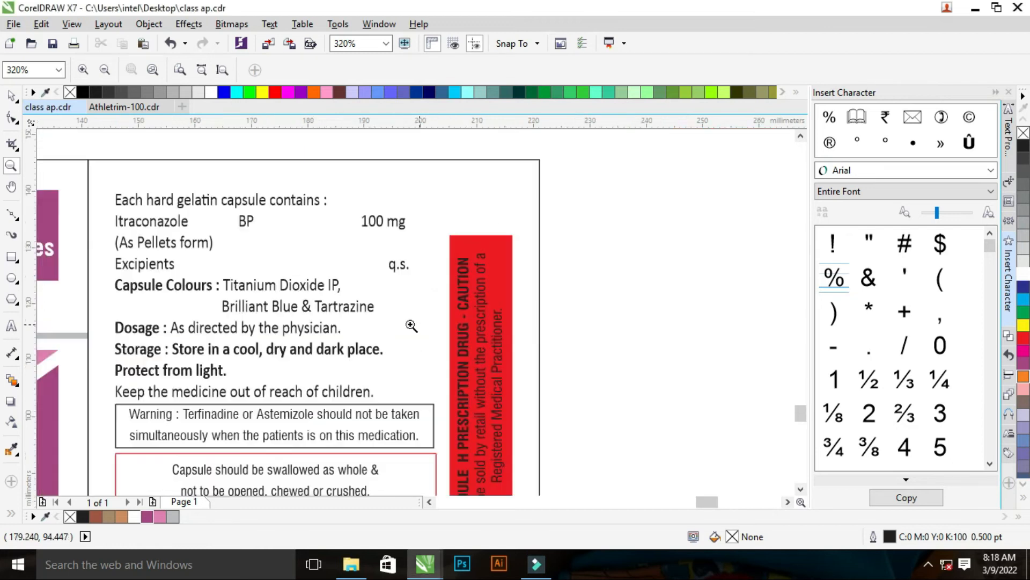
{"action": "right_click", "coordinate": [263, 383]}
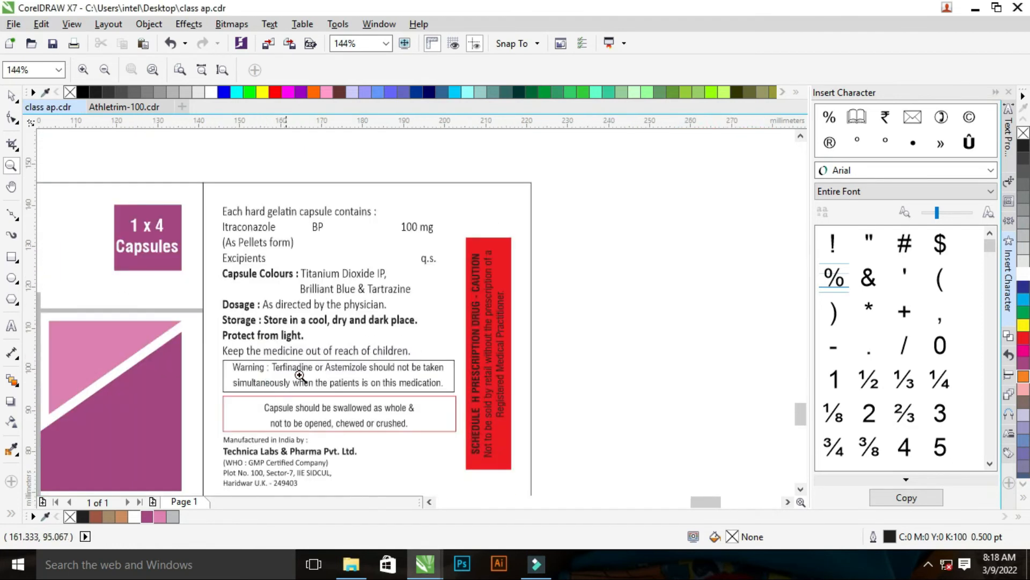
{"action": "left_click", "coordinate": [219, 372]}
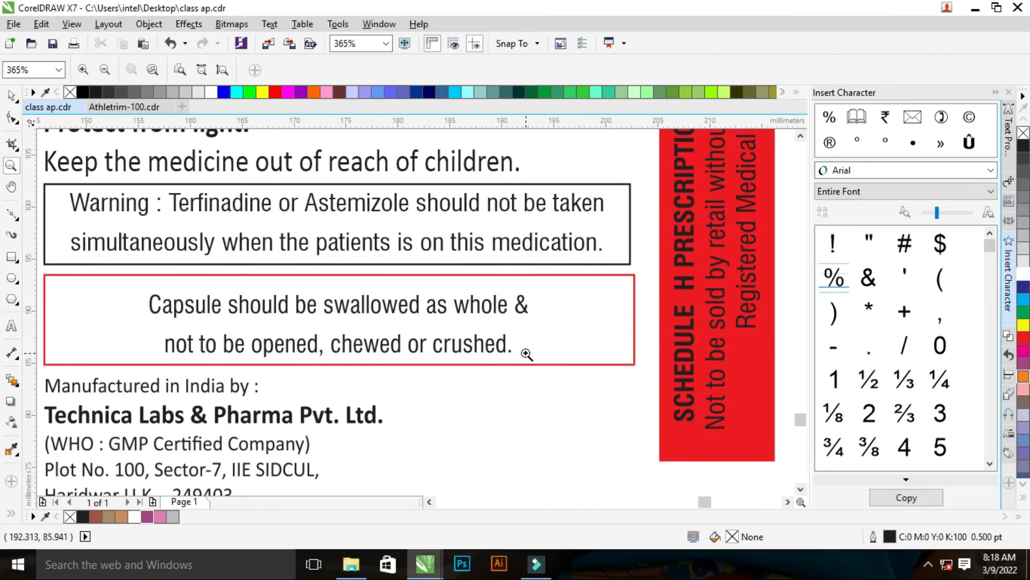
{"action": "left_click_drag", "start_coordinate": [120, 269], "coordinate": [574, 387]}
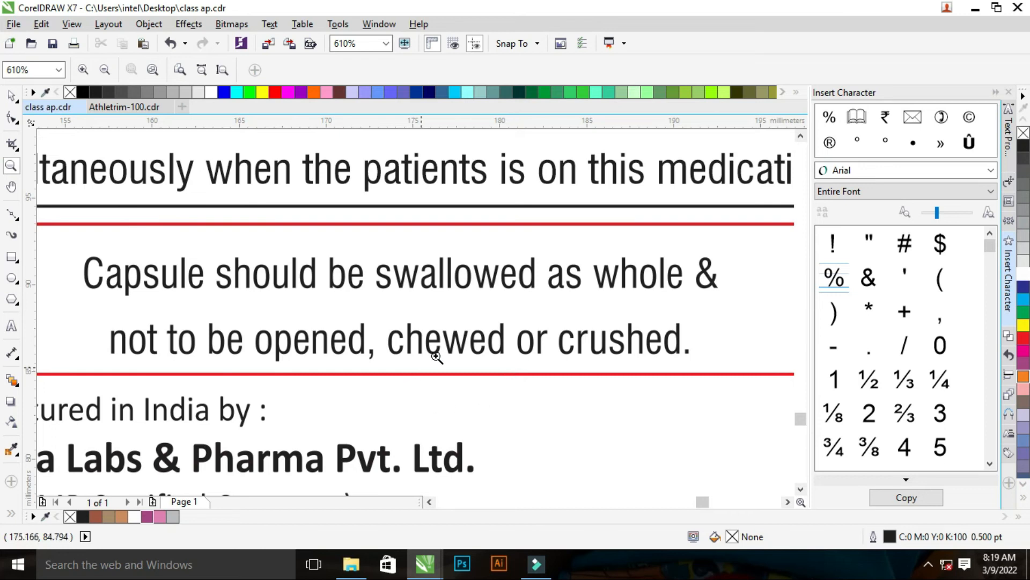
{"action": "scroll", "coordinate": [430, 338], "scroll_direction": "down", "scroll_amount": 2}
{"action": "scroll", "coordinate": [317, 408], "scroll_direction": "down", "scroll_amount": 2}
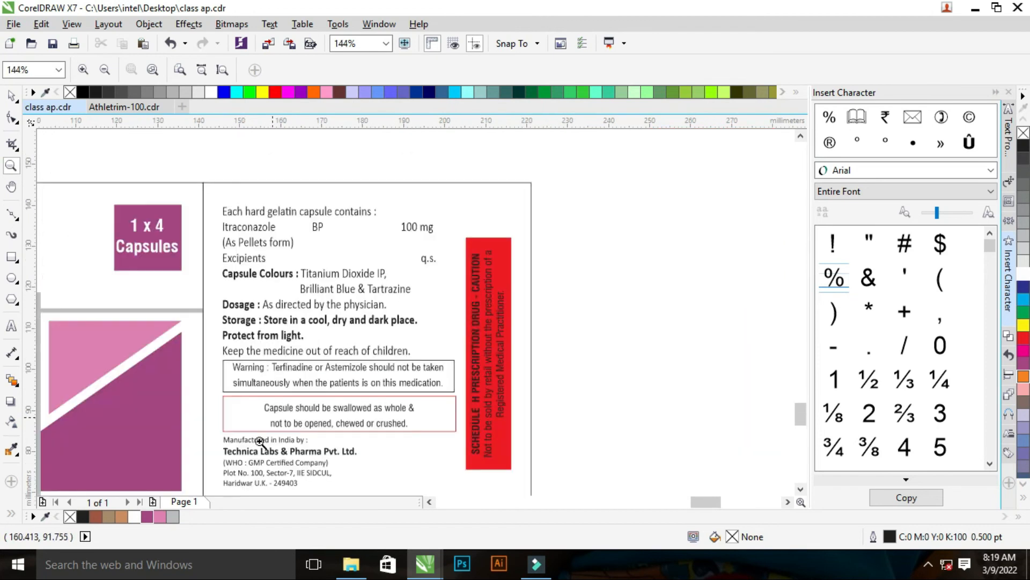
{"action": "left_click_drag", "start_coordinate": [190, 406], "coordinate": [576, 493]}
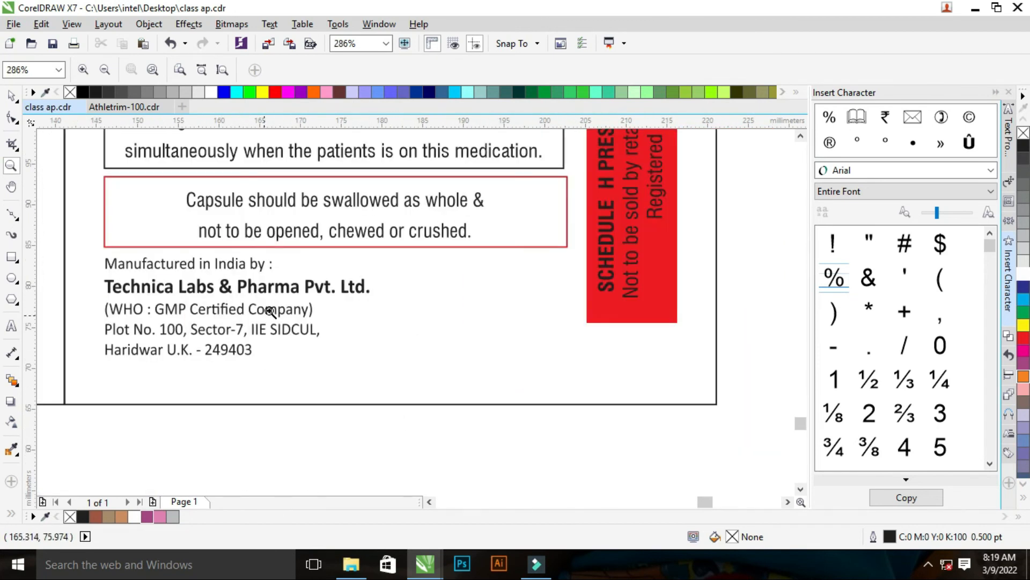
{"action": "scroll", "coordinate": [385, 329], "scroll_direction": "down", "scroll_amount": 1}
{"action": "left_click_drag", "start_coordinate": [459, 198], "coordinate": [587, 471]}
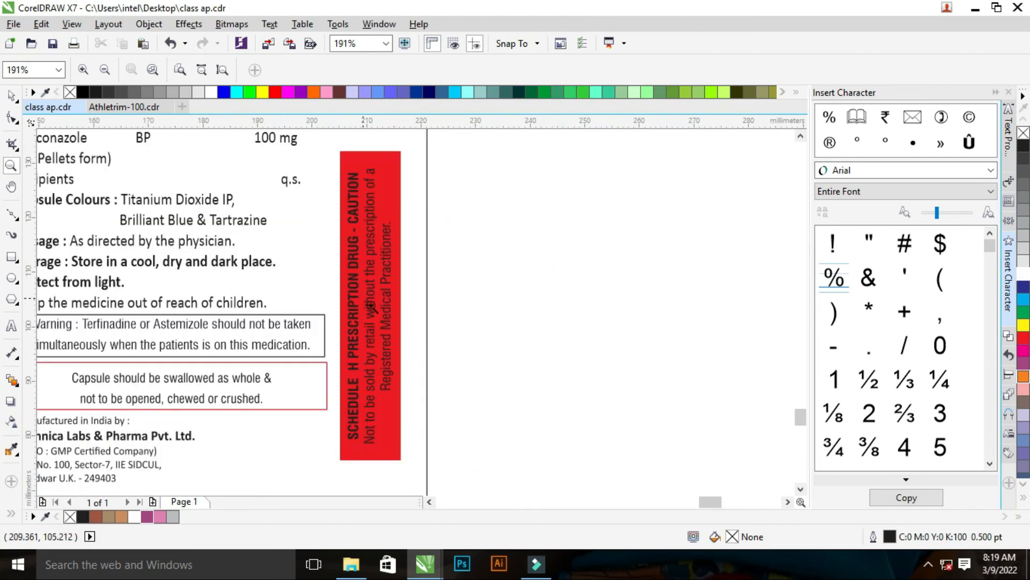
{"action": "right_click", "coordinate": [432, 213]}
{"action": "right_click", "coordinate": [554, 257]}
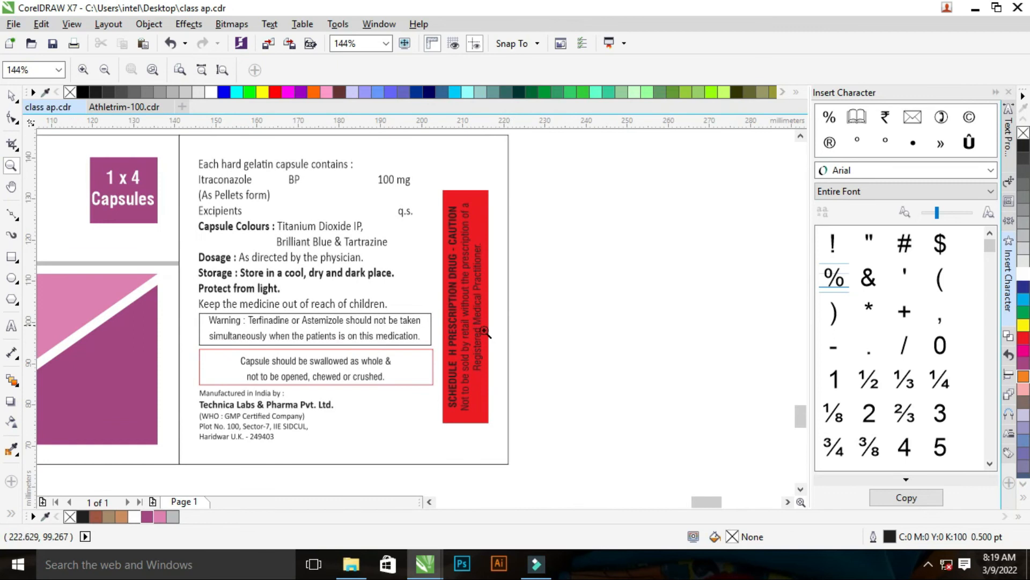
{"action": "right_click", "coordinate": [406, 238]}
{"action": "left_click_drag", "start_coordinate": [335, 223], "coordinate": [486, 383]}
{"action": "right_click", "coordinate": [465, 340]}
Copy the complete front panel flush against the right edge of the 80 mm side panel
{"action": "key", "text": "space"}
{"action": "left_click_drag", "start_coordinate": [183, 232], "coordinate": [357, 390]}
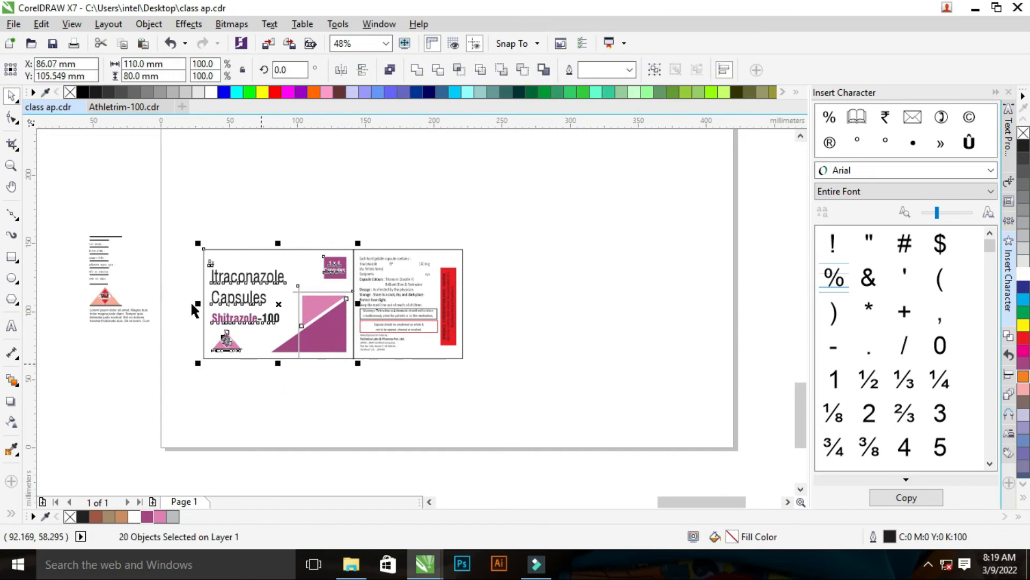
{"action": "left_click_drag", "start_coordinate": [204, 338], "coordinate": [465, 348]}
Copy the 80 mm rectangle to the right of the second front panel and move the batch-details and "Marketed by" block into it
{"action": "left_click", "coordinate": [422, 349]}
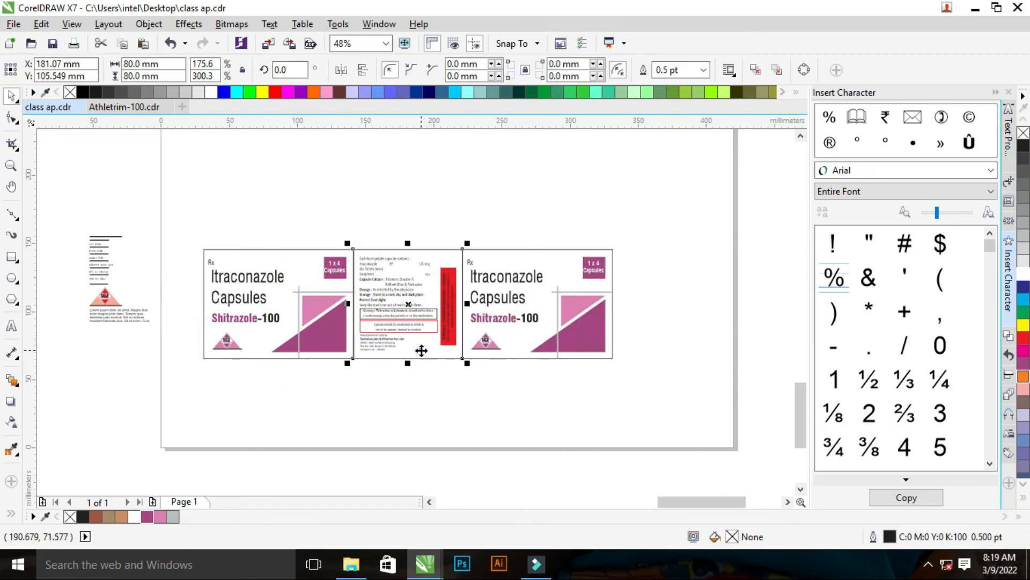
{"action": "left_click_drag", "start_coordinate": [355, 340], "coordinate": [614, 322]}
{"action": "left_click_drag", "start_coordinate": [75, 224], "coordinate": [161, 345]}
{"action": "left_click_drag", "start_coordinate": [108, 271], "coordinate": [637, 289]}
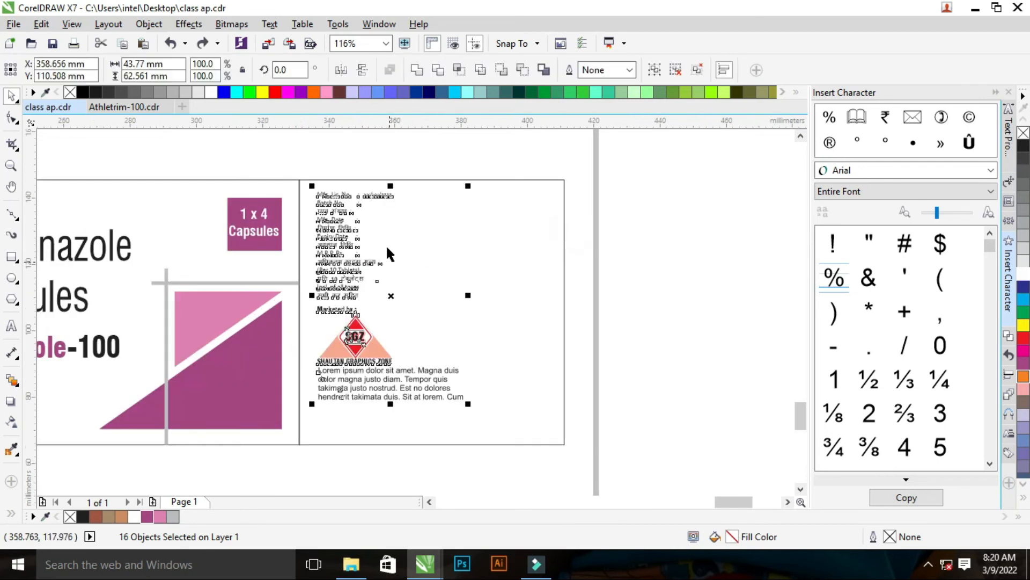
Enlarge the batch-details and "Marketed by" block to 116.3%, group it and shift it slightly right inside the last panel
{"action": "left_click_drag", "start_coordinate": [469, 406], "coordinate": [510, 437]}
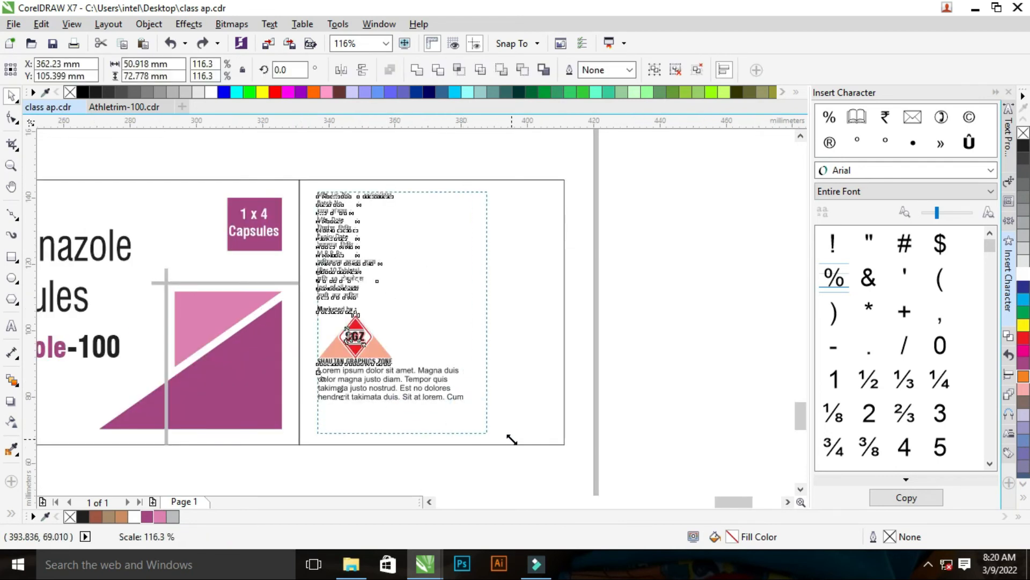
{"action": "key", "text": "ctrl+g"}
{"action": "left_click", "coordinate": [653, 372]}
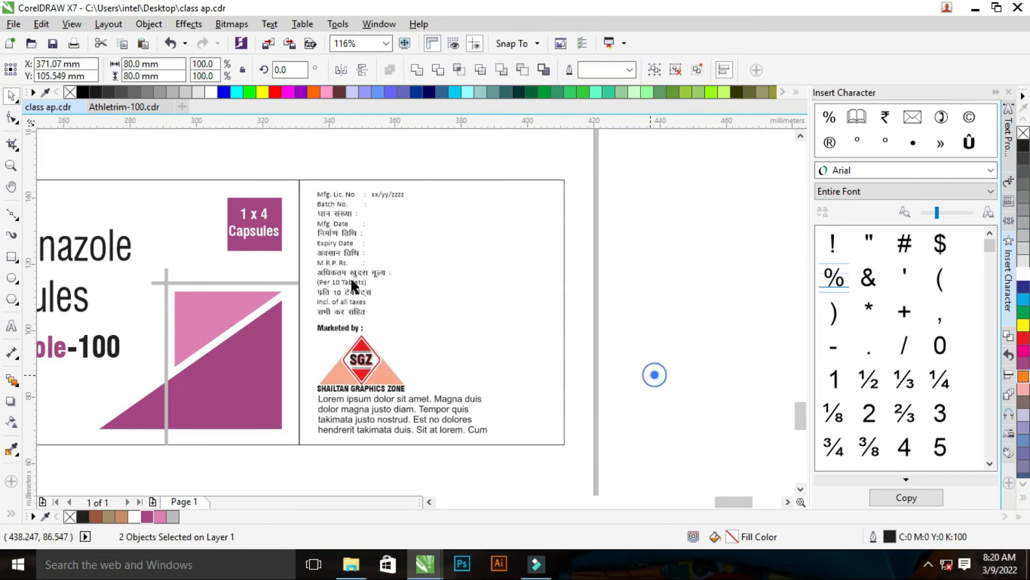
{"action": "left_click", "coordinate": [348, 247]}
{"action": "left_click_drag", "start_coordinate": [347, 248], "coordinate": [356, 247]}
{"action": "left_click", "coordinate": [637, 269]}
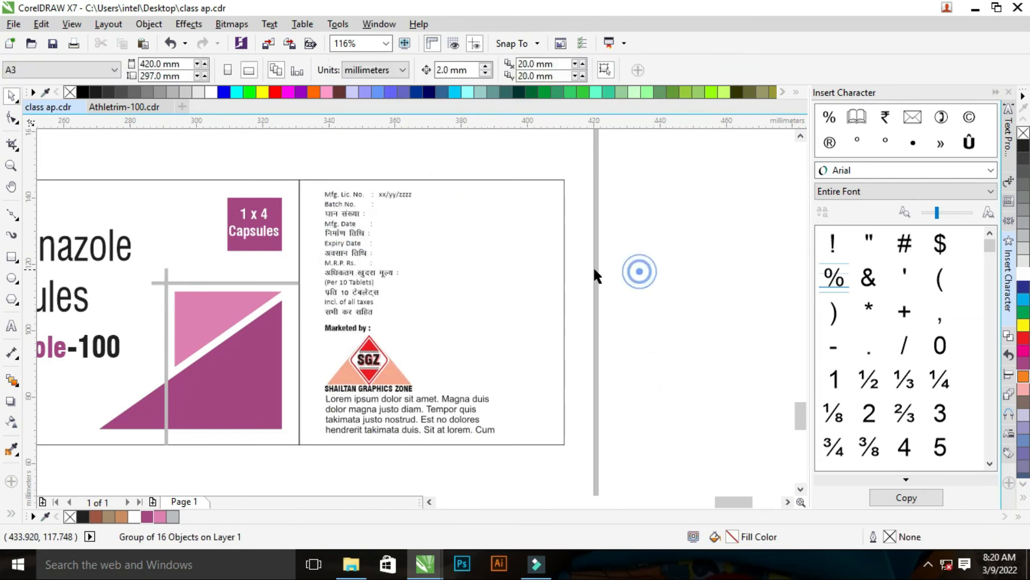
Copy the complete first front panel to the empty area just above the original
{"action": "key", "text": "z"}
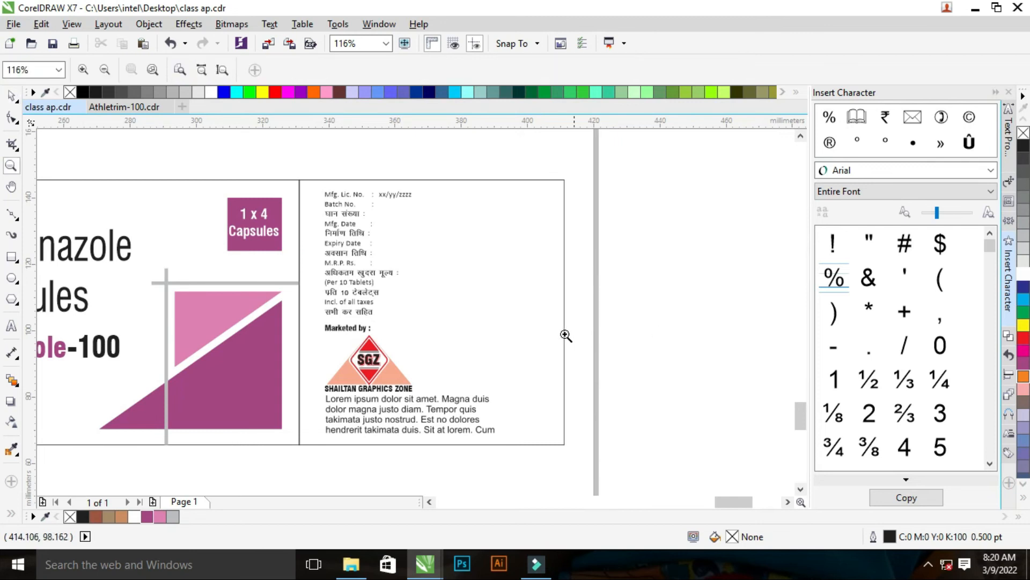
{"action": "key", "text": "F3"}
{"action": "left_click_drag", "start_coordinate": [338, 304], "coordinate": [431, 354]}
{"action": "key", "text": "F3"}
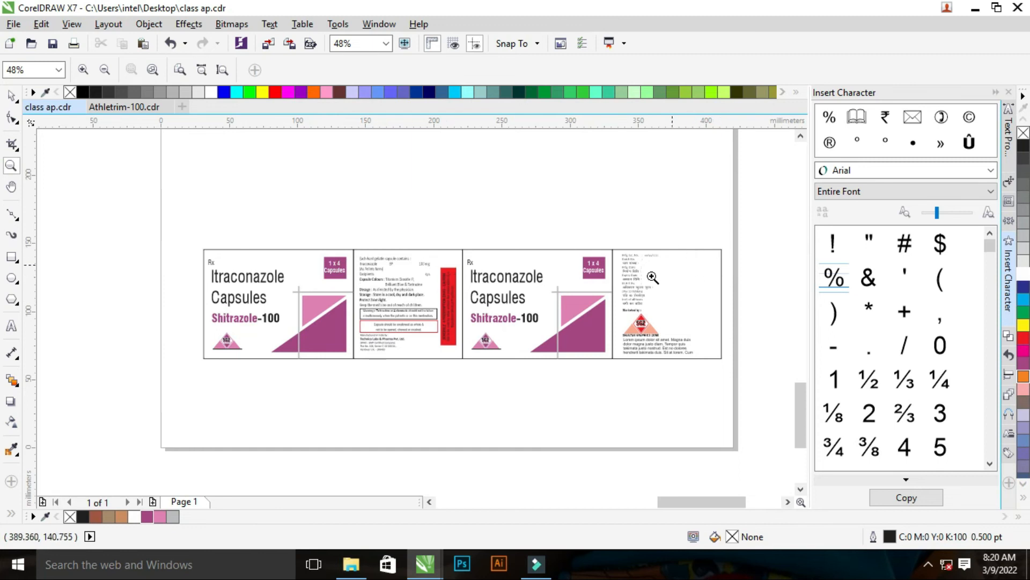
{"action": "key", "text": "space"}
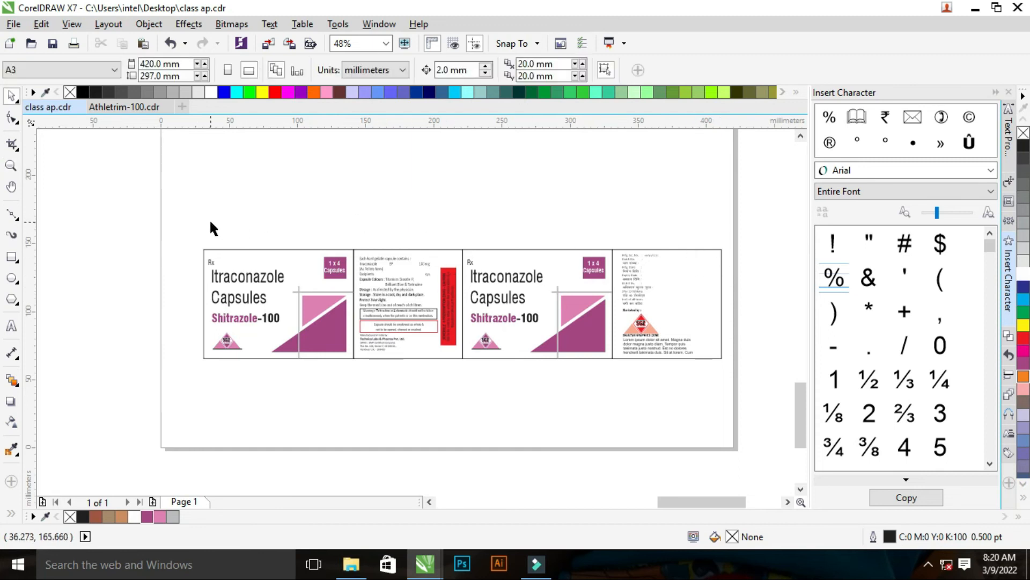
{"action": "left_click_drag", "start_coordinate": [178, 221], "coordinate": [358, 393]}
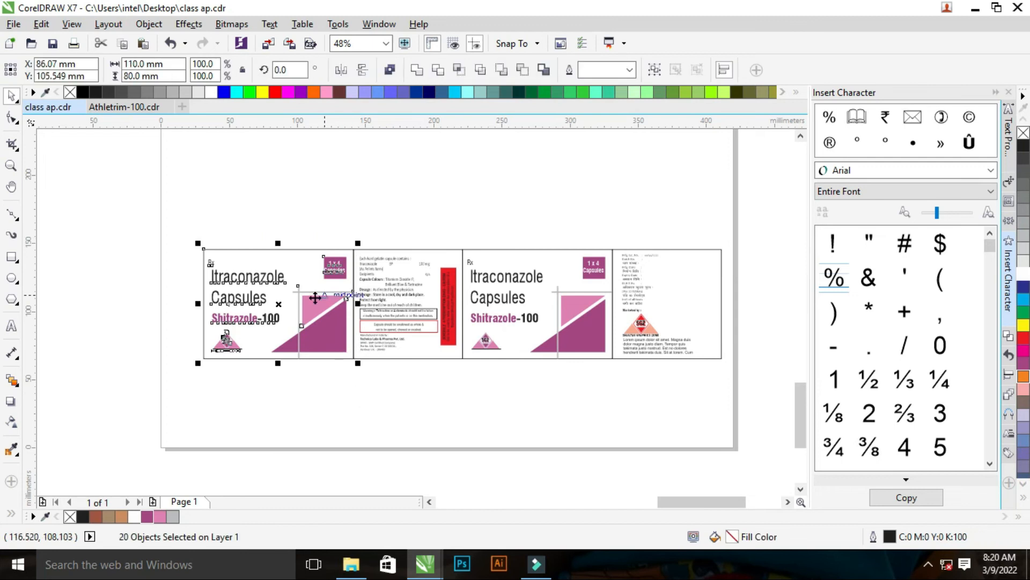
{"action": "left_click_drag", "start_coordinate": [331, 339], "coordinate": [329, 219]}
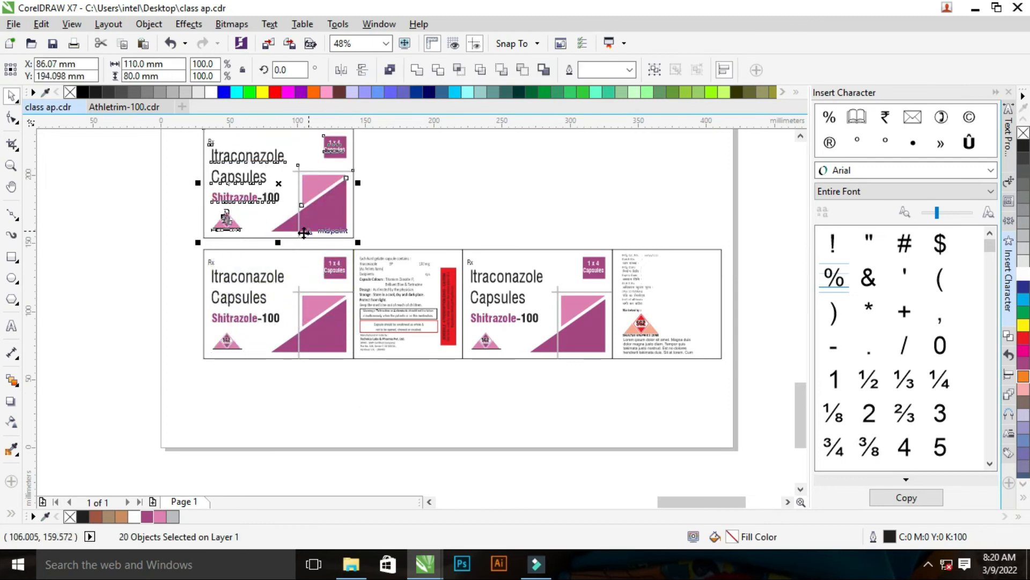
Mirror the copied front panel both horizontally and vertically
{"action": "key", "text": "z"}
{"action": "key", "text": "F3"}
{"action": "left_click_drag", "start_coordinate": [320, 220], "coordinate": [730, 389]}
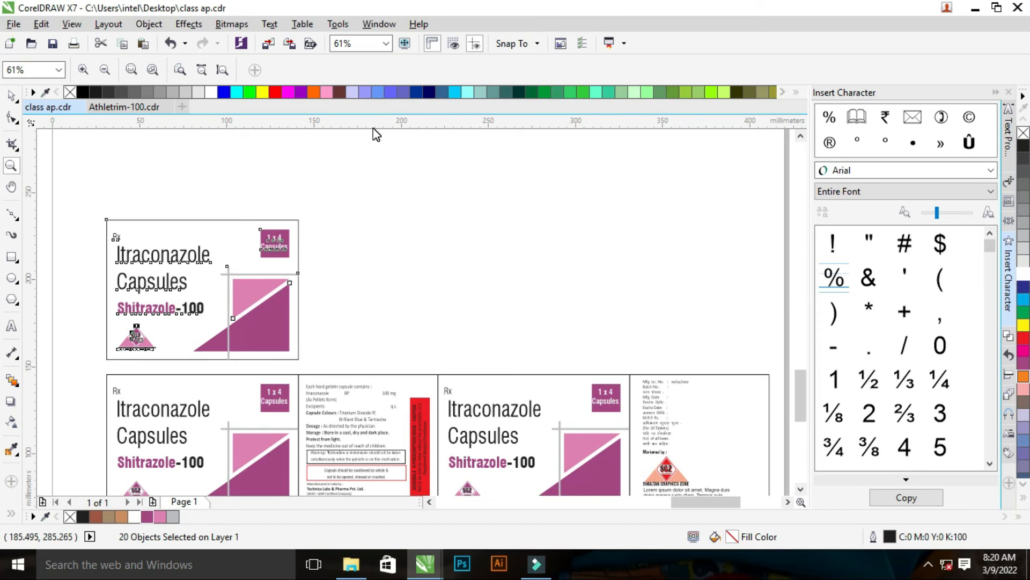
{"action": "key", "text": "space"}
{"action": "left_click", "coordinate": [342, 72]}
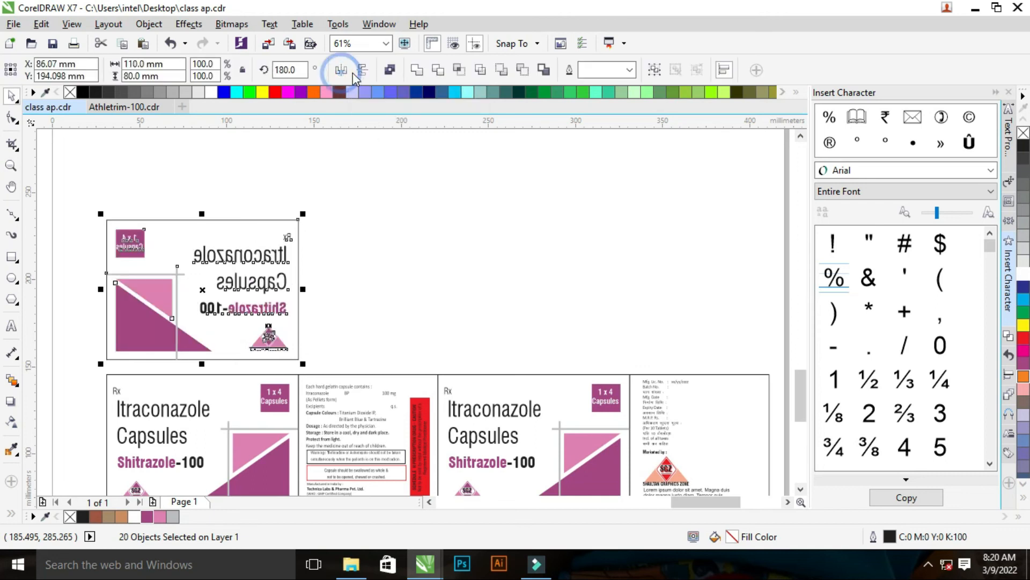
{"action": "left_click", "coordinate": [363, 70]}
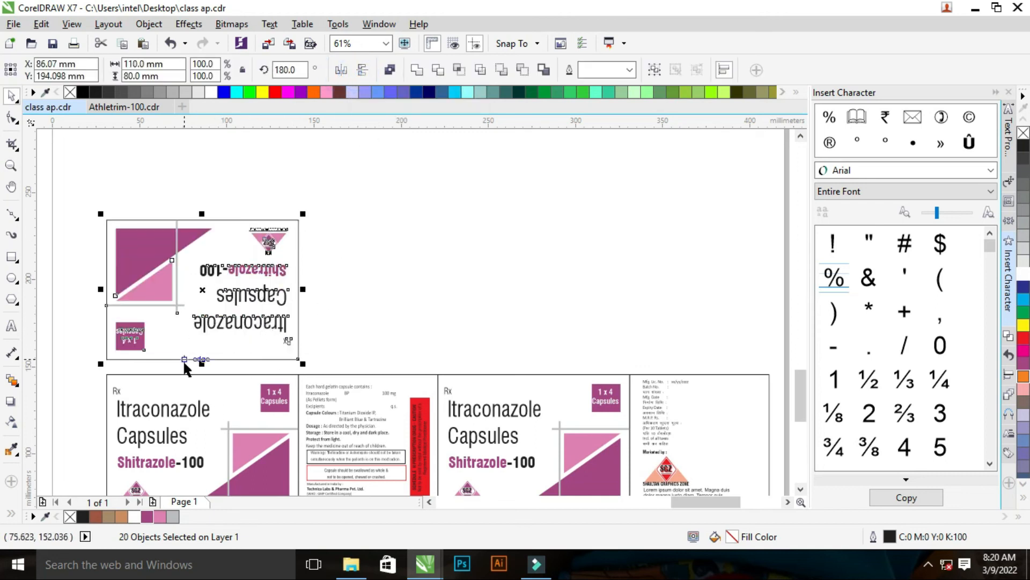
Try placing the mirrored panel flush on the top edge of the first front panel
{"action": "key", "text": "z"}
{"action": "right_click", "coordinate": [403, 278]}
{"action": "left_click", "coordinate": [282, 236]}
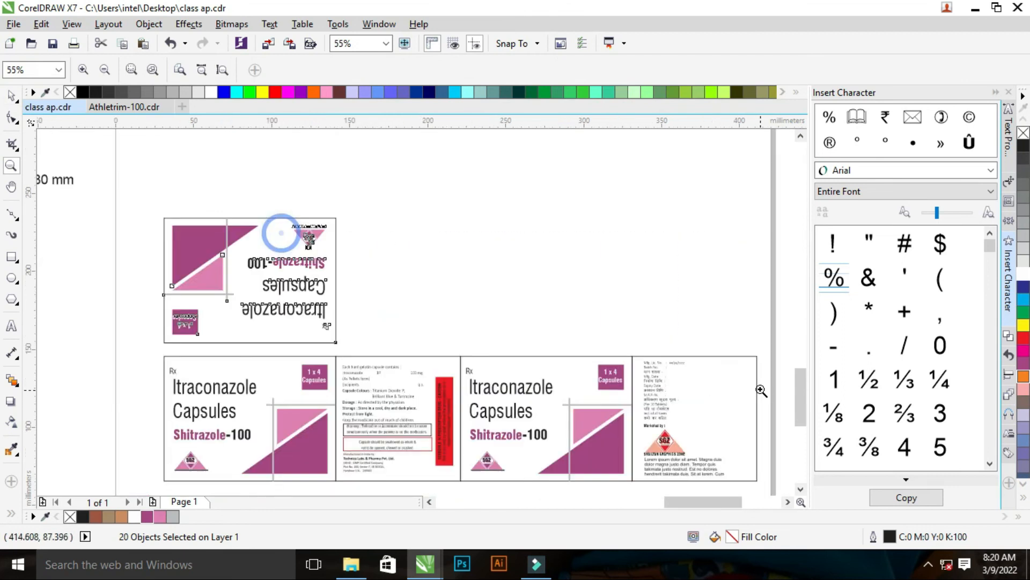
{"action": "key", "text": "space"}
{"action": "left_click_drag", "start_coordinate": [273, 344], "coordinate": [281, 356]}
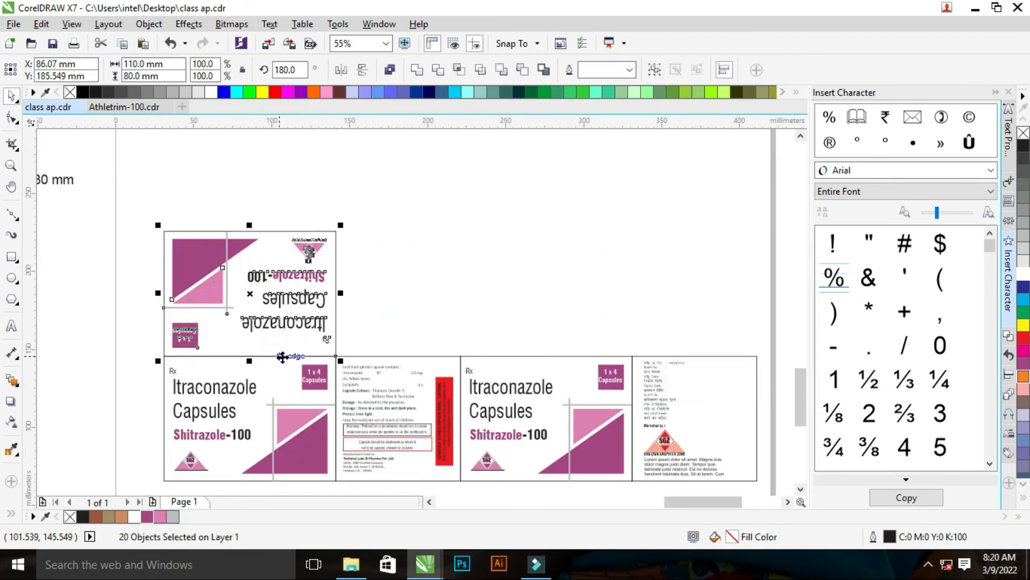
{"action": "left_click", "coordinate": [363, 256]}
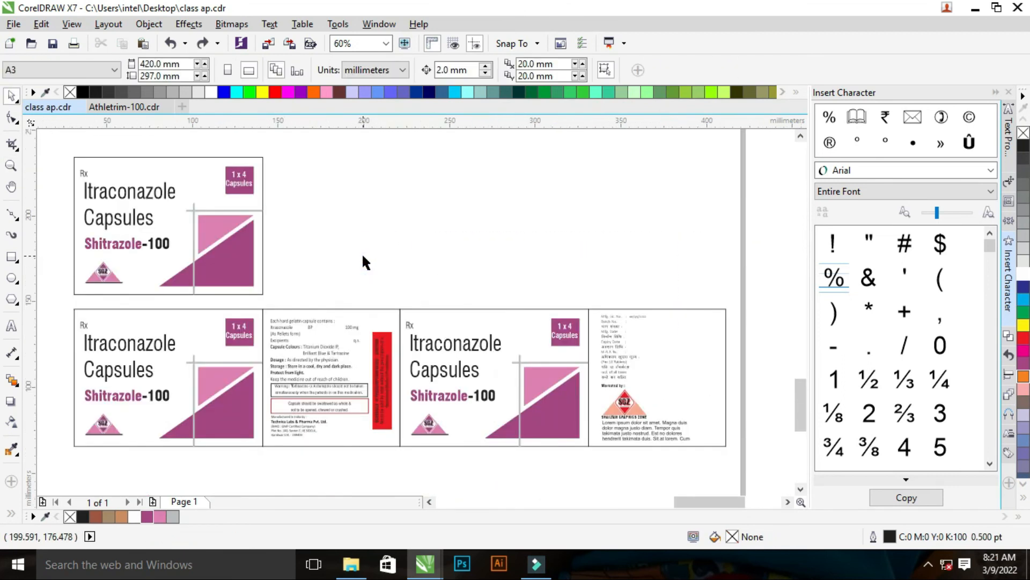
Flip the upper panel copy horizontally and vertically again, and undo both flips
{"action": "left_click_drag", "start_coordinate": [67, 138], "coordinate": [300, 301]}
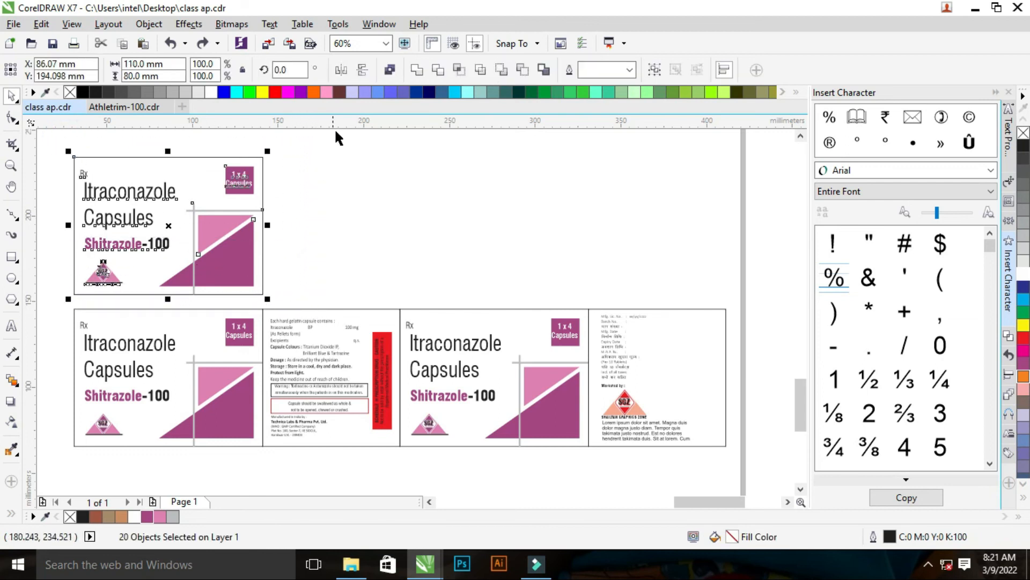
{"action": "left_click", "coordinate": [341, 71]}
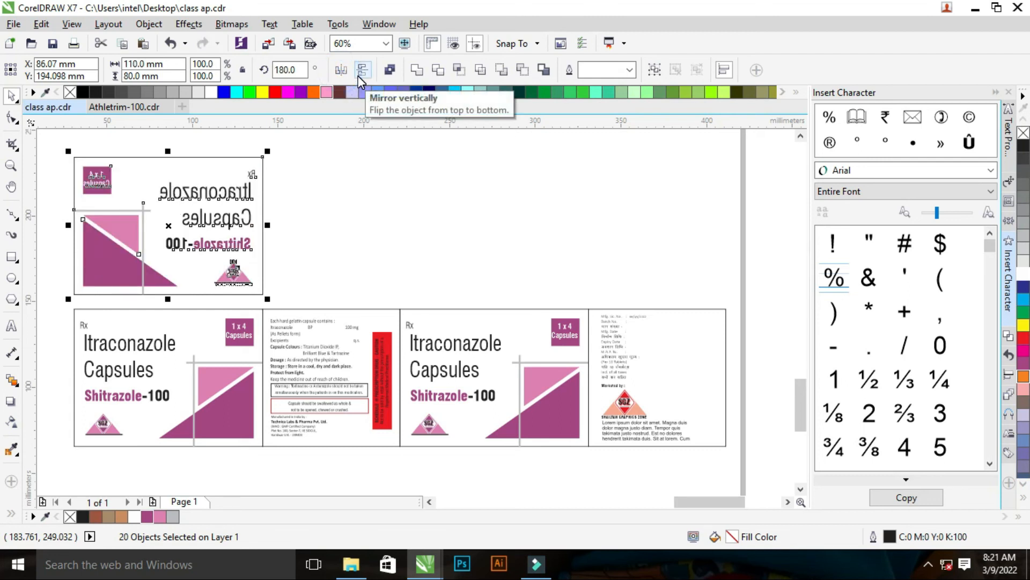
{"action": "left_click", "coordinate": [358, 75]}
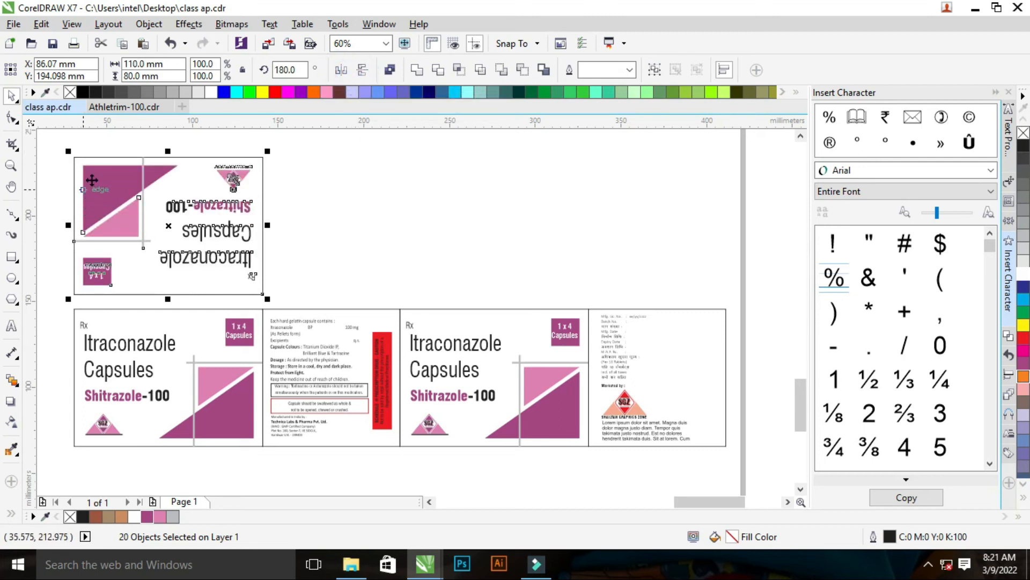
{"action": "key", "text": "ctrl+z"}
{"action": "key", "text": "ctrl+z"}
Rotate the upper front panel copy by 180 degrees
{"action": "left_click", "coordinate": [290, 70]}
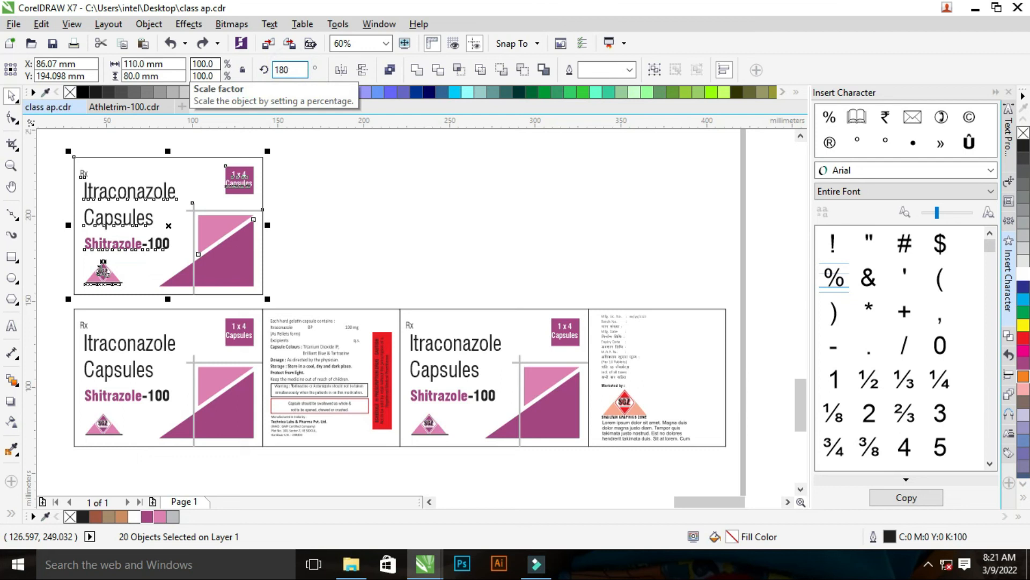
{"action": "type", "text": "180"}
{"action": "key", "text": "Return"}
{"action": "left_click", "coordinate": [325, 269]}
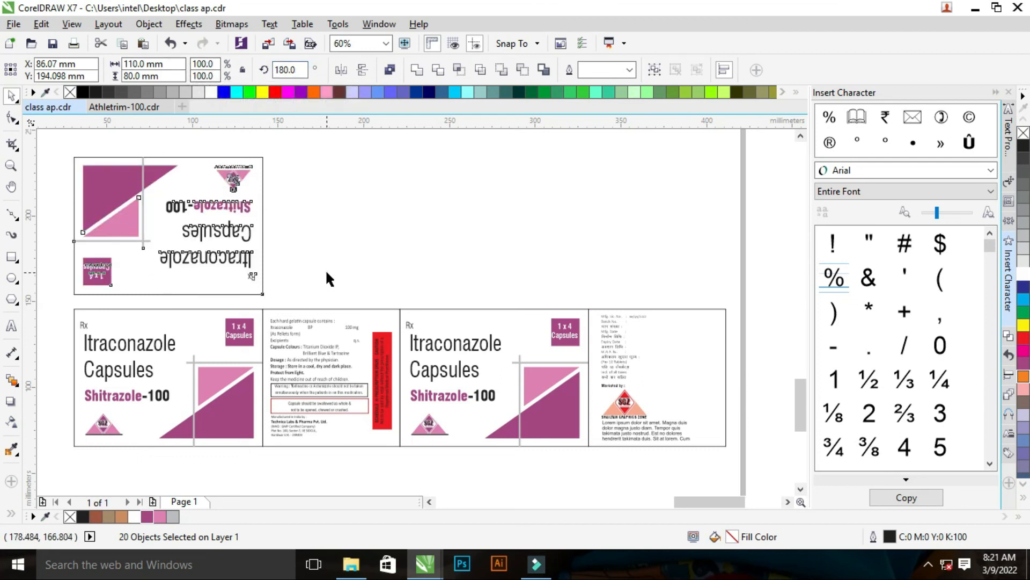
Move the rotated panel down so it sits flush on the top edge of the first front panel
{"action": "key", "text": "z"}
{"action": "right_click", "coordinate": [339, 293]}
{"action": "left_click", "coordinate": [370, 253]}
{"action": "key", "text": "space"}
{"action": "left_click_drag", "start_coordinate": [76, 156], "coordinate": [324, 322]}
{"action": "left_click_drag", "start_coordinate": [257, 315], "coordinate": [257, 329]}
Move the "110x80x80 mm" text into the empty area right of the rotated panel and enlarge it to about 48 pt
{"action": "key", "text": "z"}
{"action": "right_click", "coordinate": [446, 303]}
{"action": "right_click", "coordinate": [446, 304]}
{"action": "left_click", "coordinate": [310, 250]}
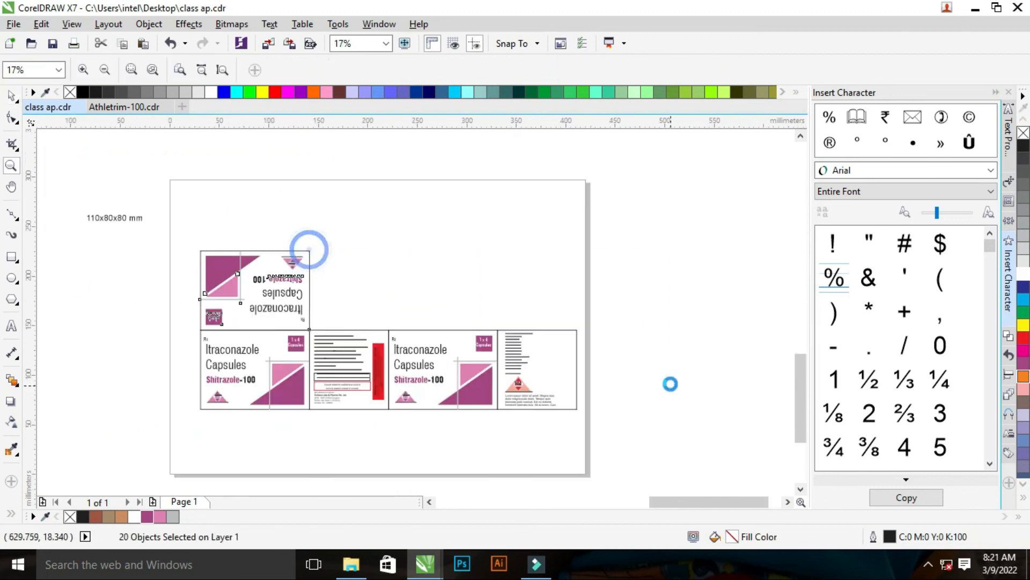
{"action": "key", "text": "space"}
{"action": "left_click", "coordinate": [386, 267]}
{"action": "left_click_drag", "start_coordinate": [115, 217], "coordinate": [463, 307]}
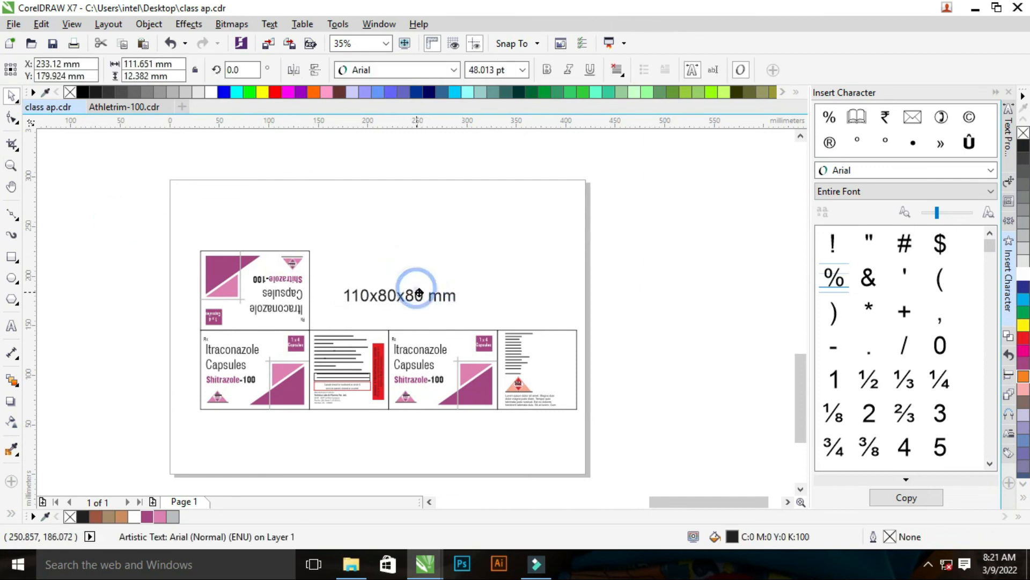
{"action": "left_click", "coordinate": [440, 230]}
Dimension the rotated panel's width just above its top edge, snapping to the panel's two upper corners
{"action": "key", "text": "z"}
{"action": "left_click_drag", "start_coordinate": [169, 225], "coordinate": [612, 416]}
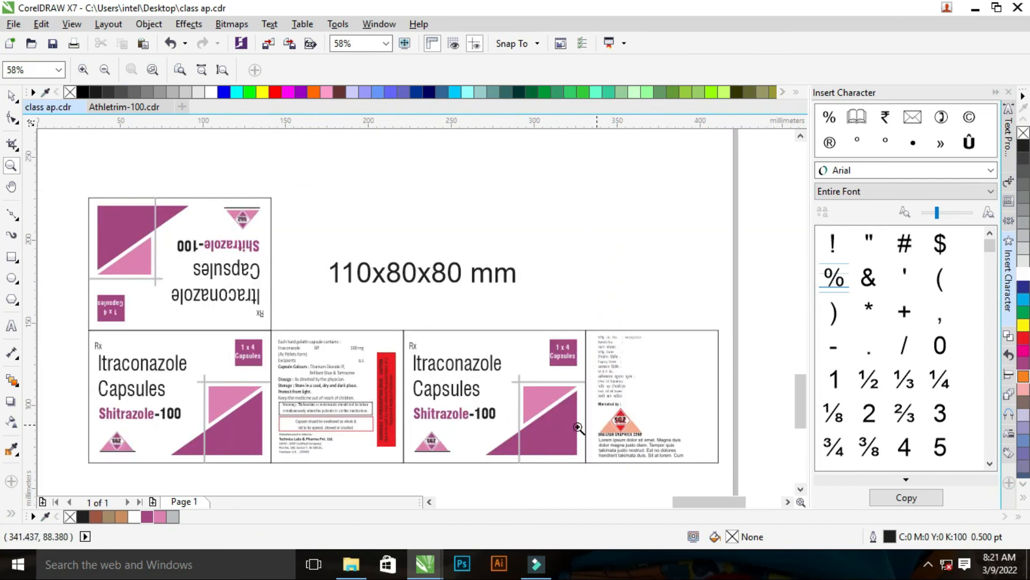
{"action": "key", "text": "space"}
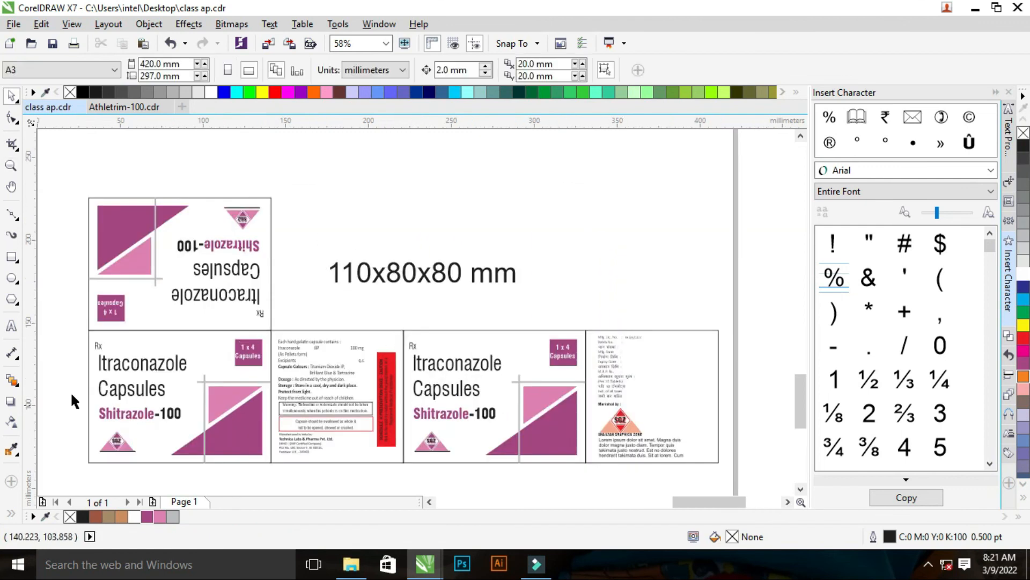
{"action": "left_click", "coordinate": [20, 358]}
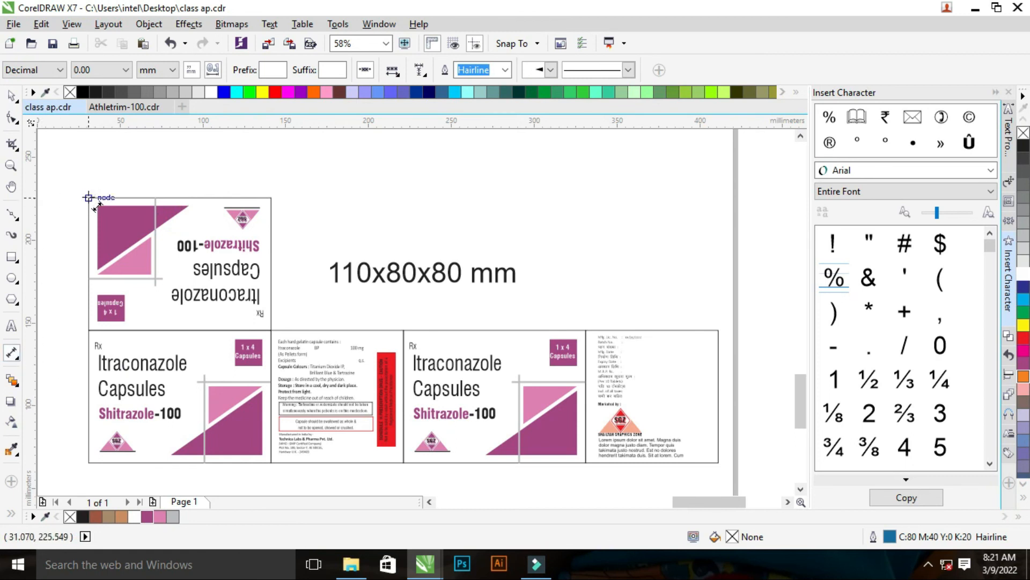
{"action": "left_click", "coordinate": [507, 47]}
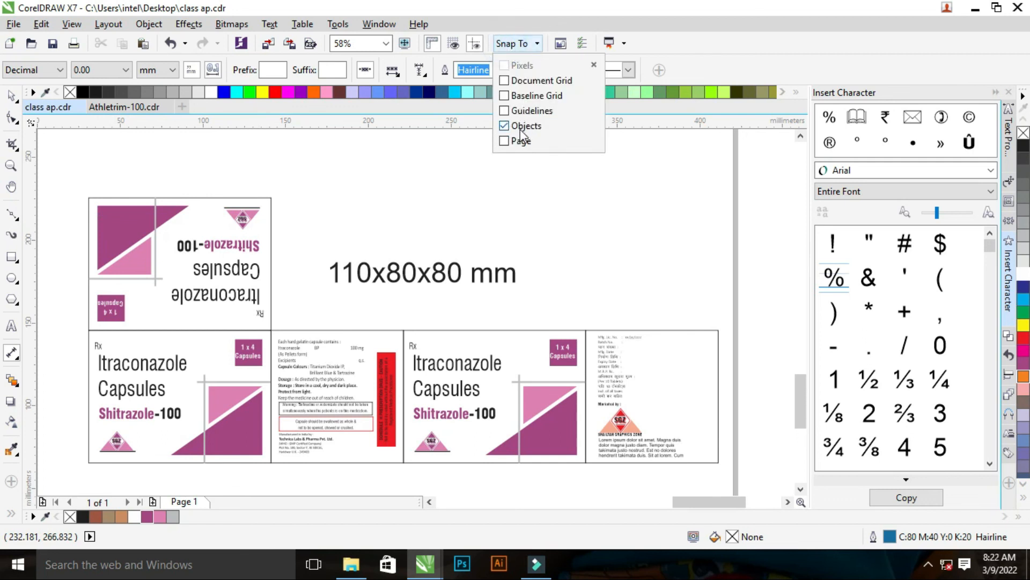
{"action": "left_click", "coordinate": [404, 175]}
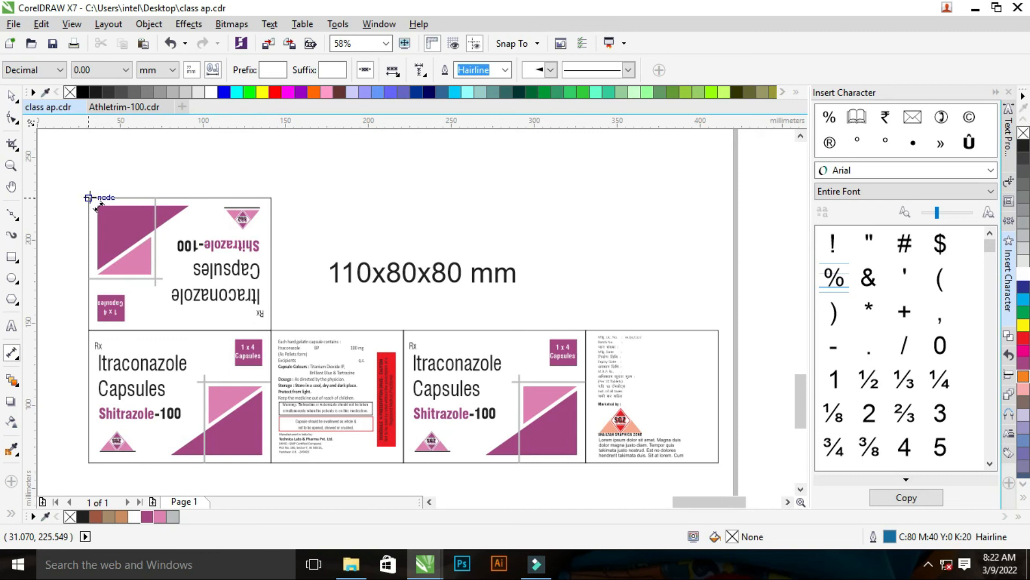
{"action": "left_click_drag", "start_coordinate": [89, 198], "coordinate": [274, 198]}
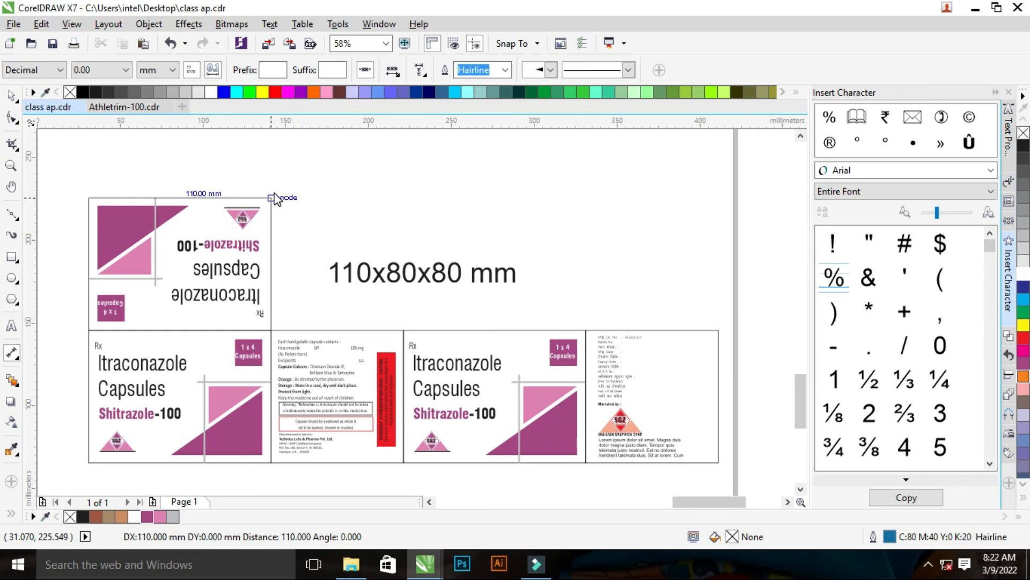
{"action": "left_click_drag", "start_coordinate": [274, 198], "coordinate": [276, 201]}
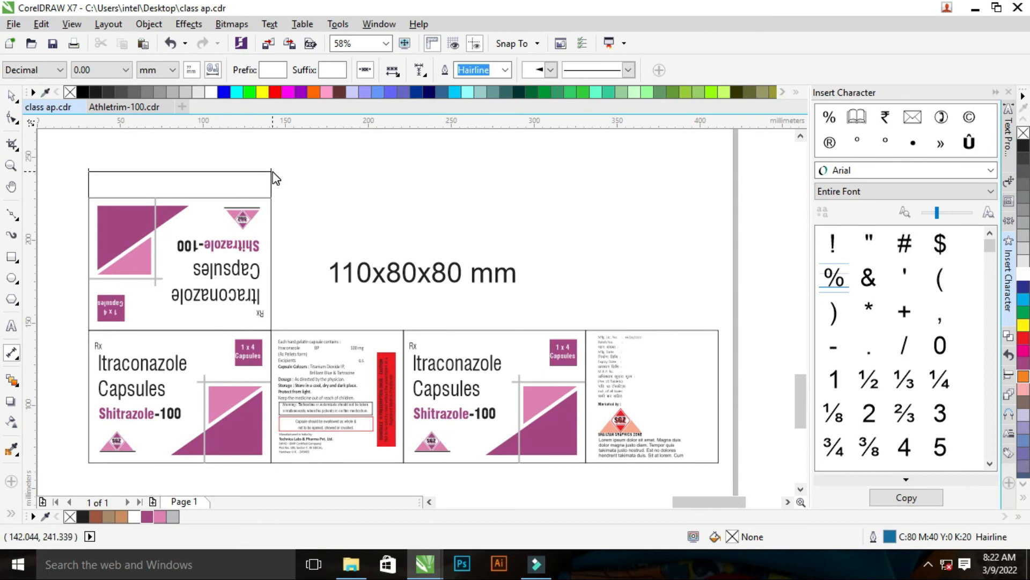
{"action": "left_click", "coordinate": [273, 172]}
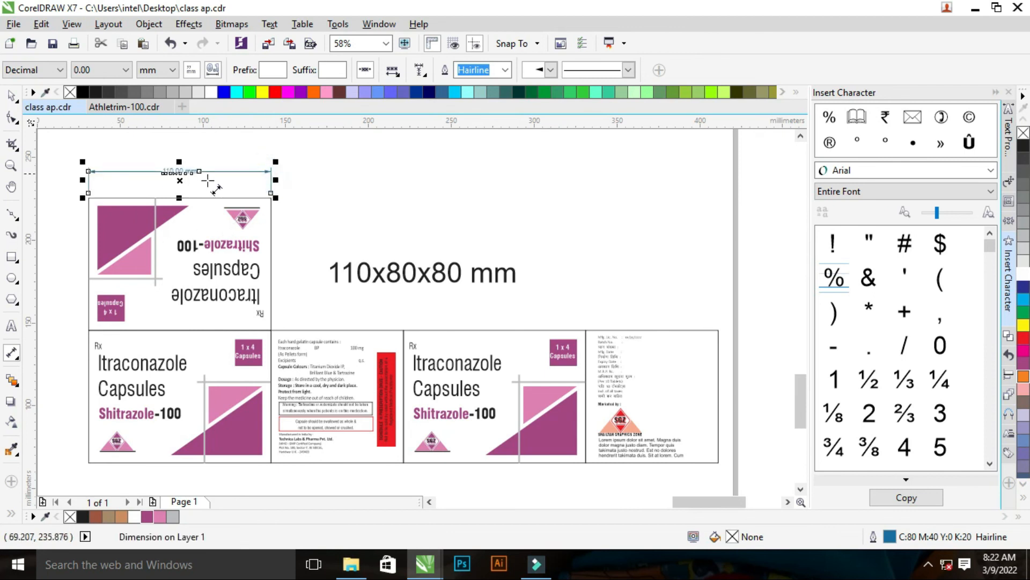
{"action": "key", "text": "space"}
{"action": "left_click", "coordinate": [333, 181]}
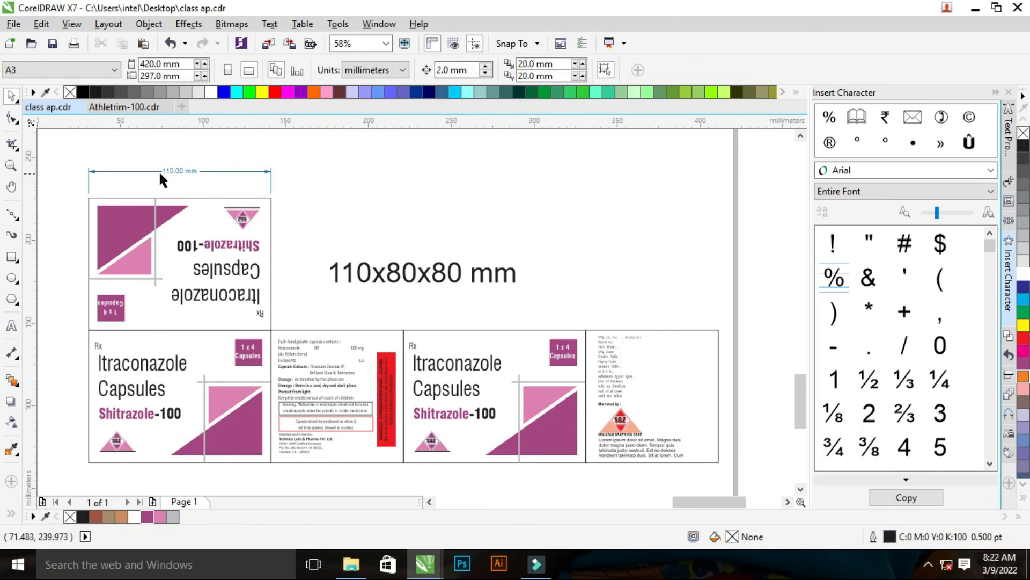
Dimension the first front panel's height beside its left edge and the text side panel's width above its top edge
{"action": "left_click", "coordinate": [11, 353]}
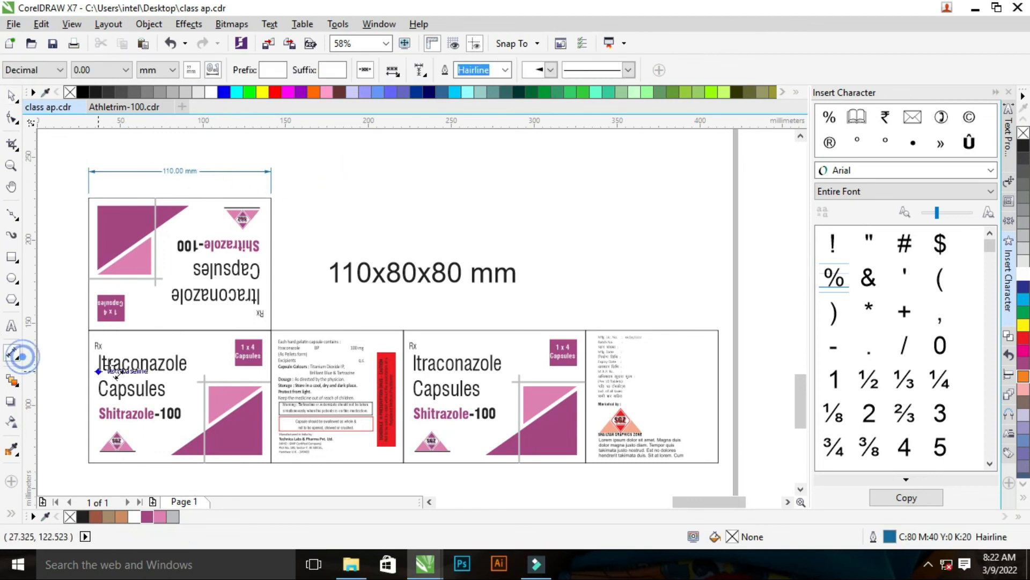
{"action": "left_click_drag", "start_coordinate": [89, 329], "coordinate": [89, 463]}
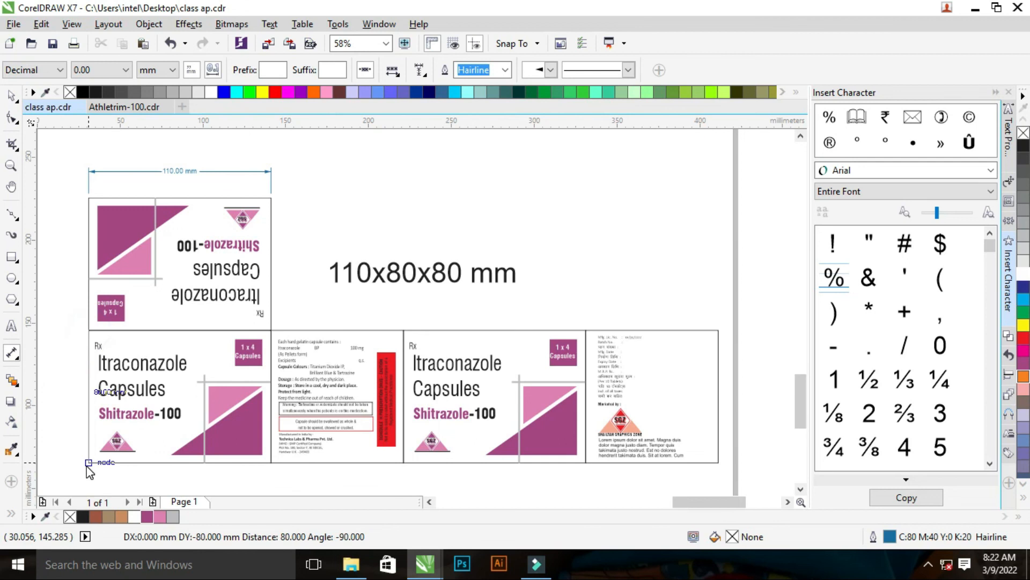
{"action": "left_click", "coordinate": [67, 463]}
{"action": "left_click_drag", "start_coordinate": [272, 329], "coordinate": [405, 329]}
{"action": "left_click", "coordinate": [403, 299]}
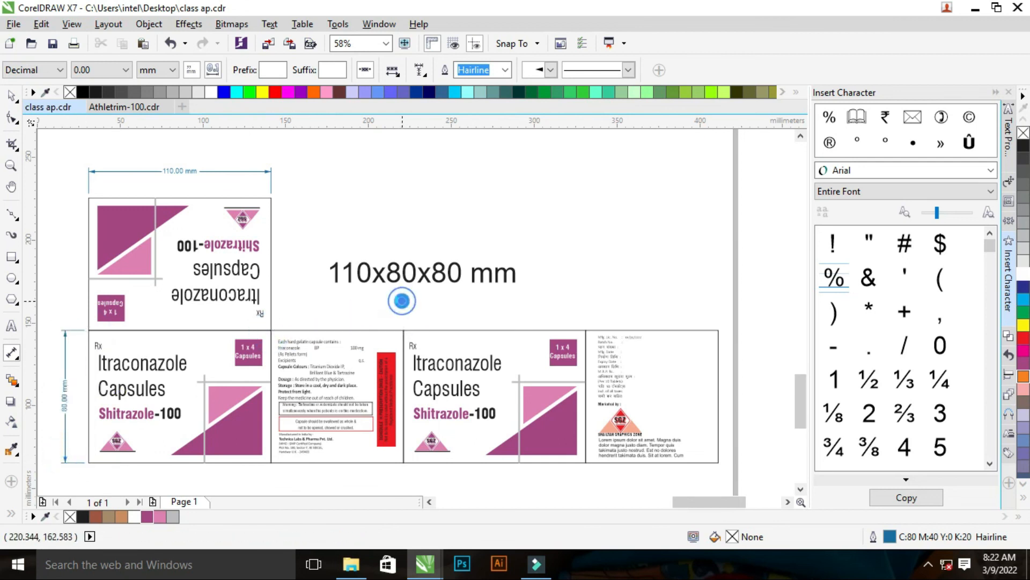
{"action": "left_click", "coordinate": [452, 224]}
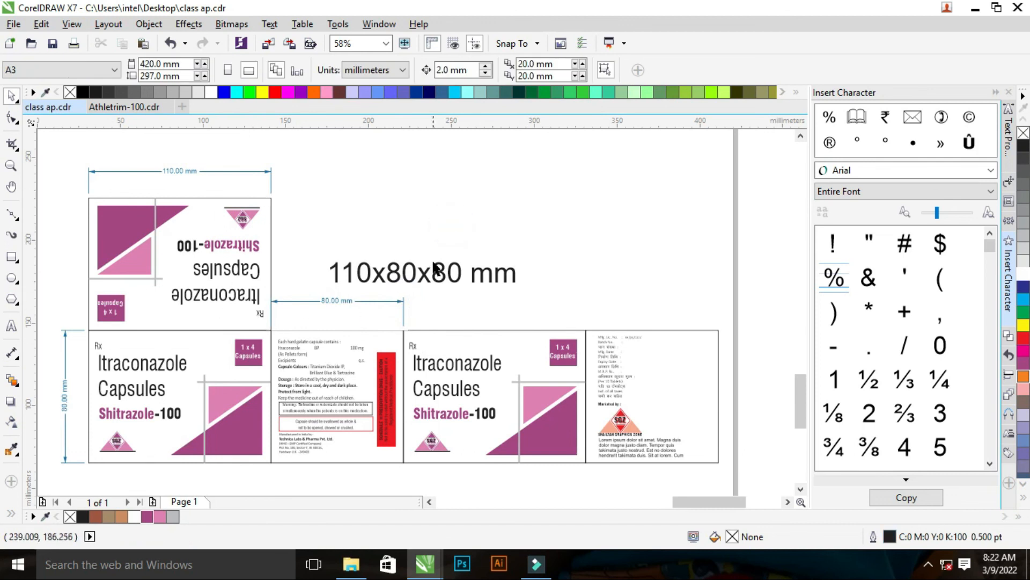
{"action": "key", "text": "z"}
{"action": "right_click", "coordinate": [284, 275]}
{"action": "right_click", "coordinate": [284, 275]}
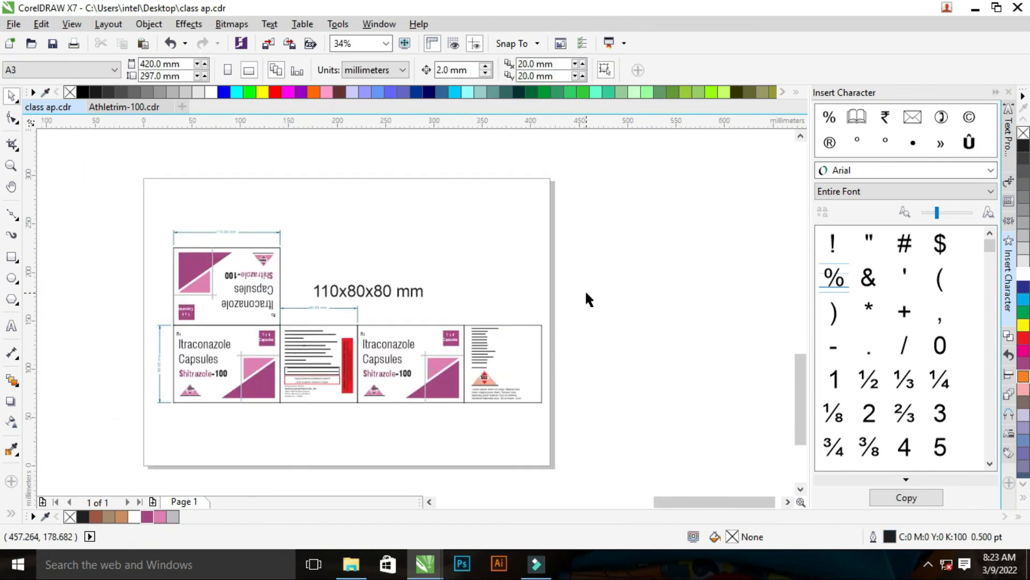